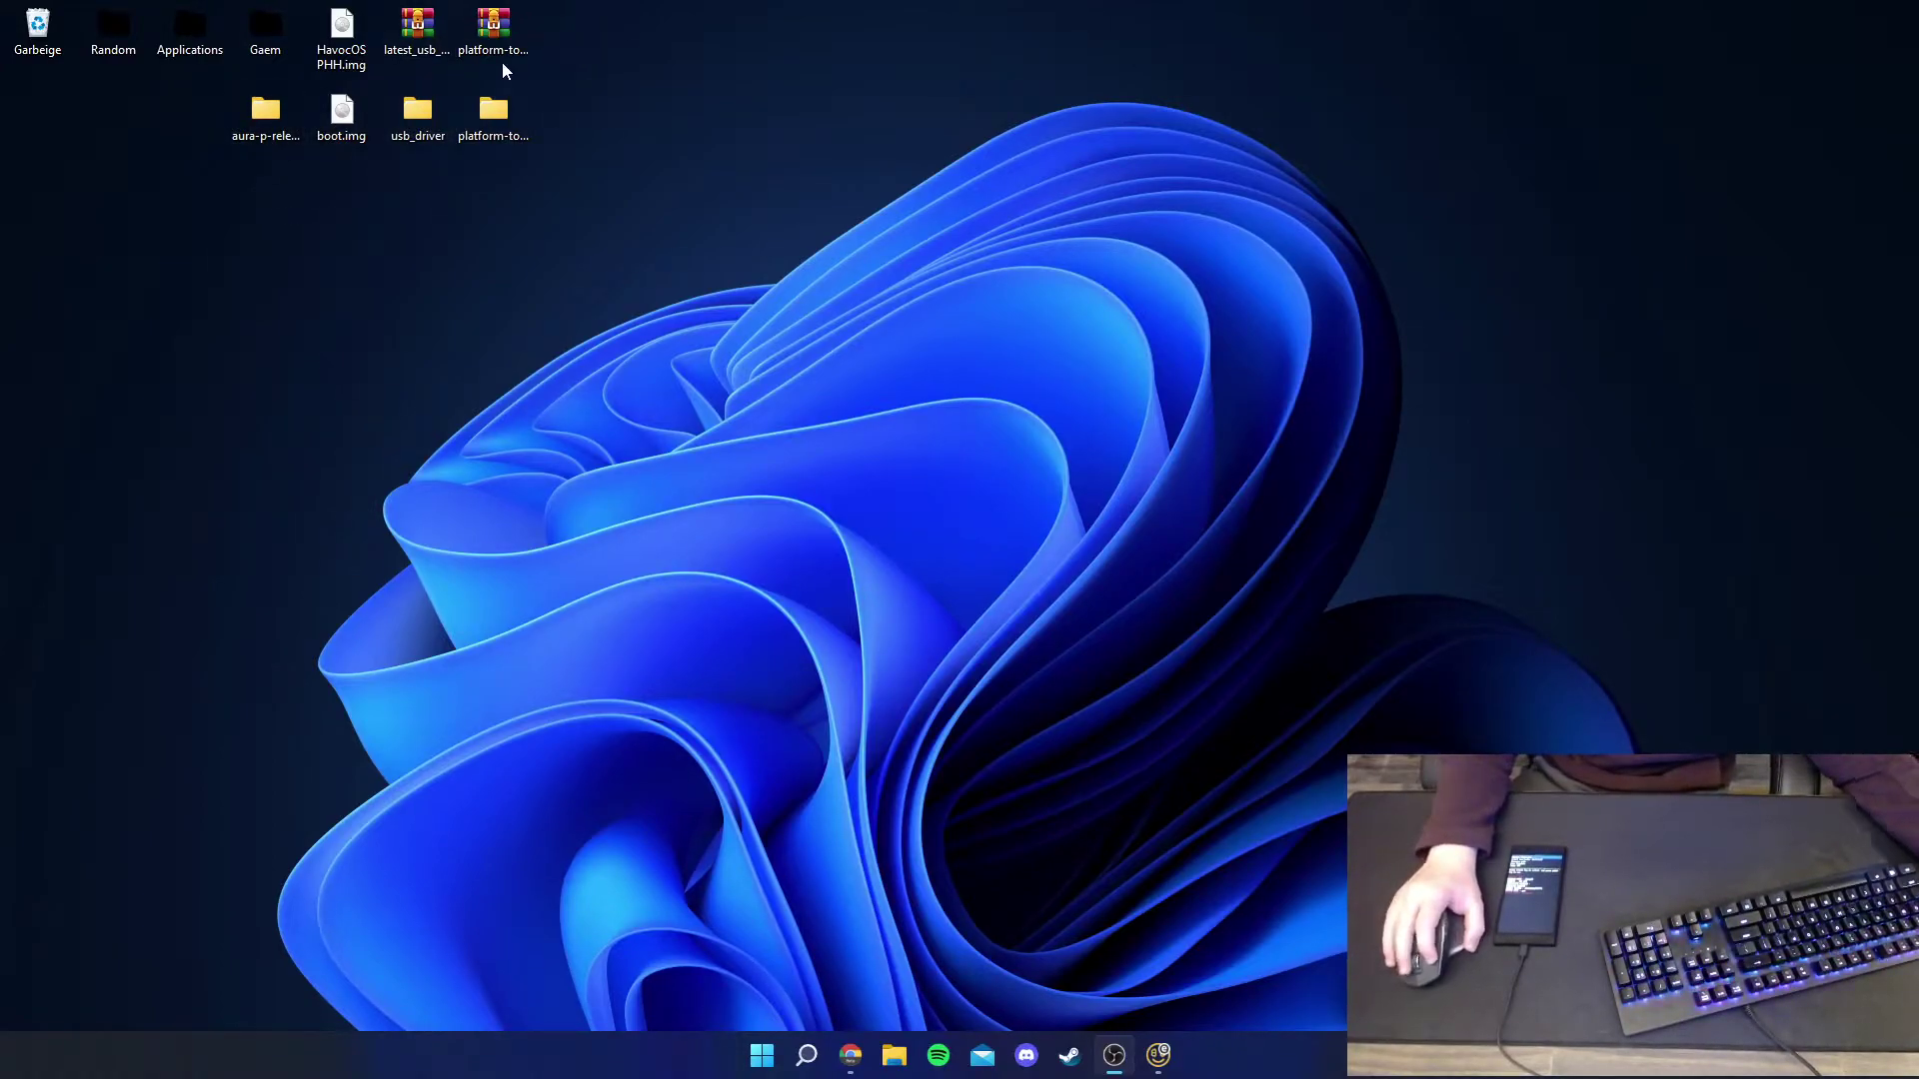
- Select the USB driver zip, then open Device Manager via 'dev' and centre it
left_click(481, 36)
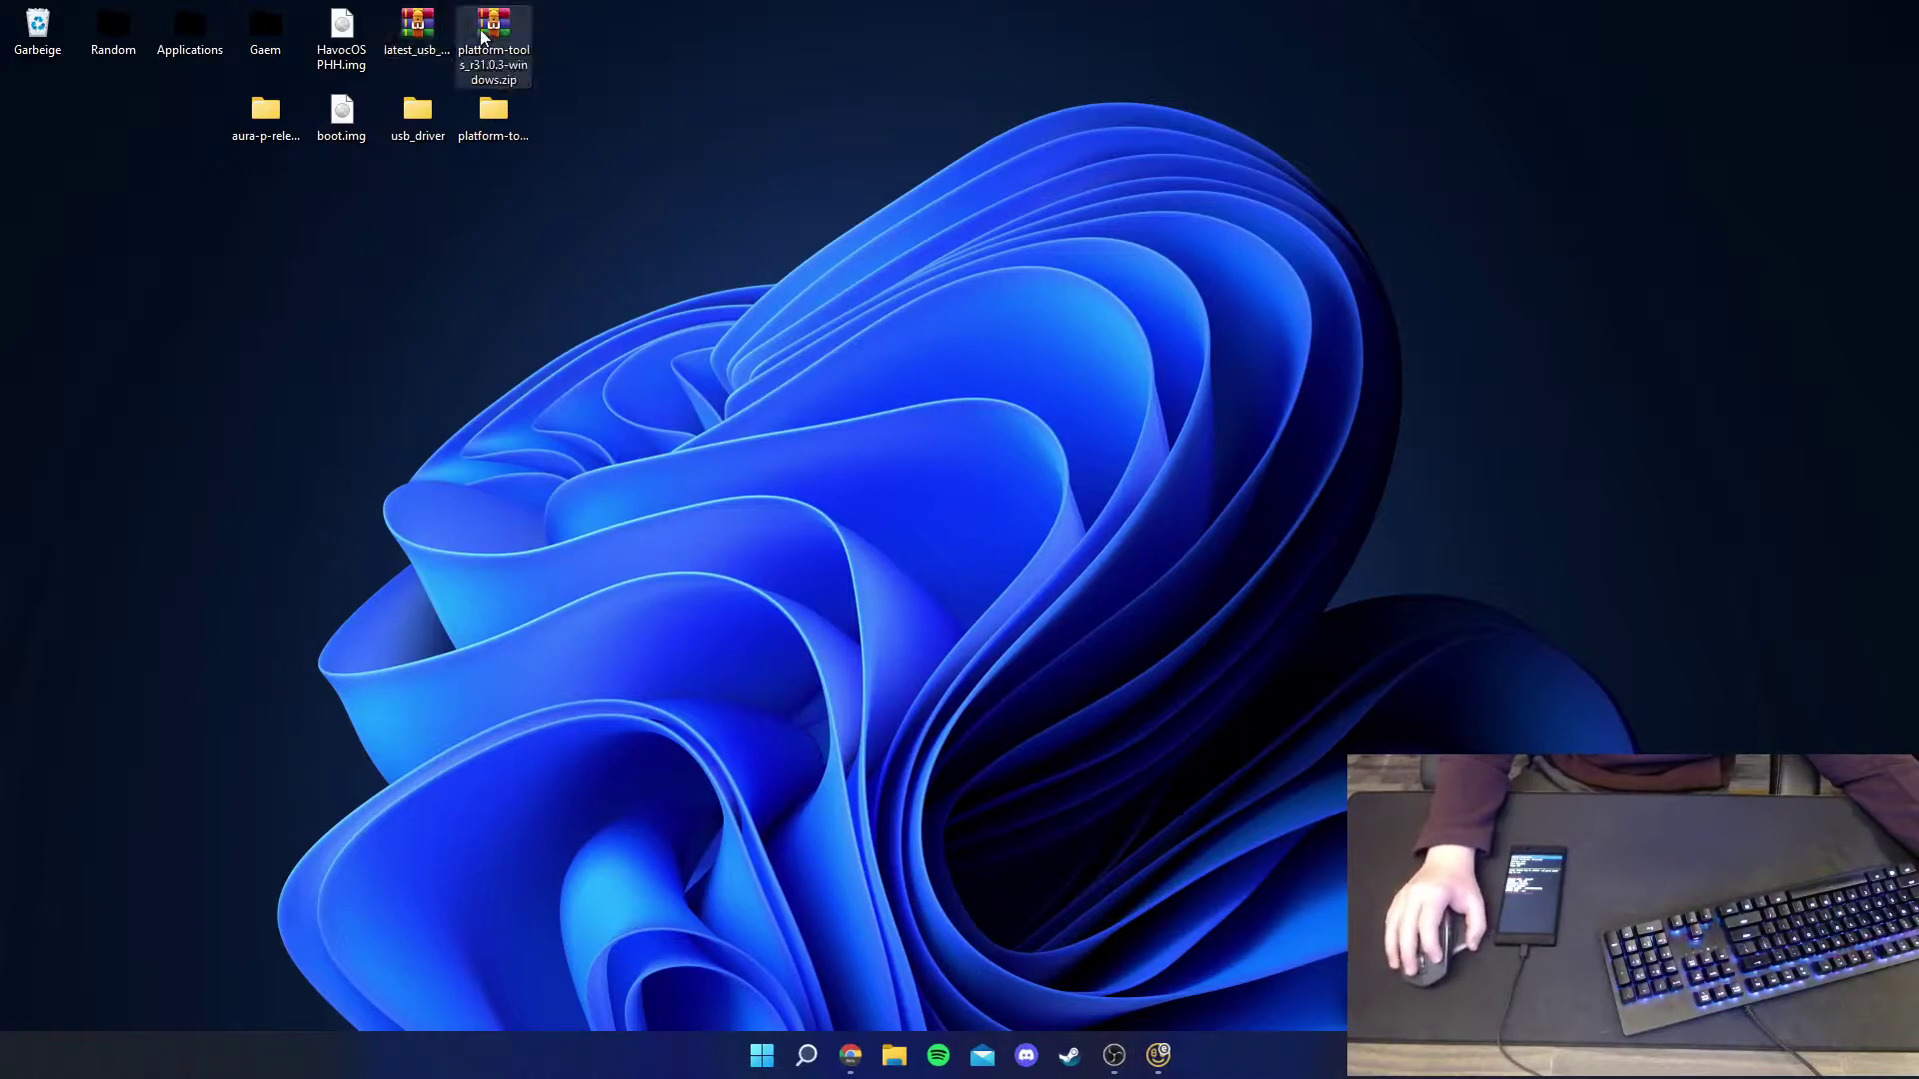
key("Left")
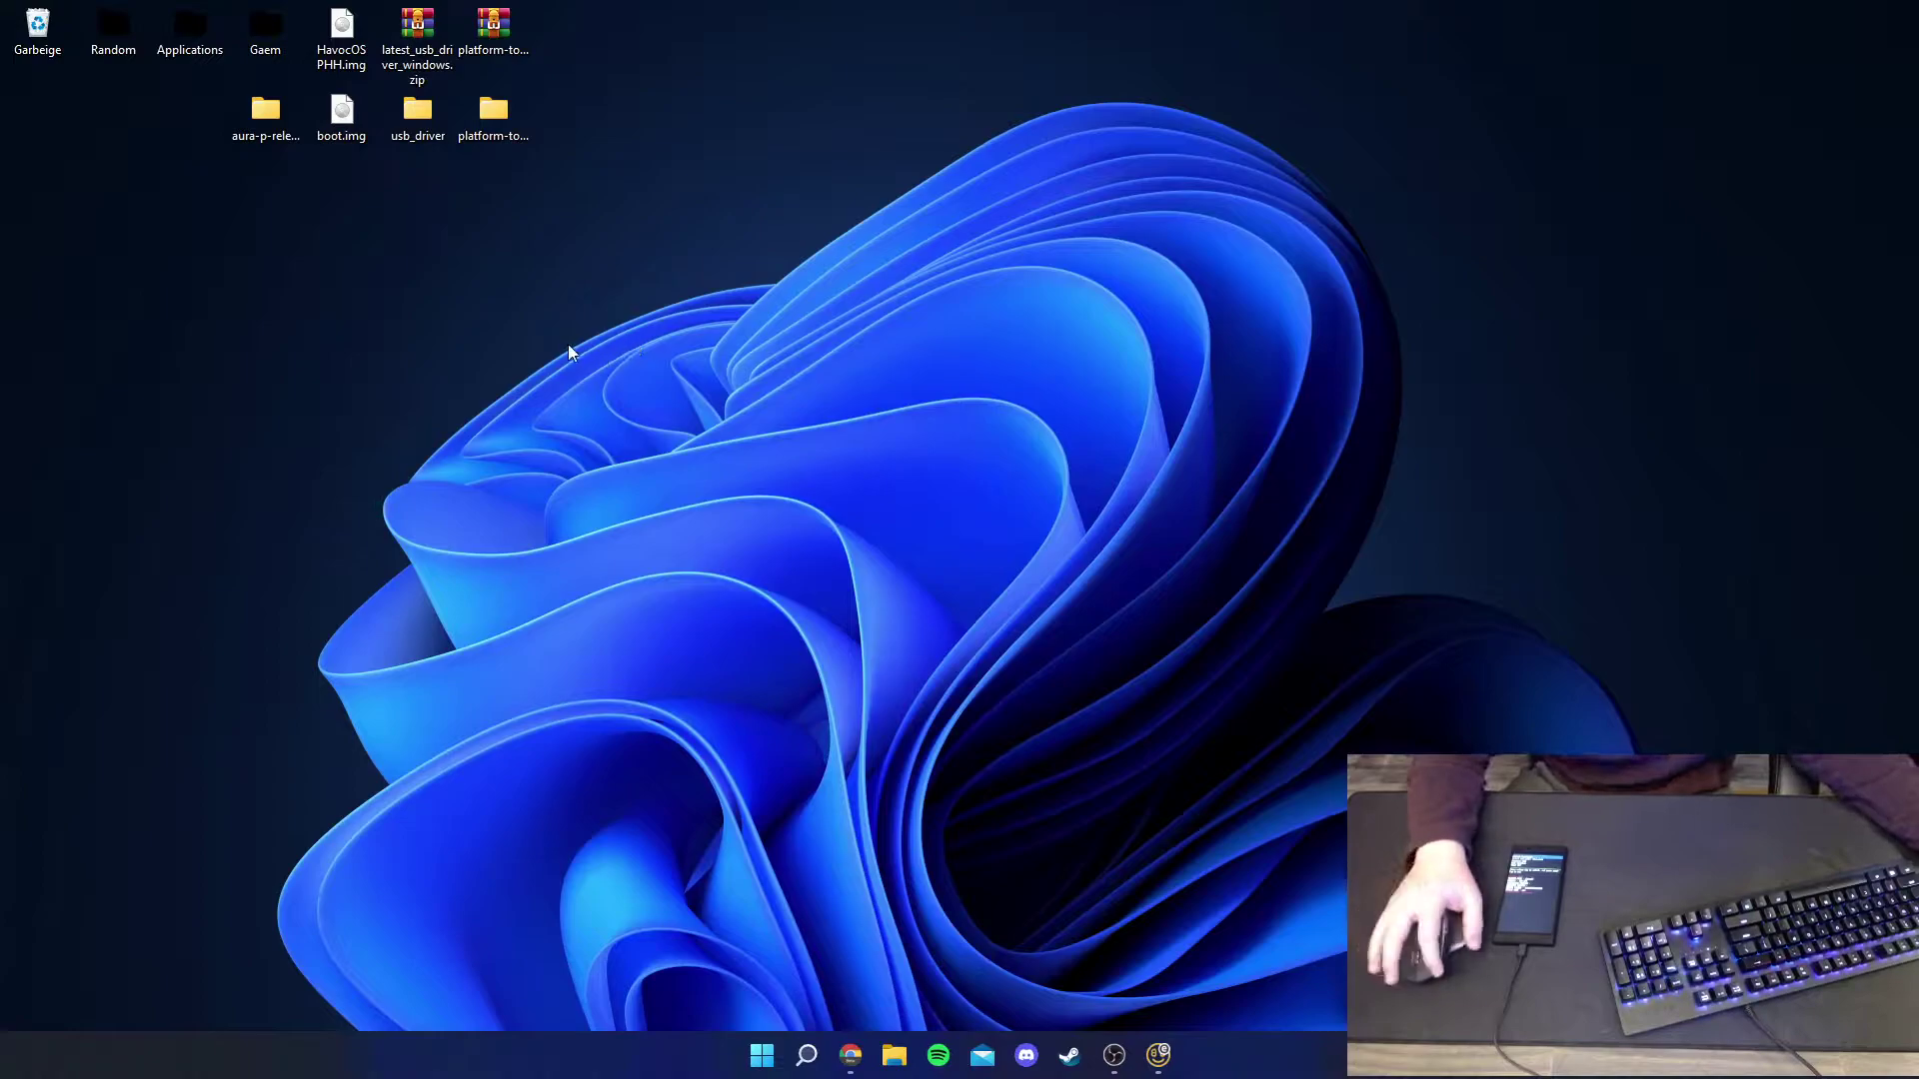
key("super")
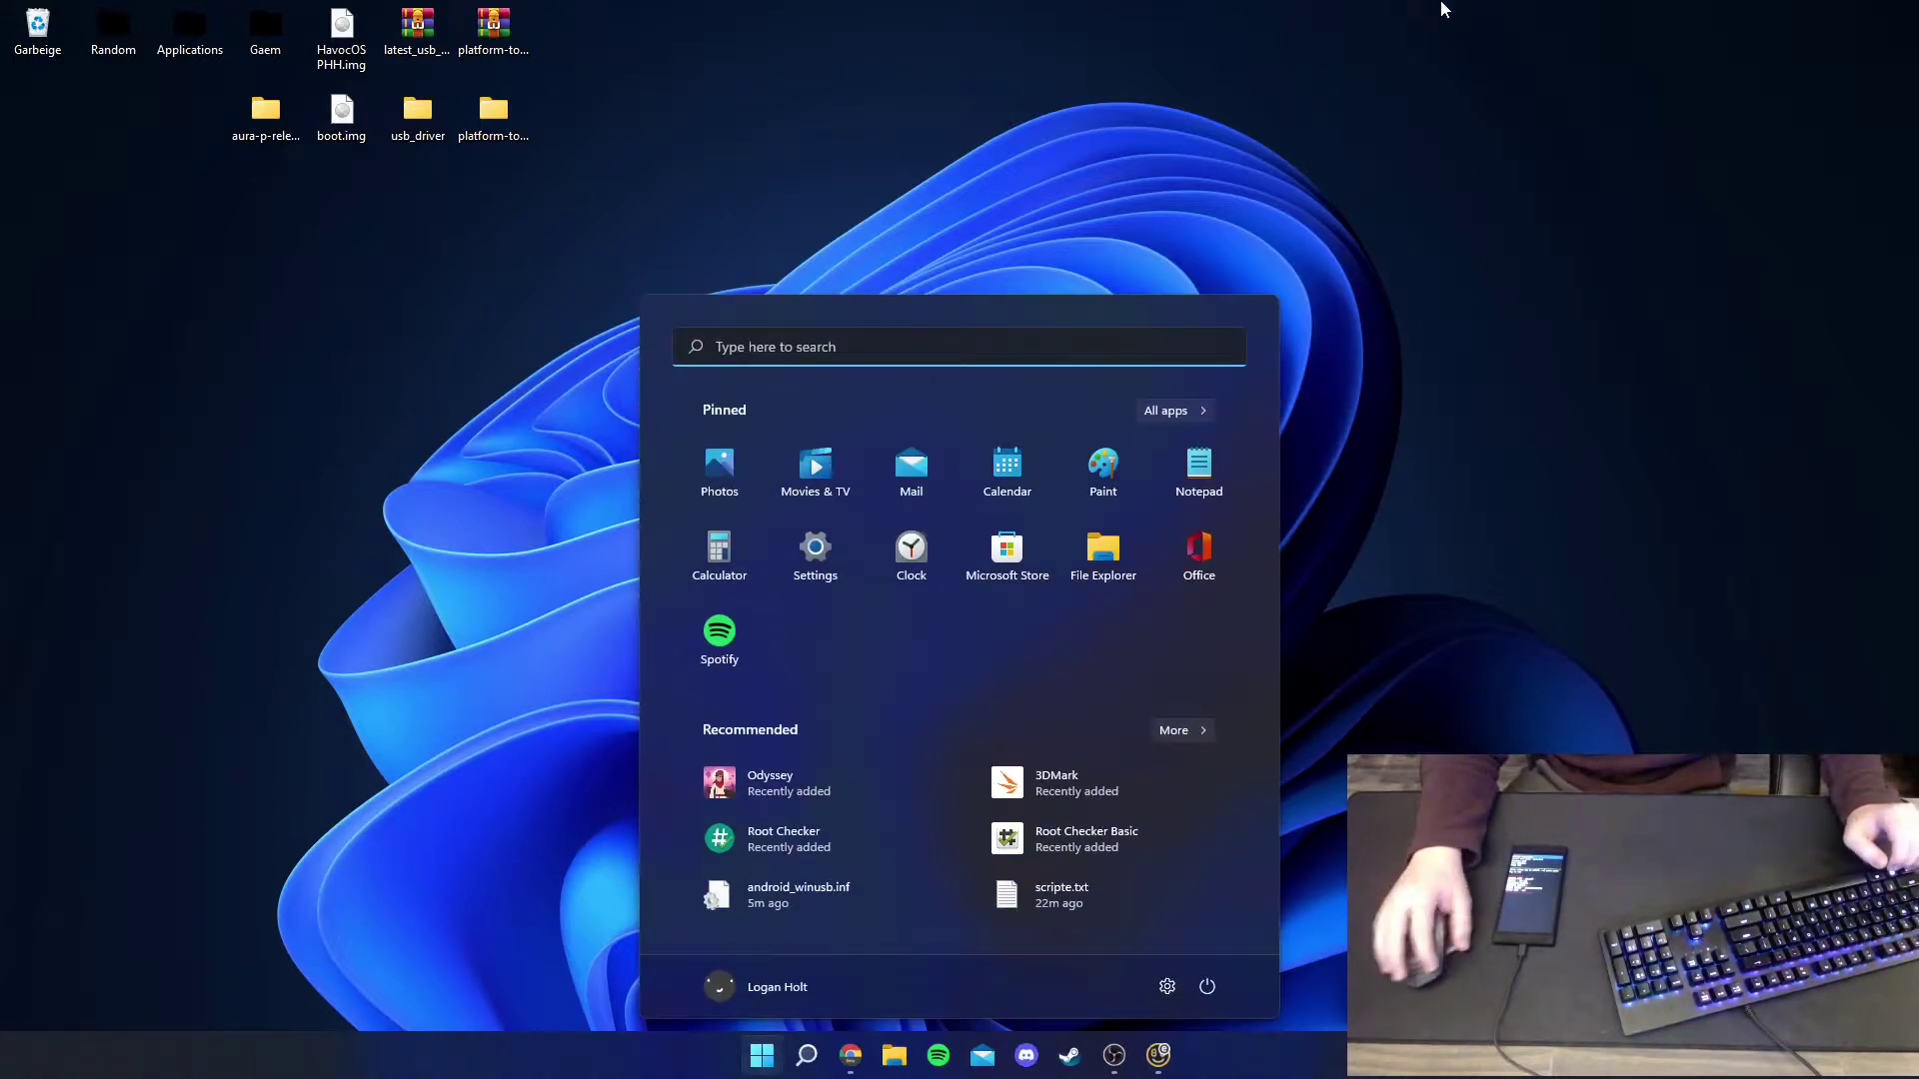
type("dev")
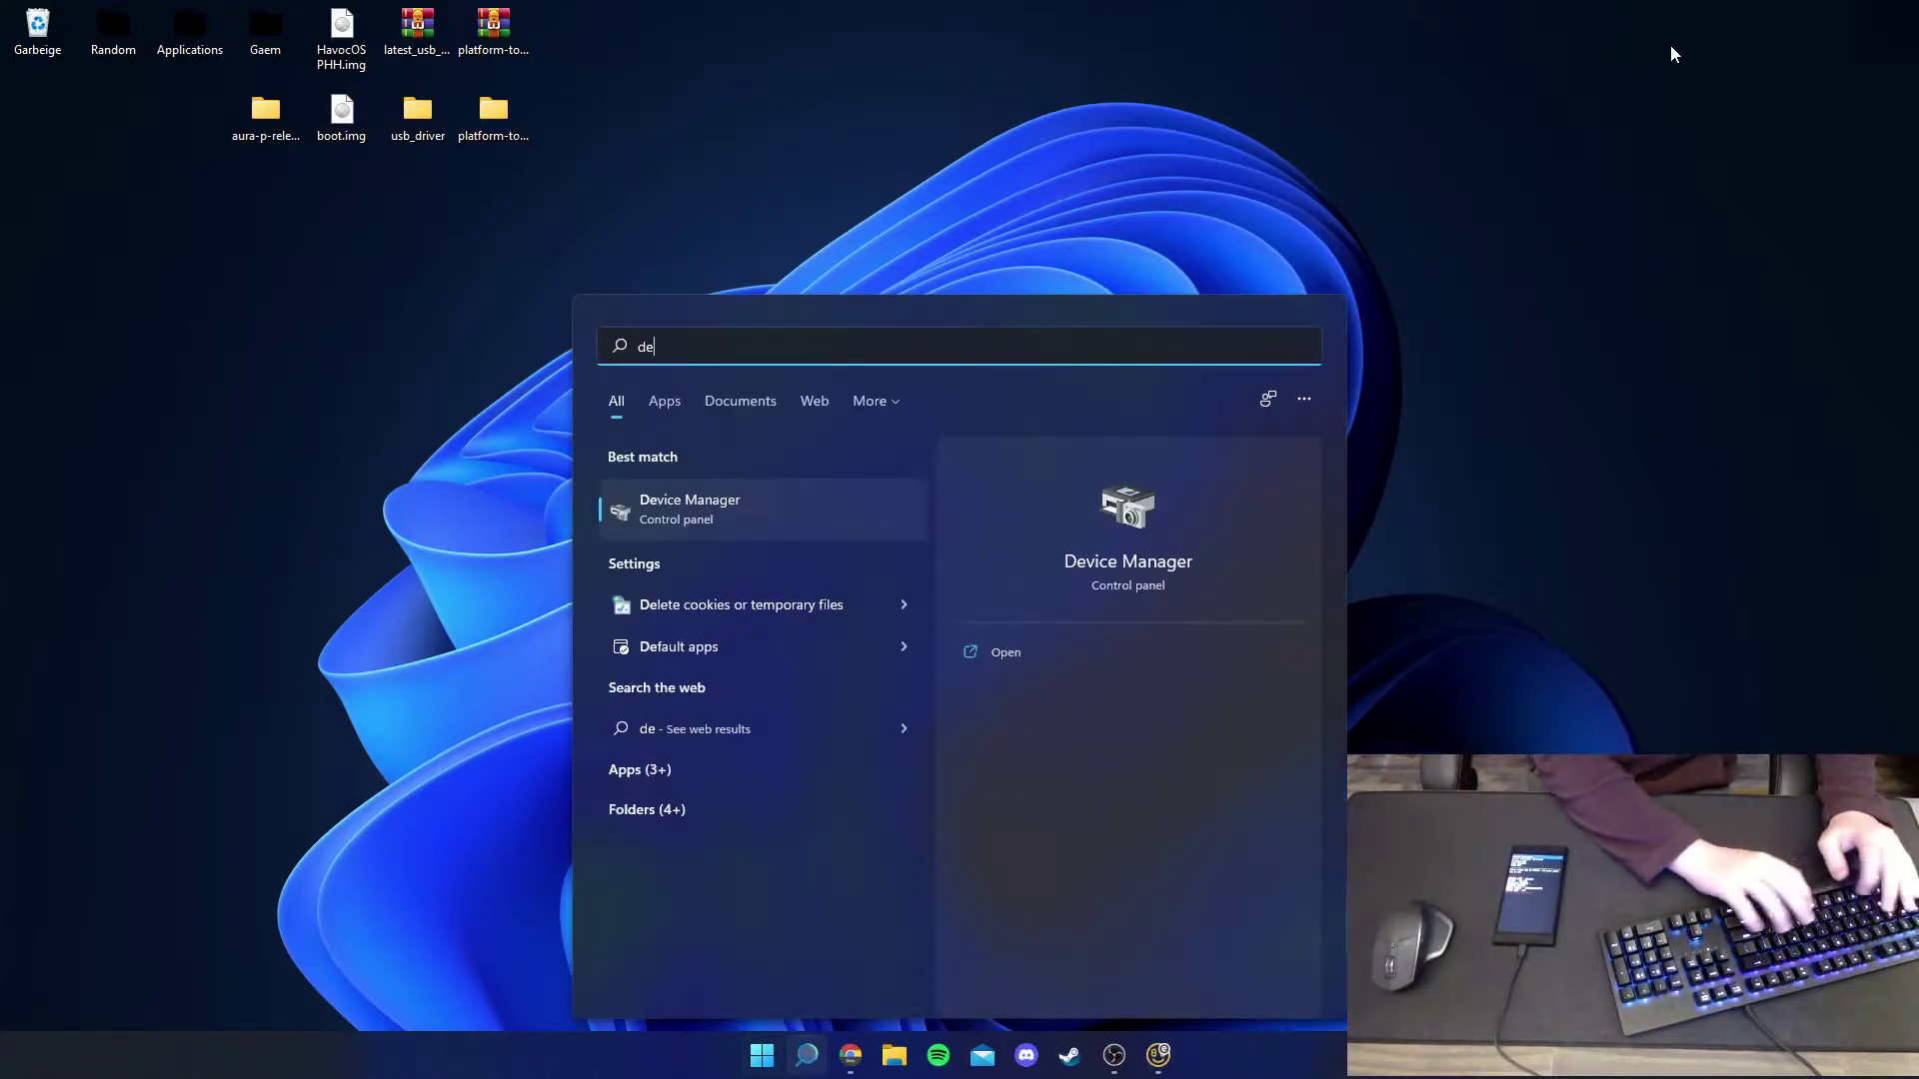
key("Return")
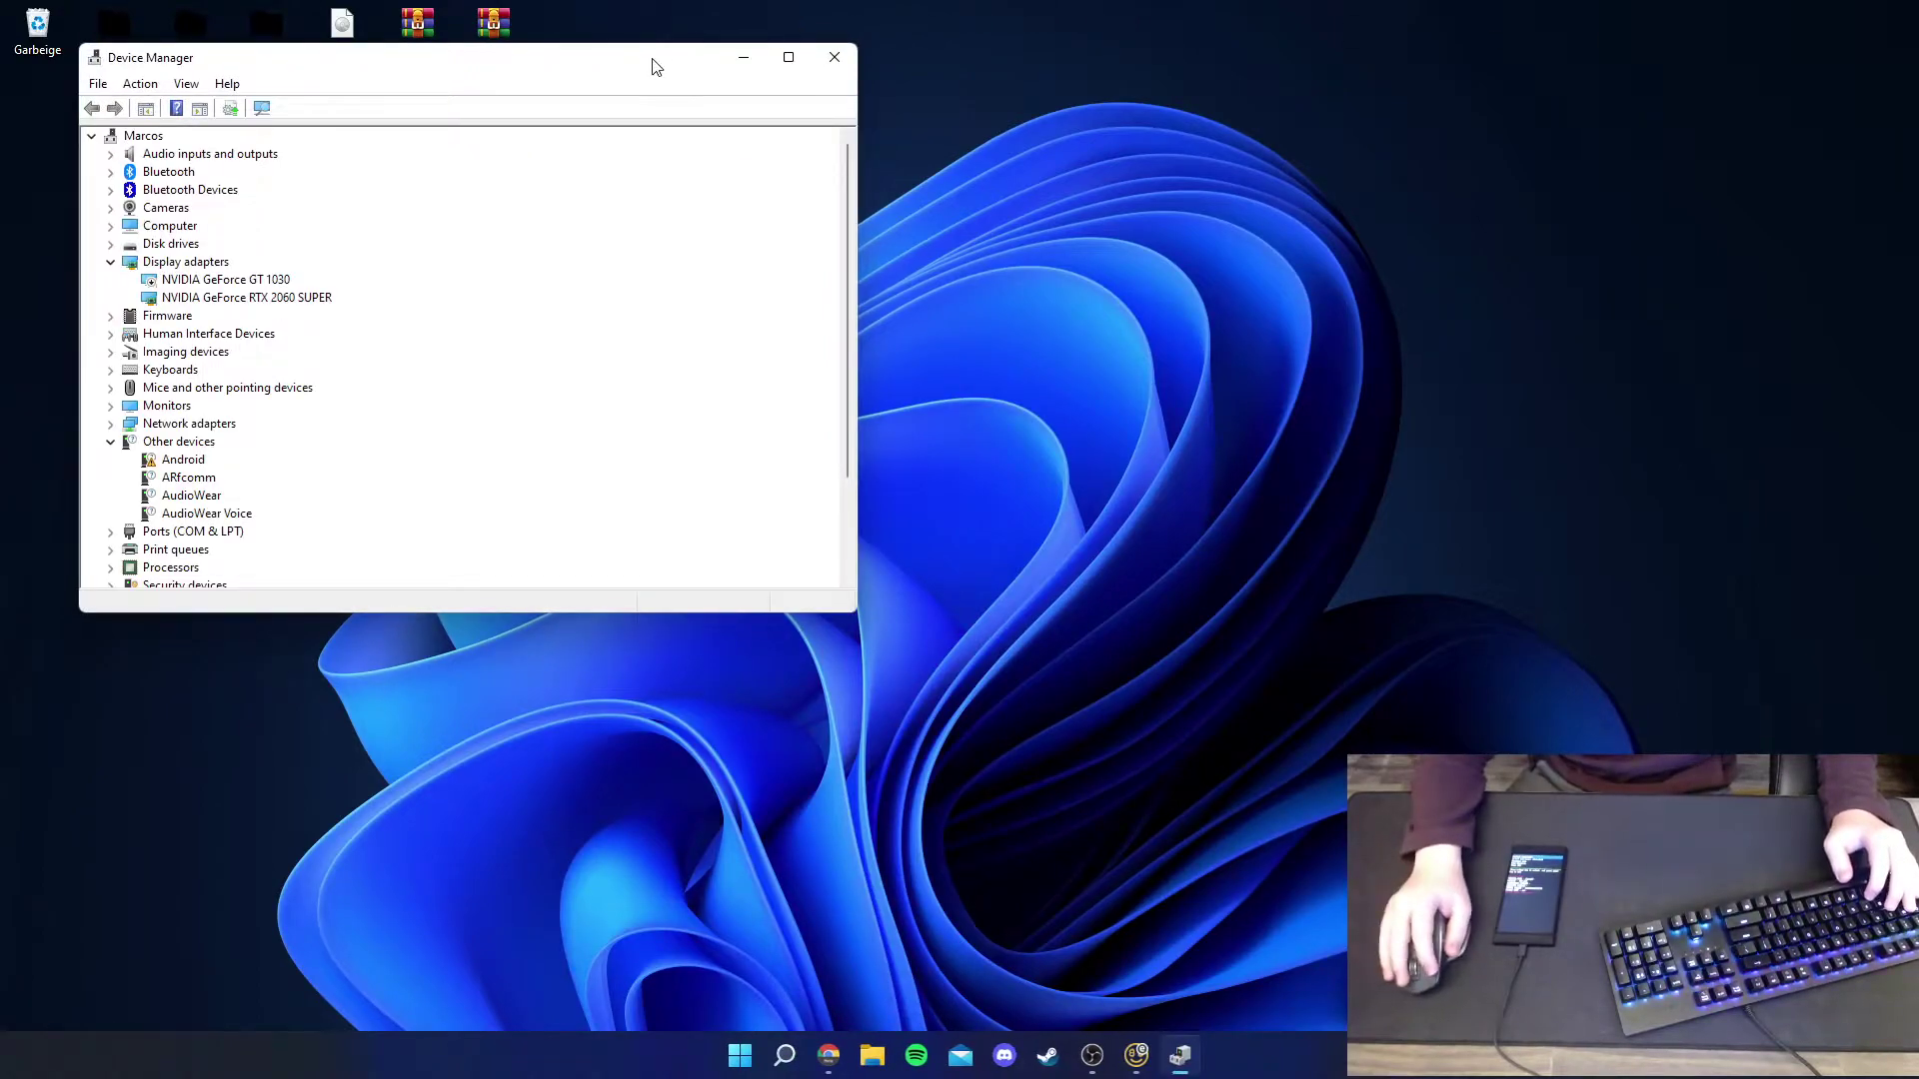
left_click_drag(651, 58, 1315, 250)
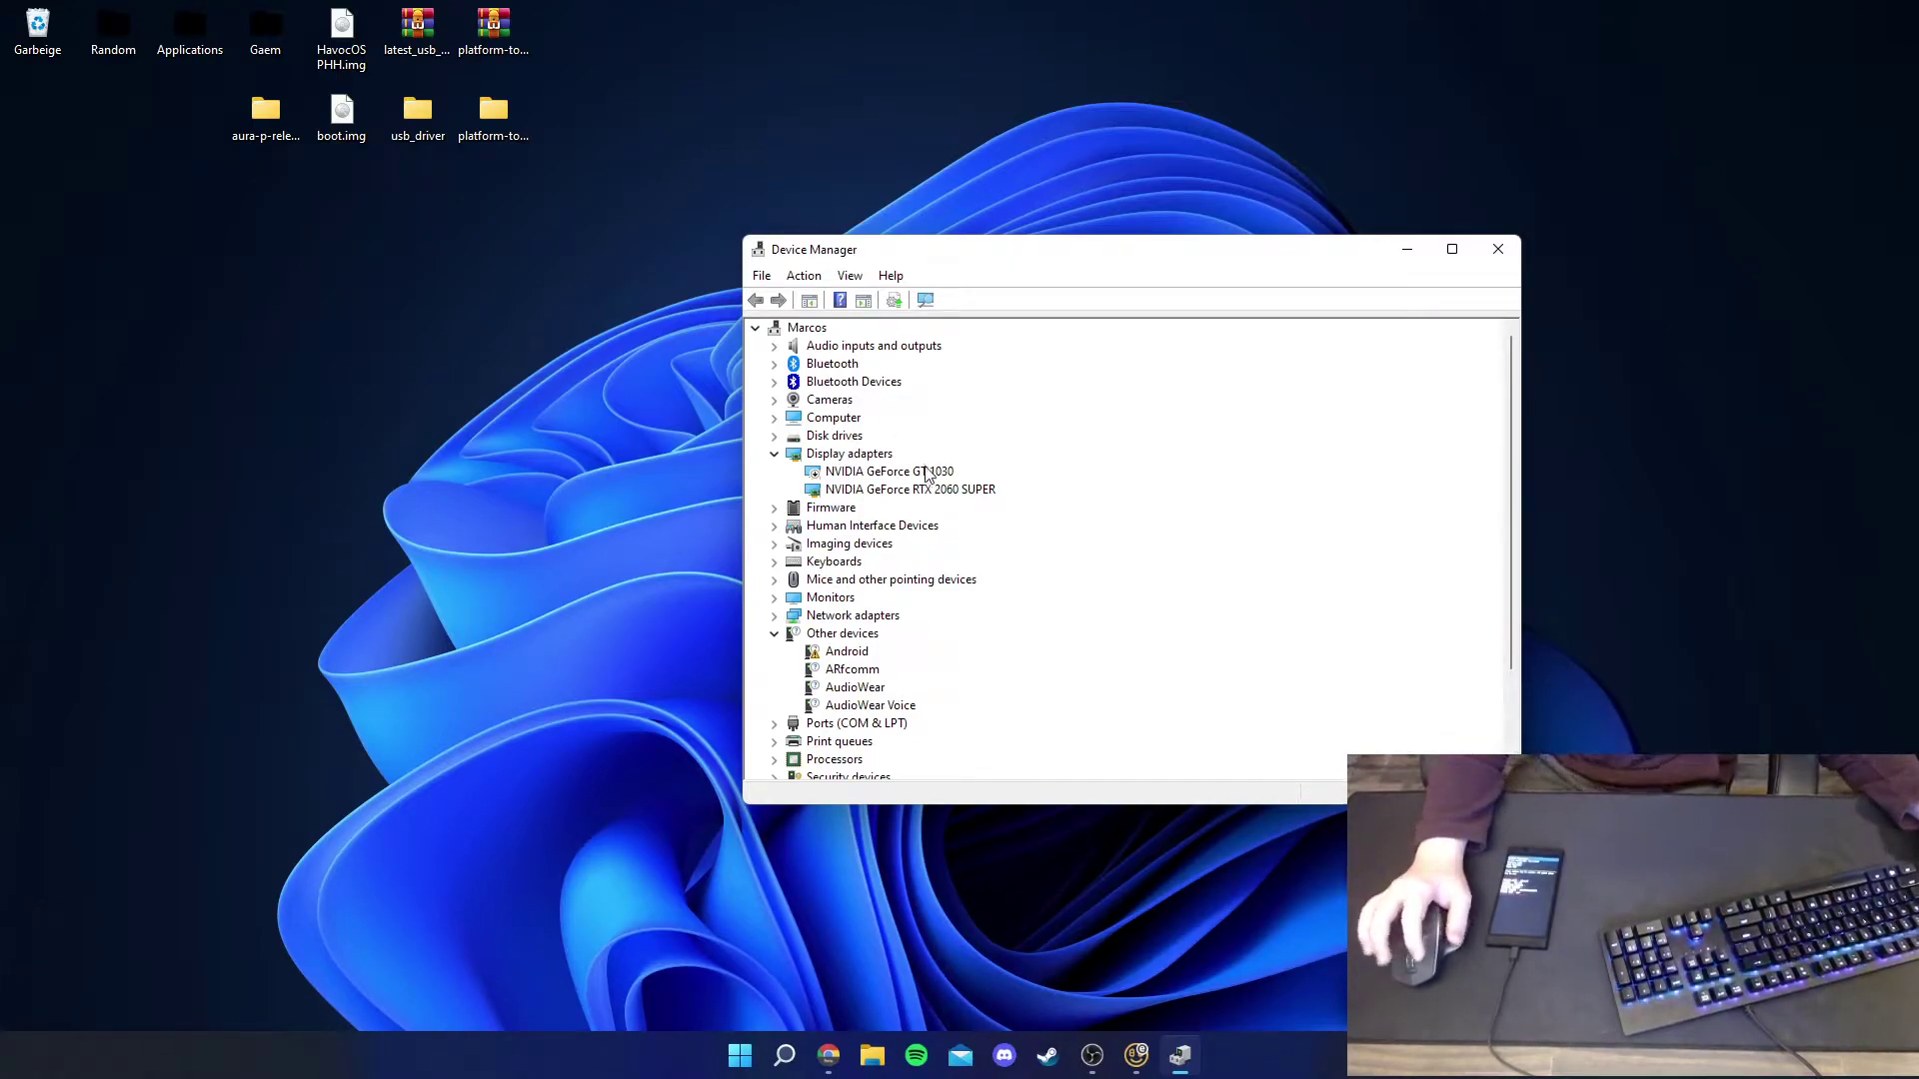
- Start a manual driver update for the Android device, picking from all device types
double_click(842, 655)
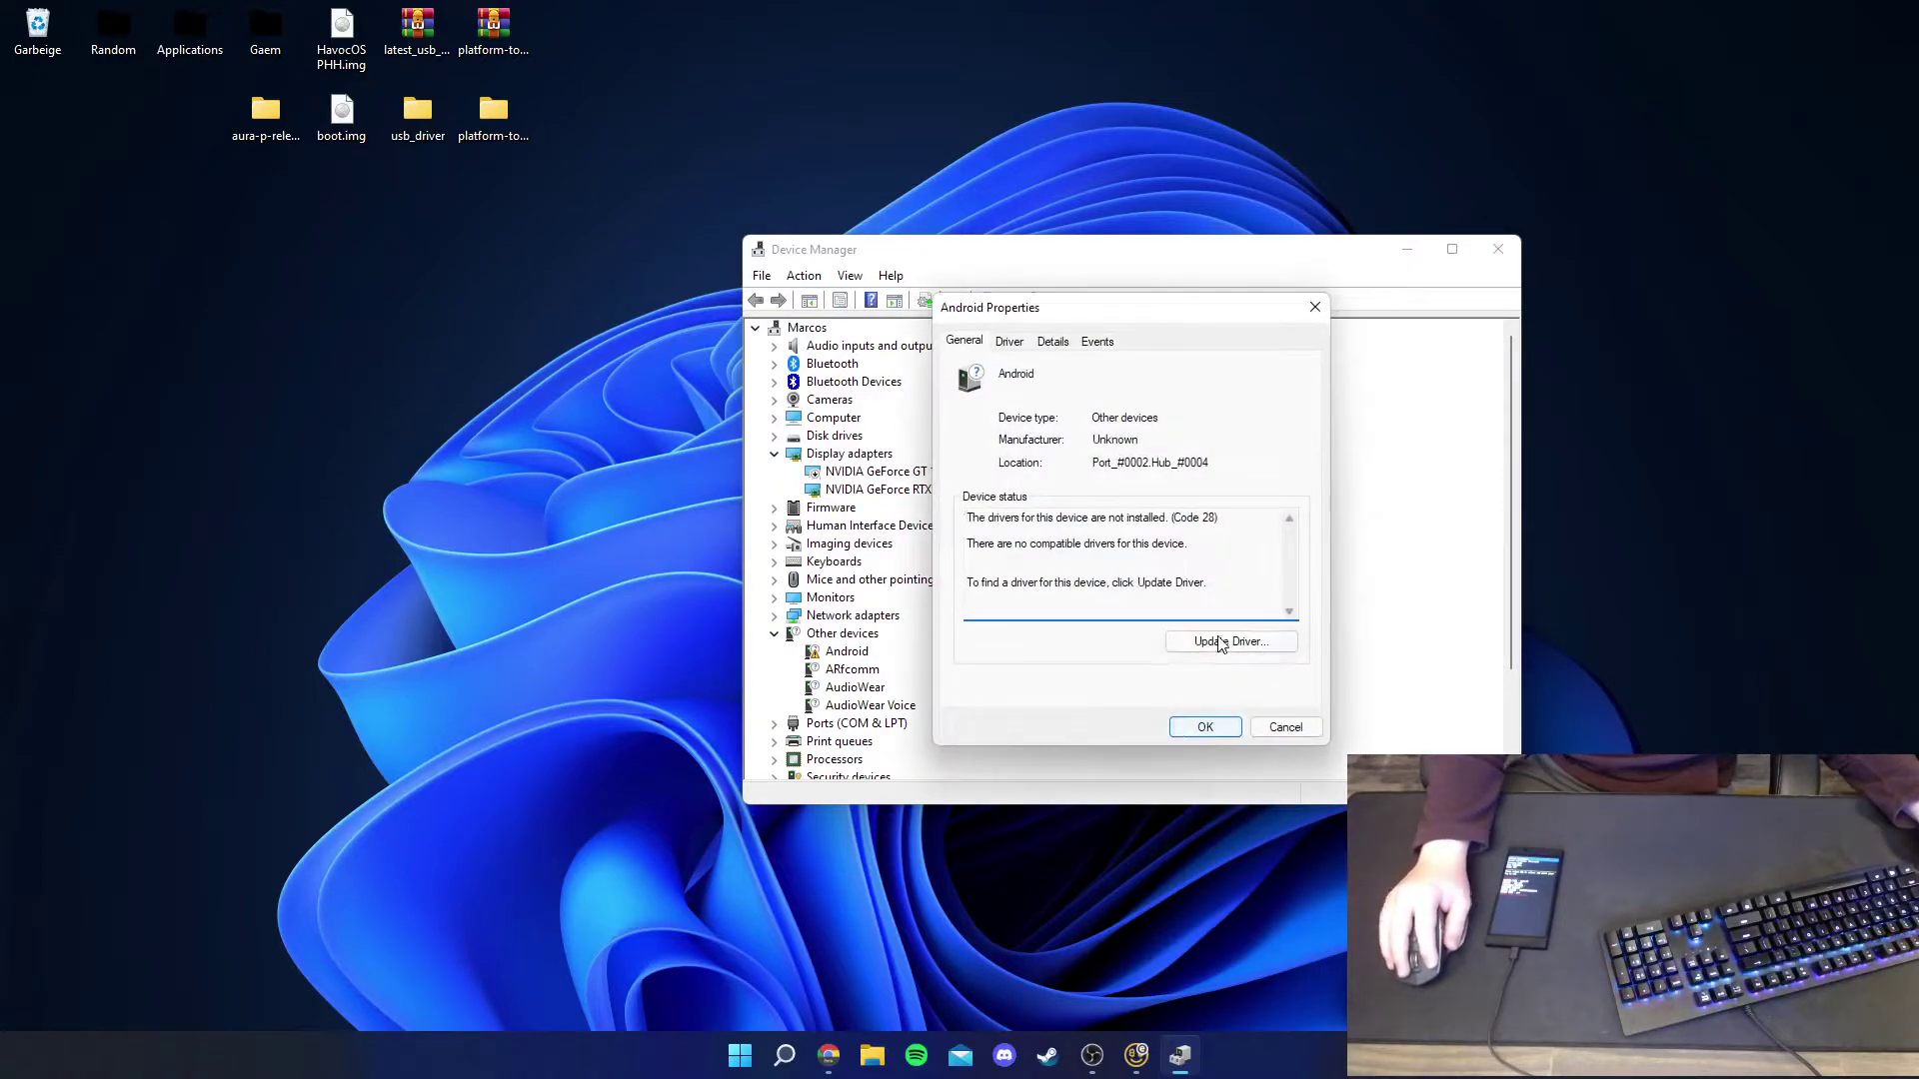
left_click(1212, 644)
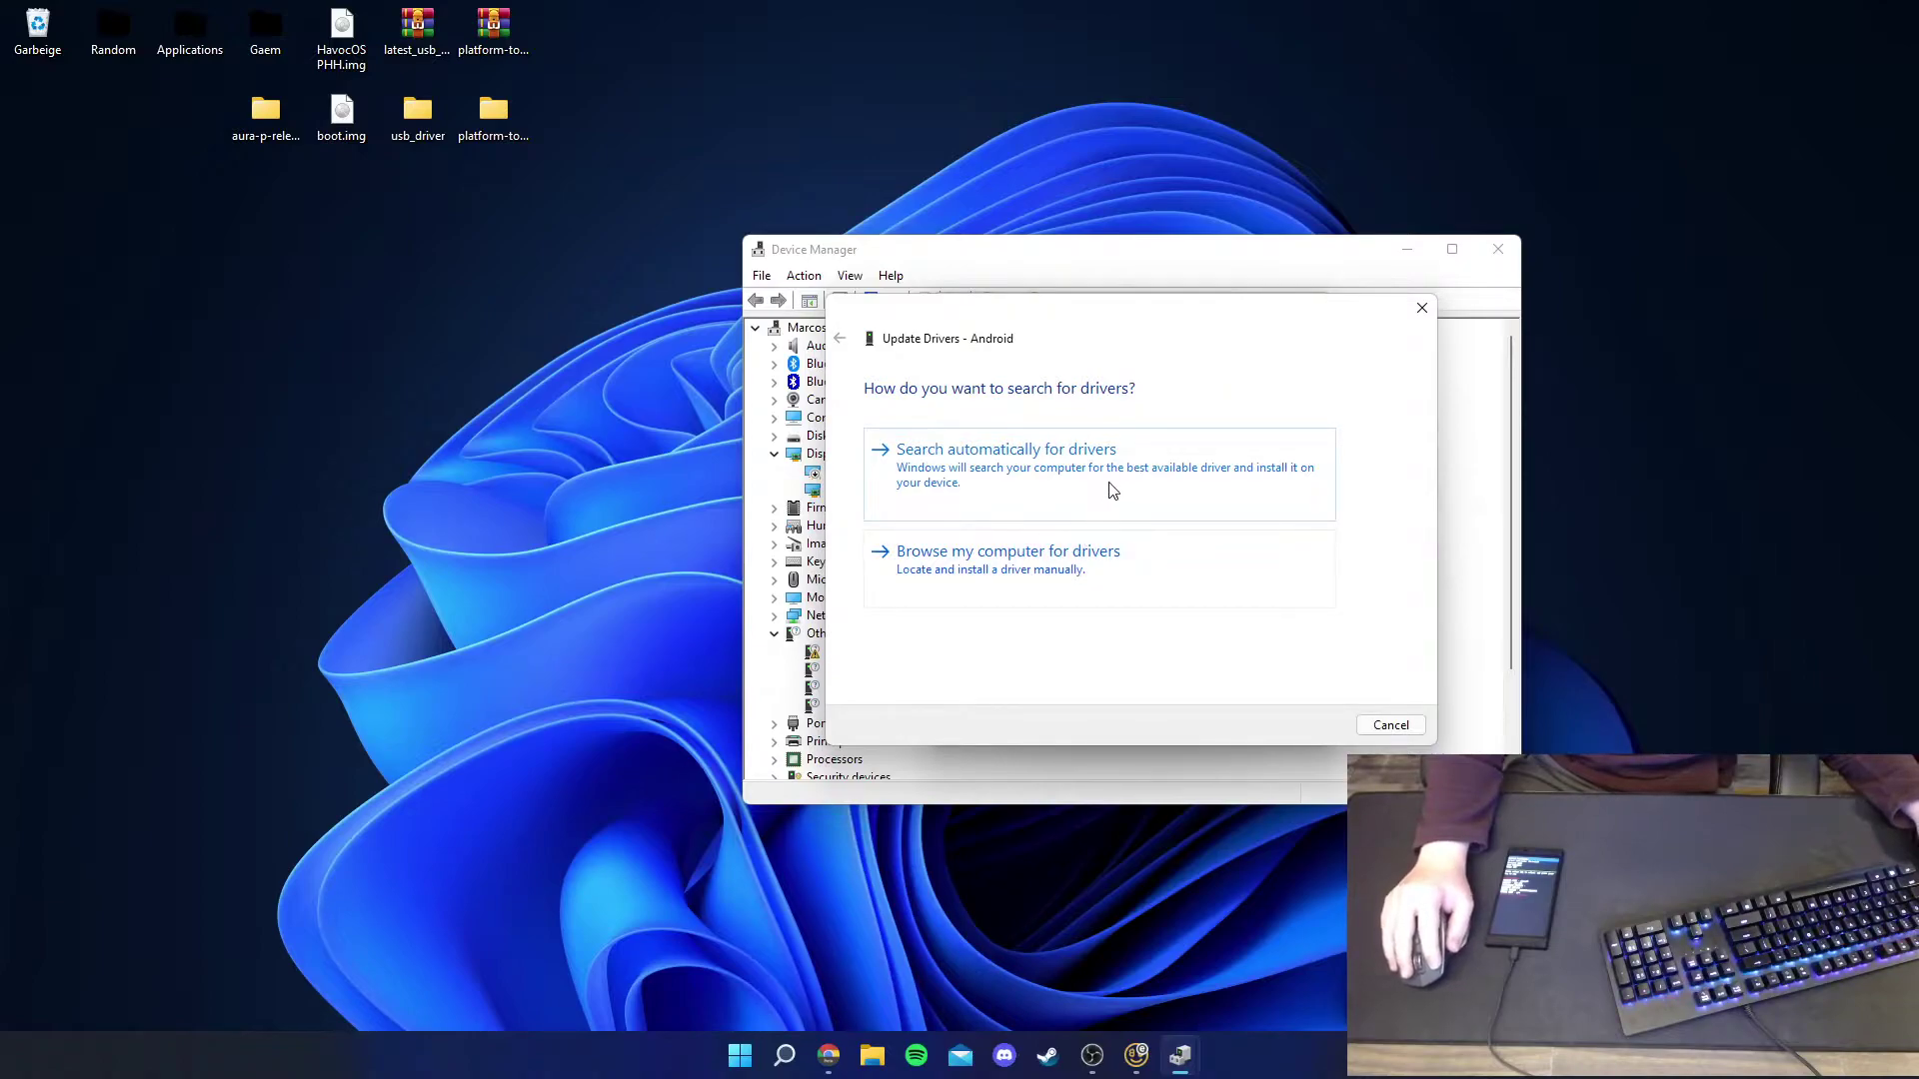
left_click(1011, 568)
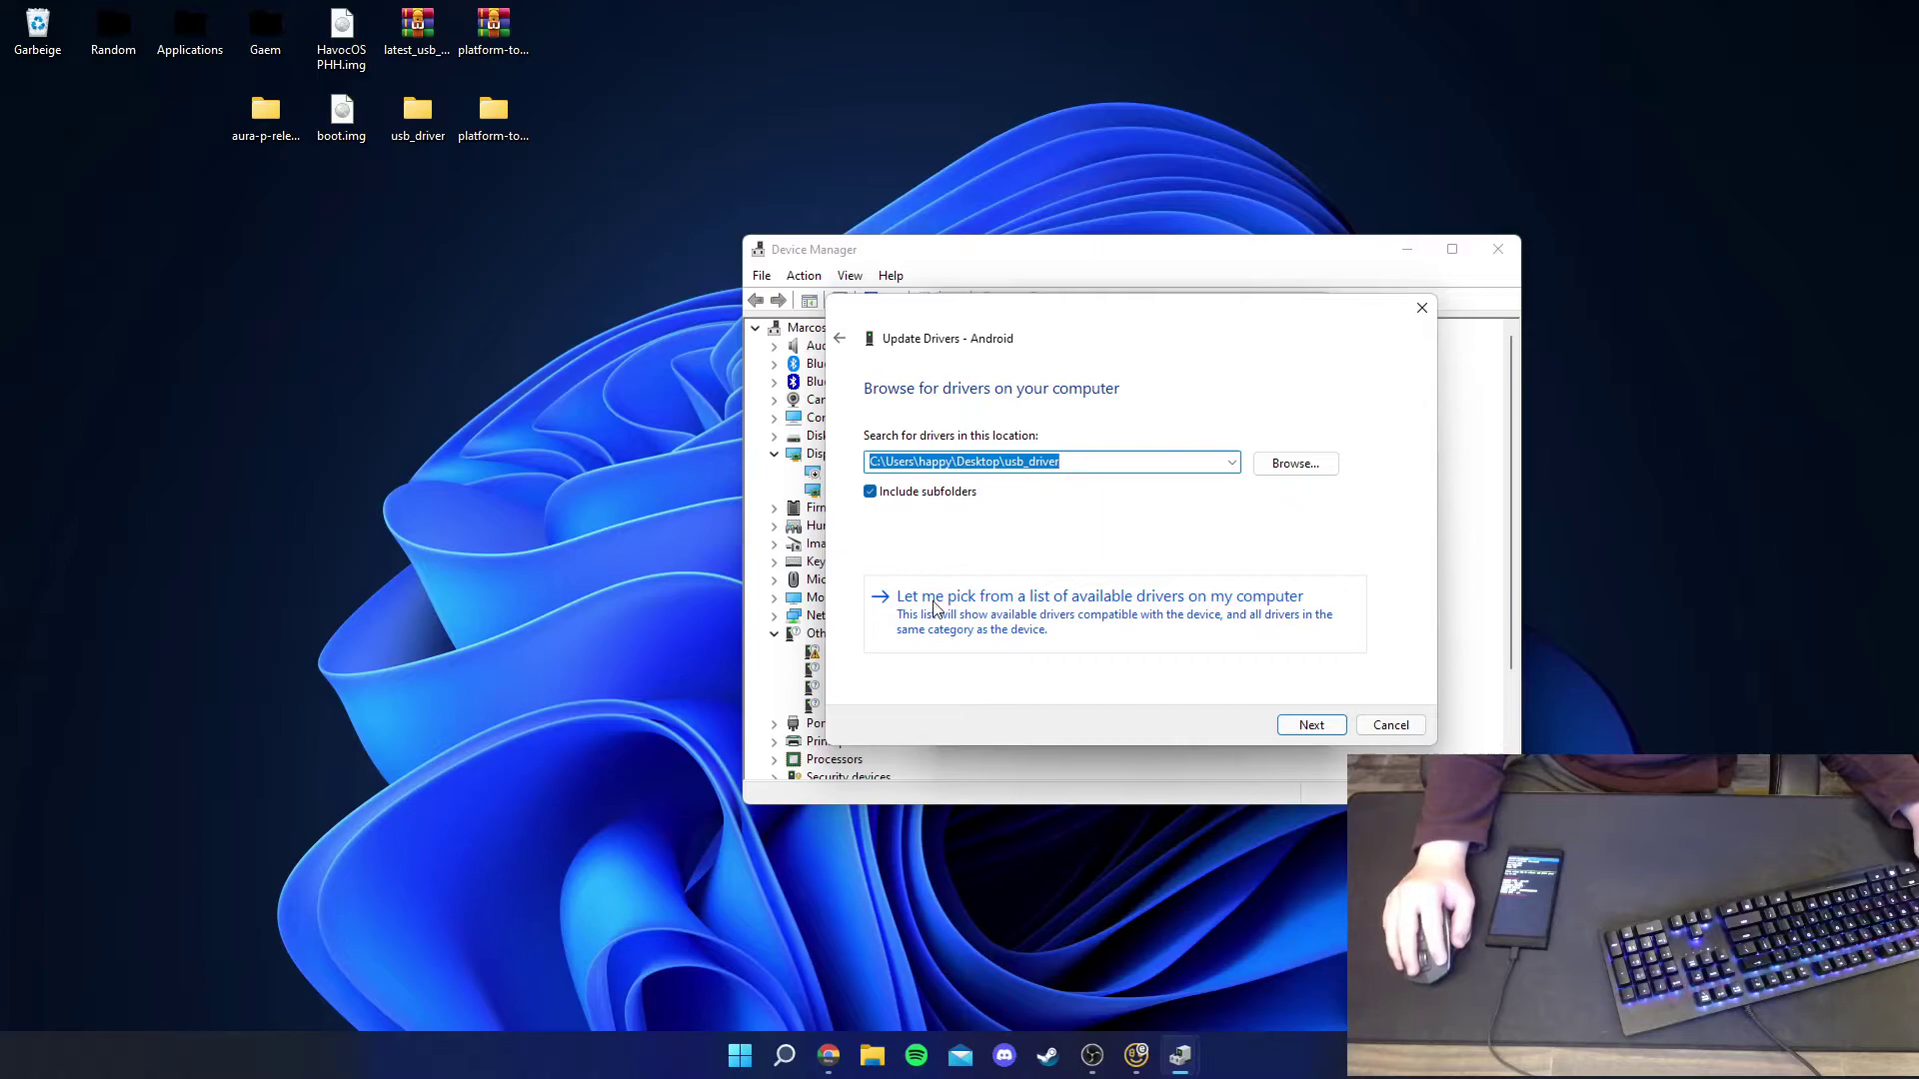
left_click(1038, 611)
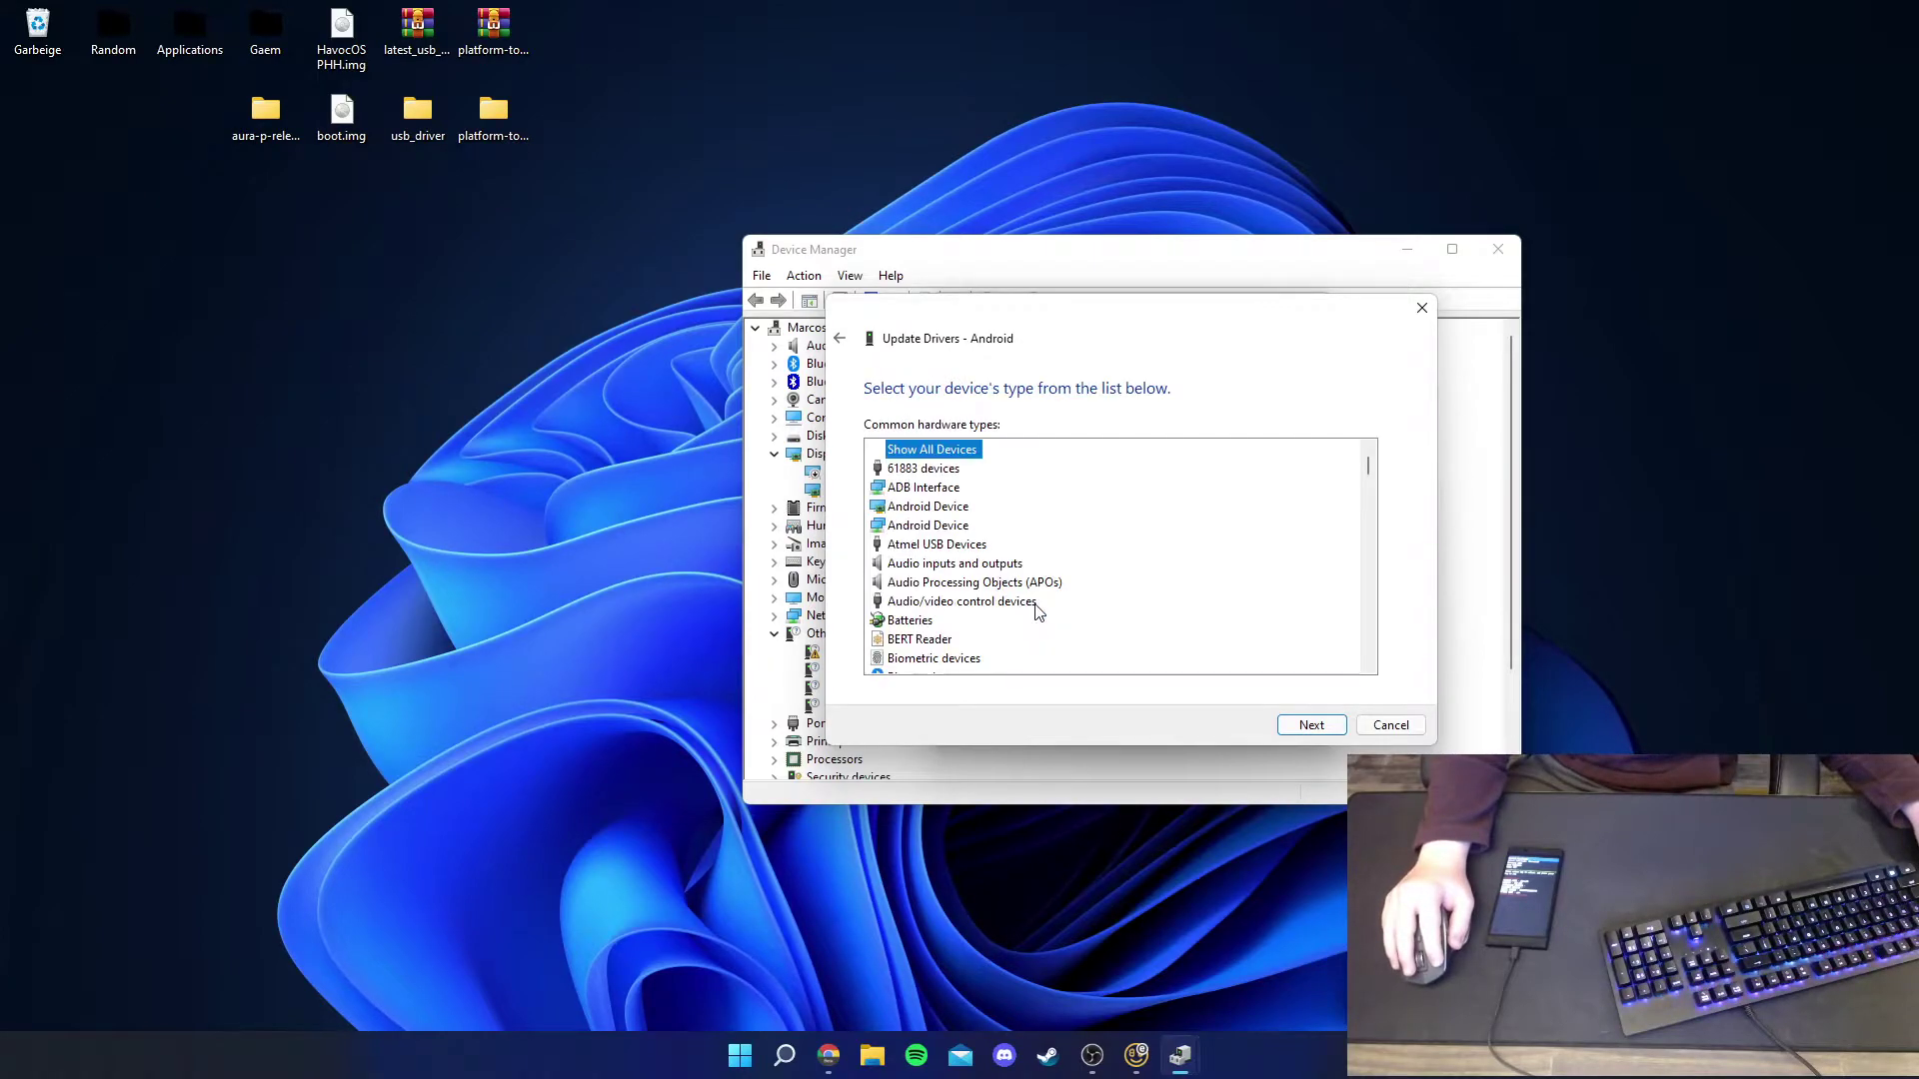
double_click(914, 451)
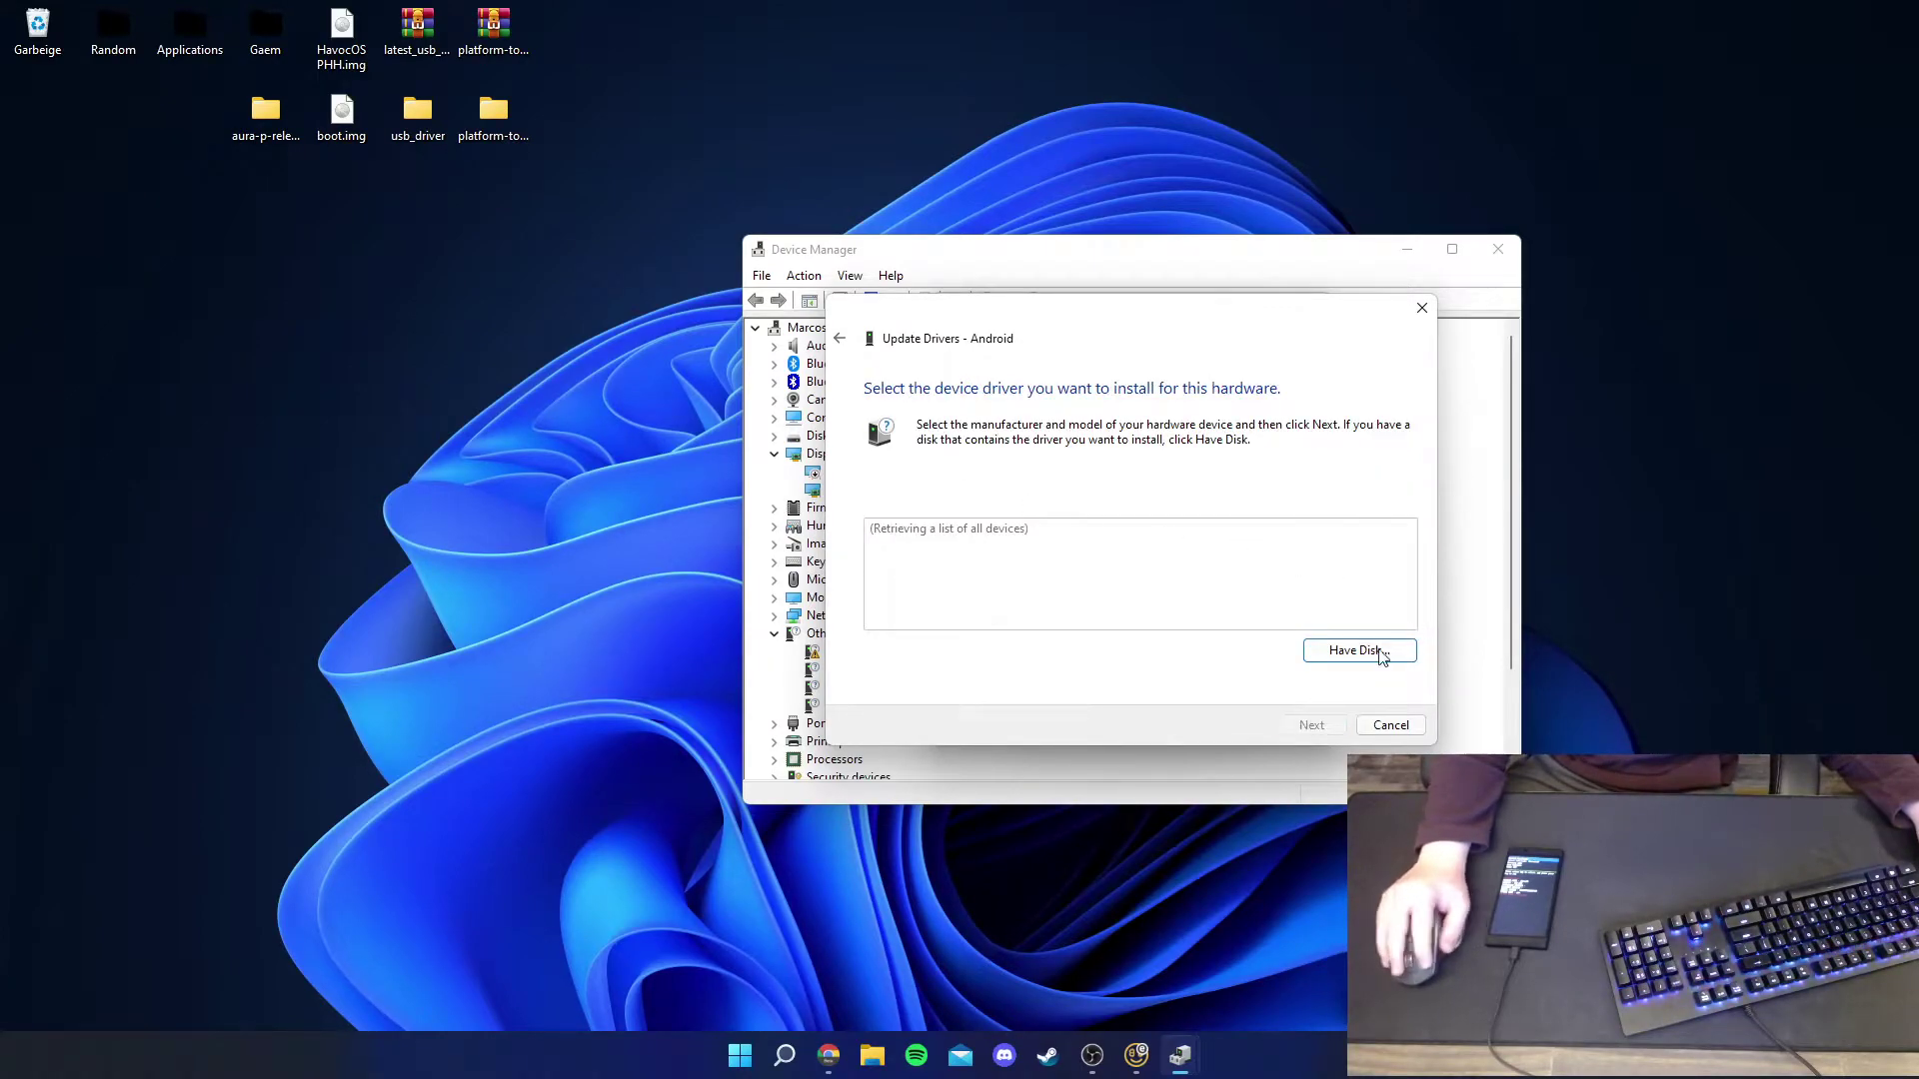
- Point Have Disk to Desktop\usb_driver\android_winusb.inf
left_click(1374, 650)
left_click(1291, 622)
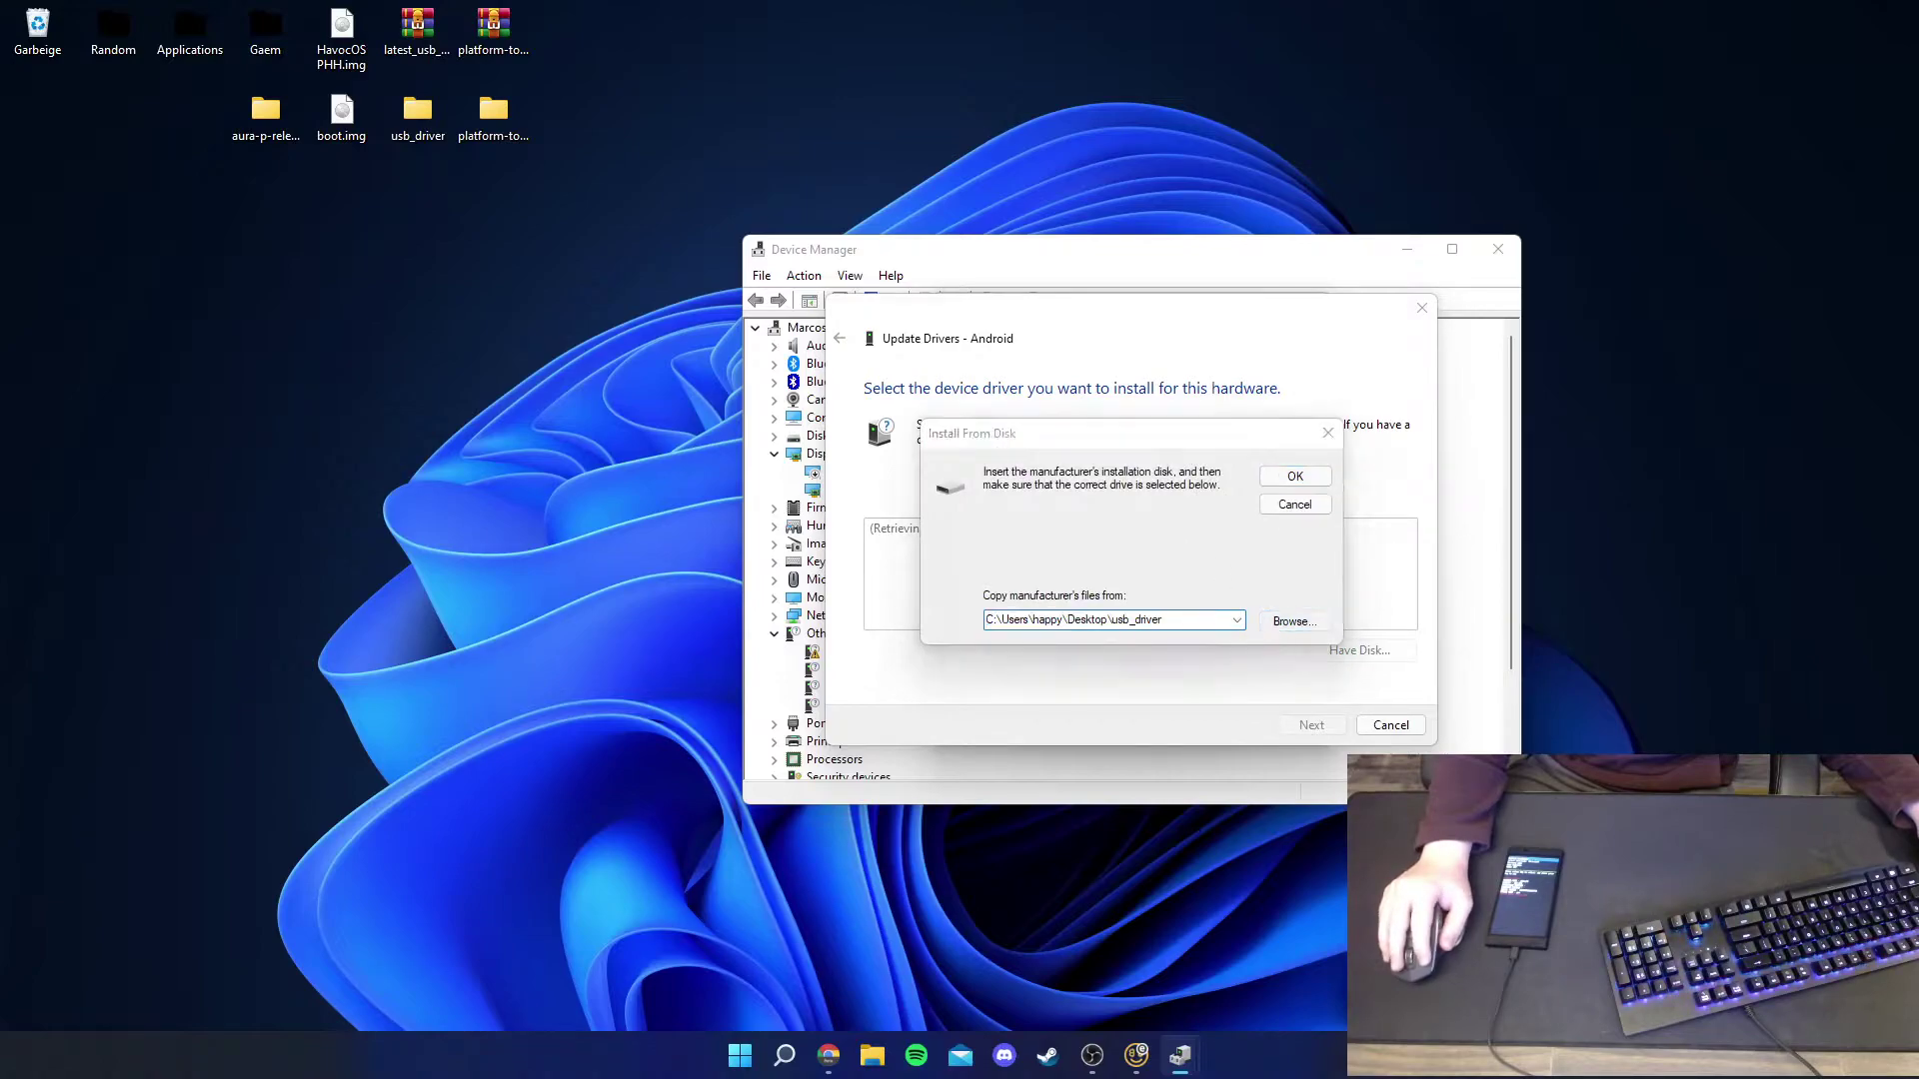
left_click(1012, 605)
scroll(1190, 686, "down", 5)
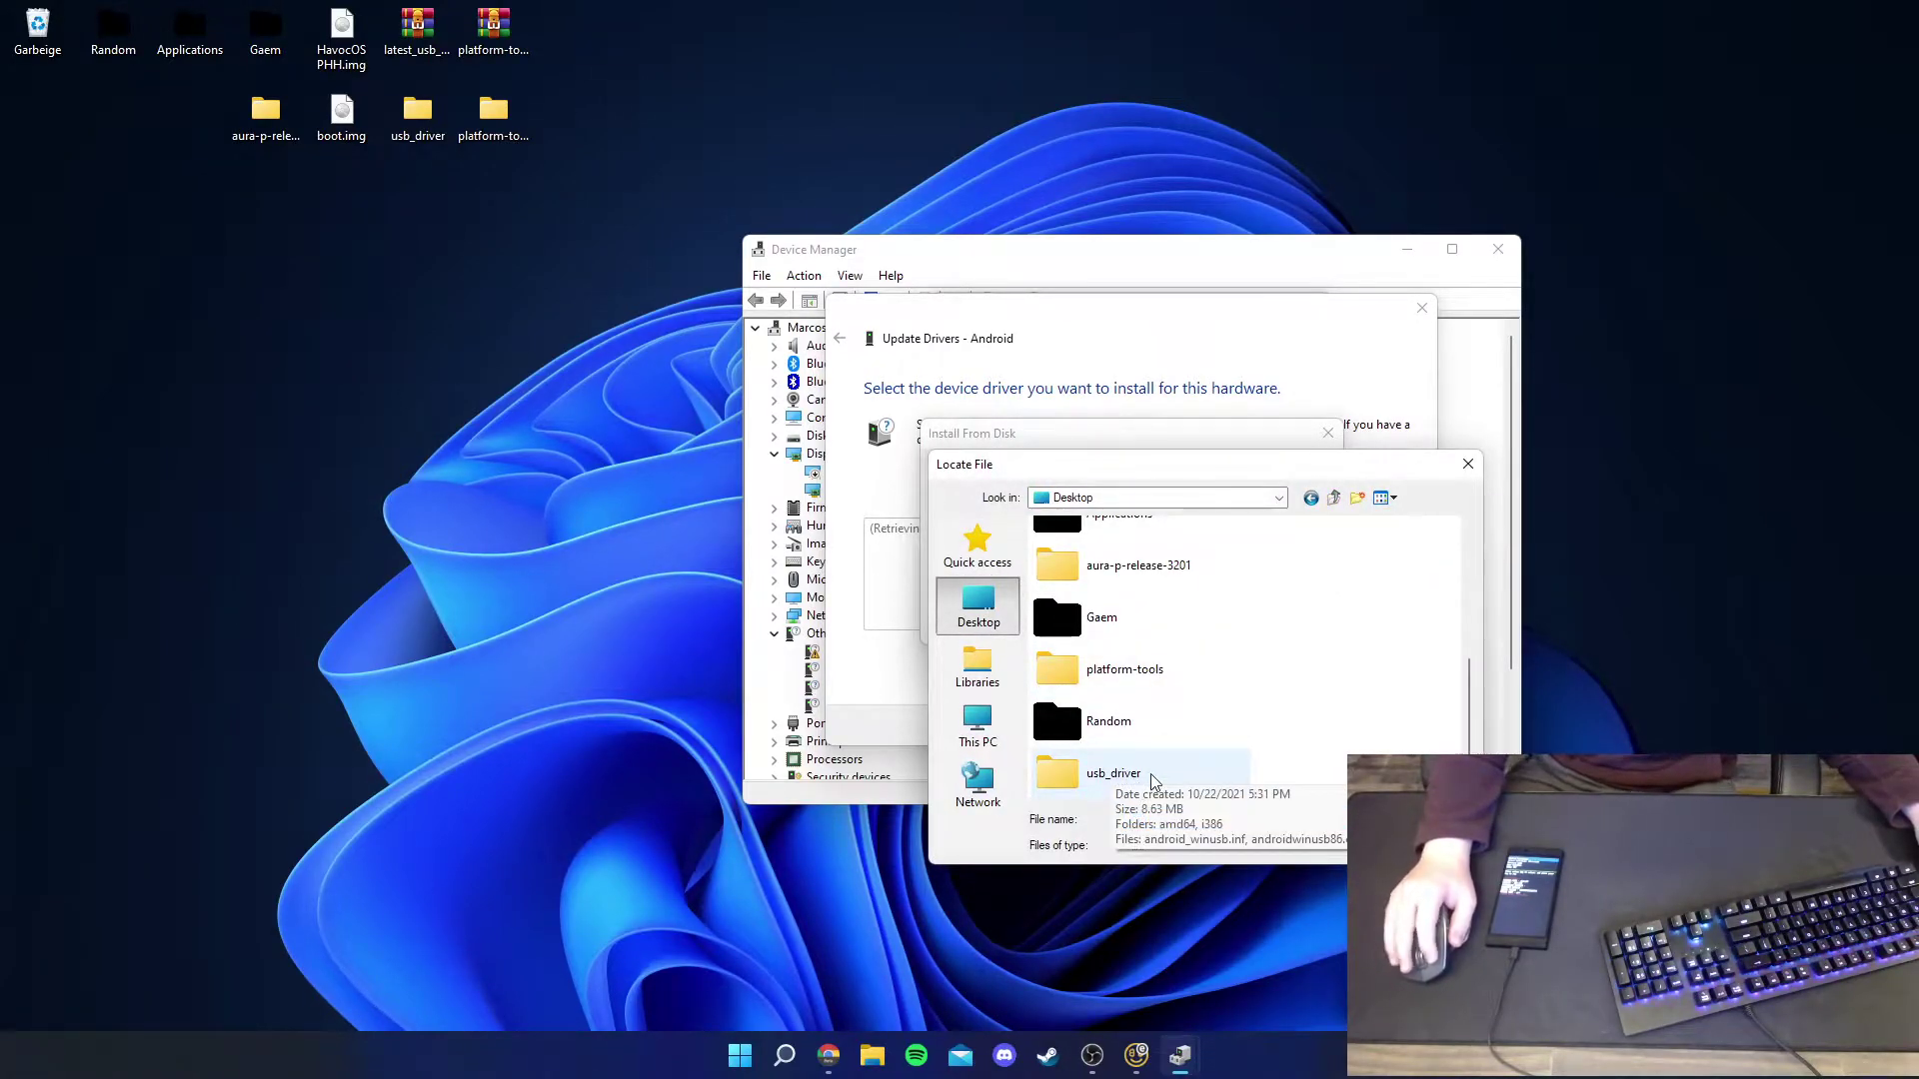
double_click(1151, 777)
left_click(1090, 590)
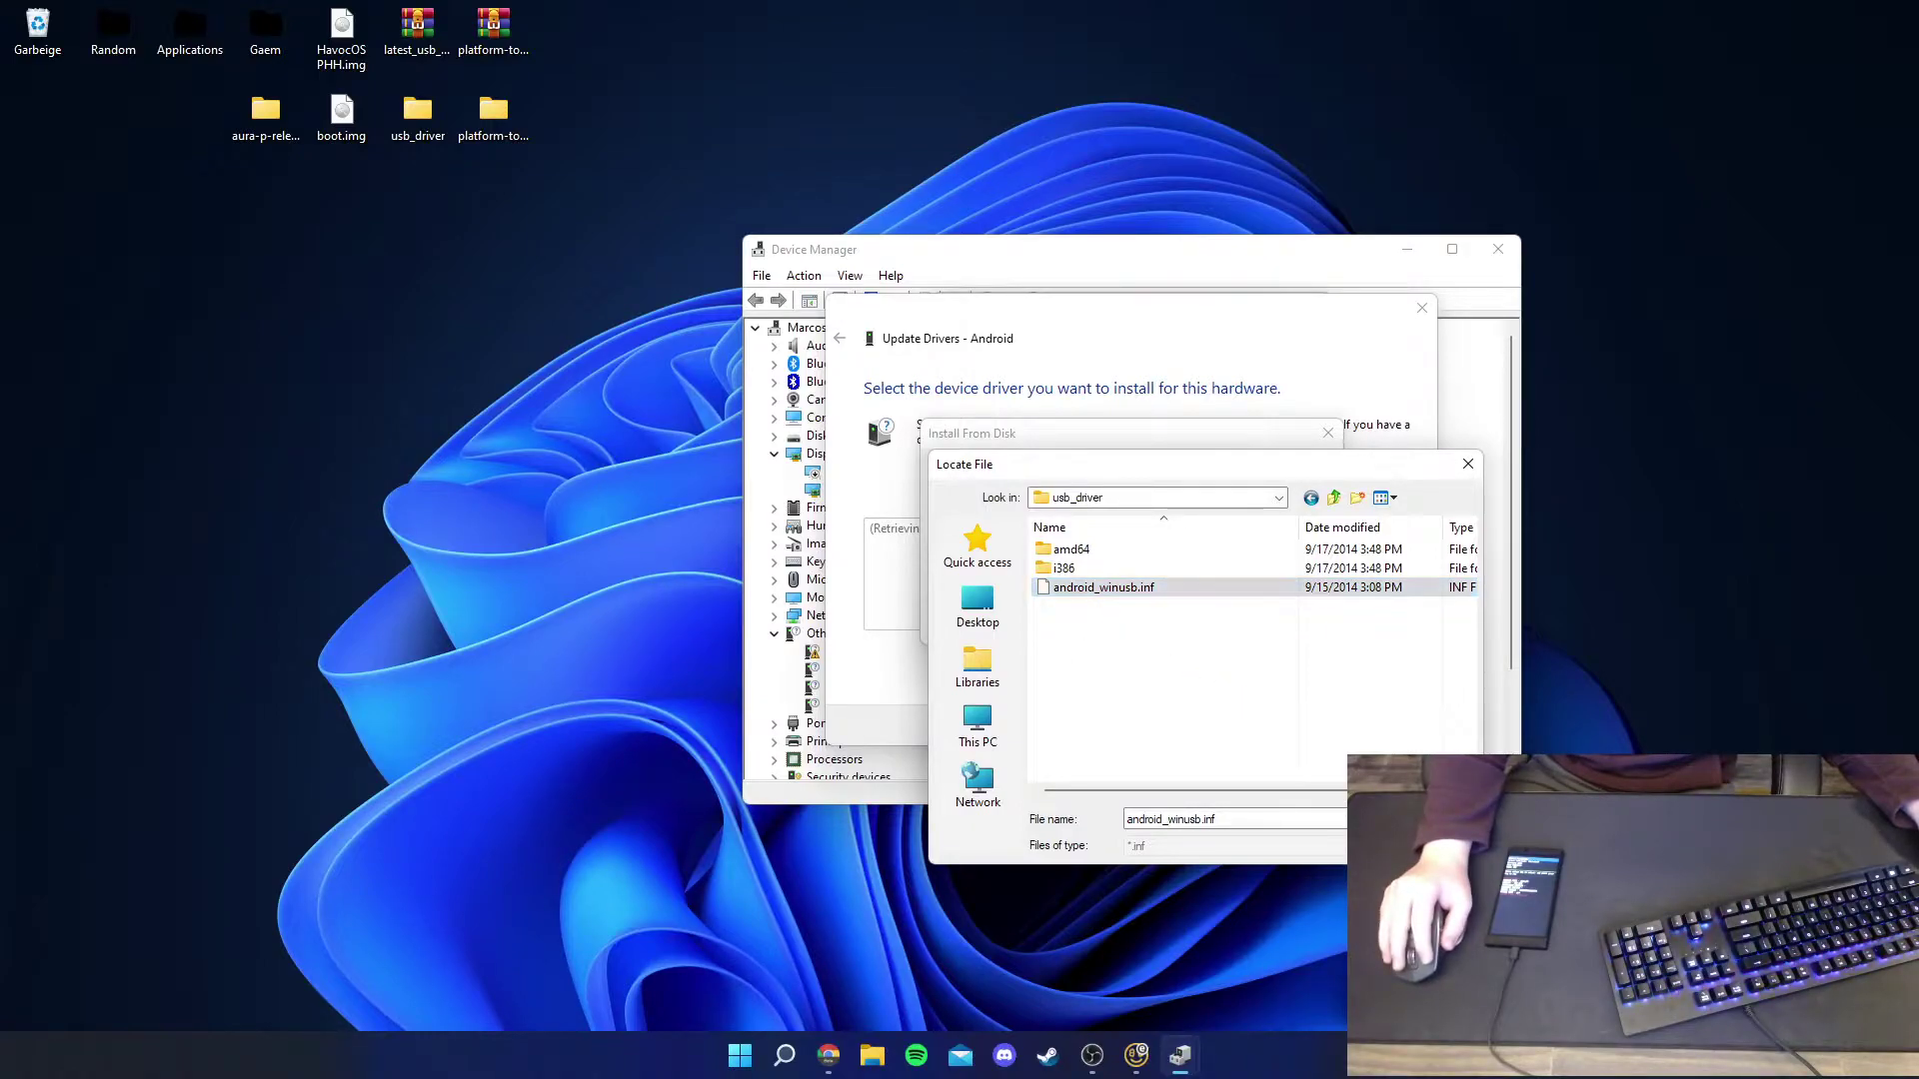
left_click(1419, 819)
- Install the Android Bootloader Interface driver, accept the warning, and close Device Manager
left_click(1292, 476)
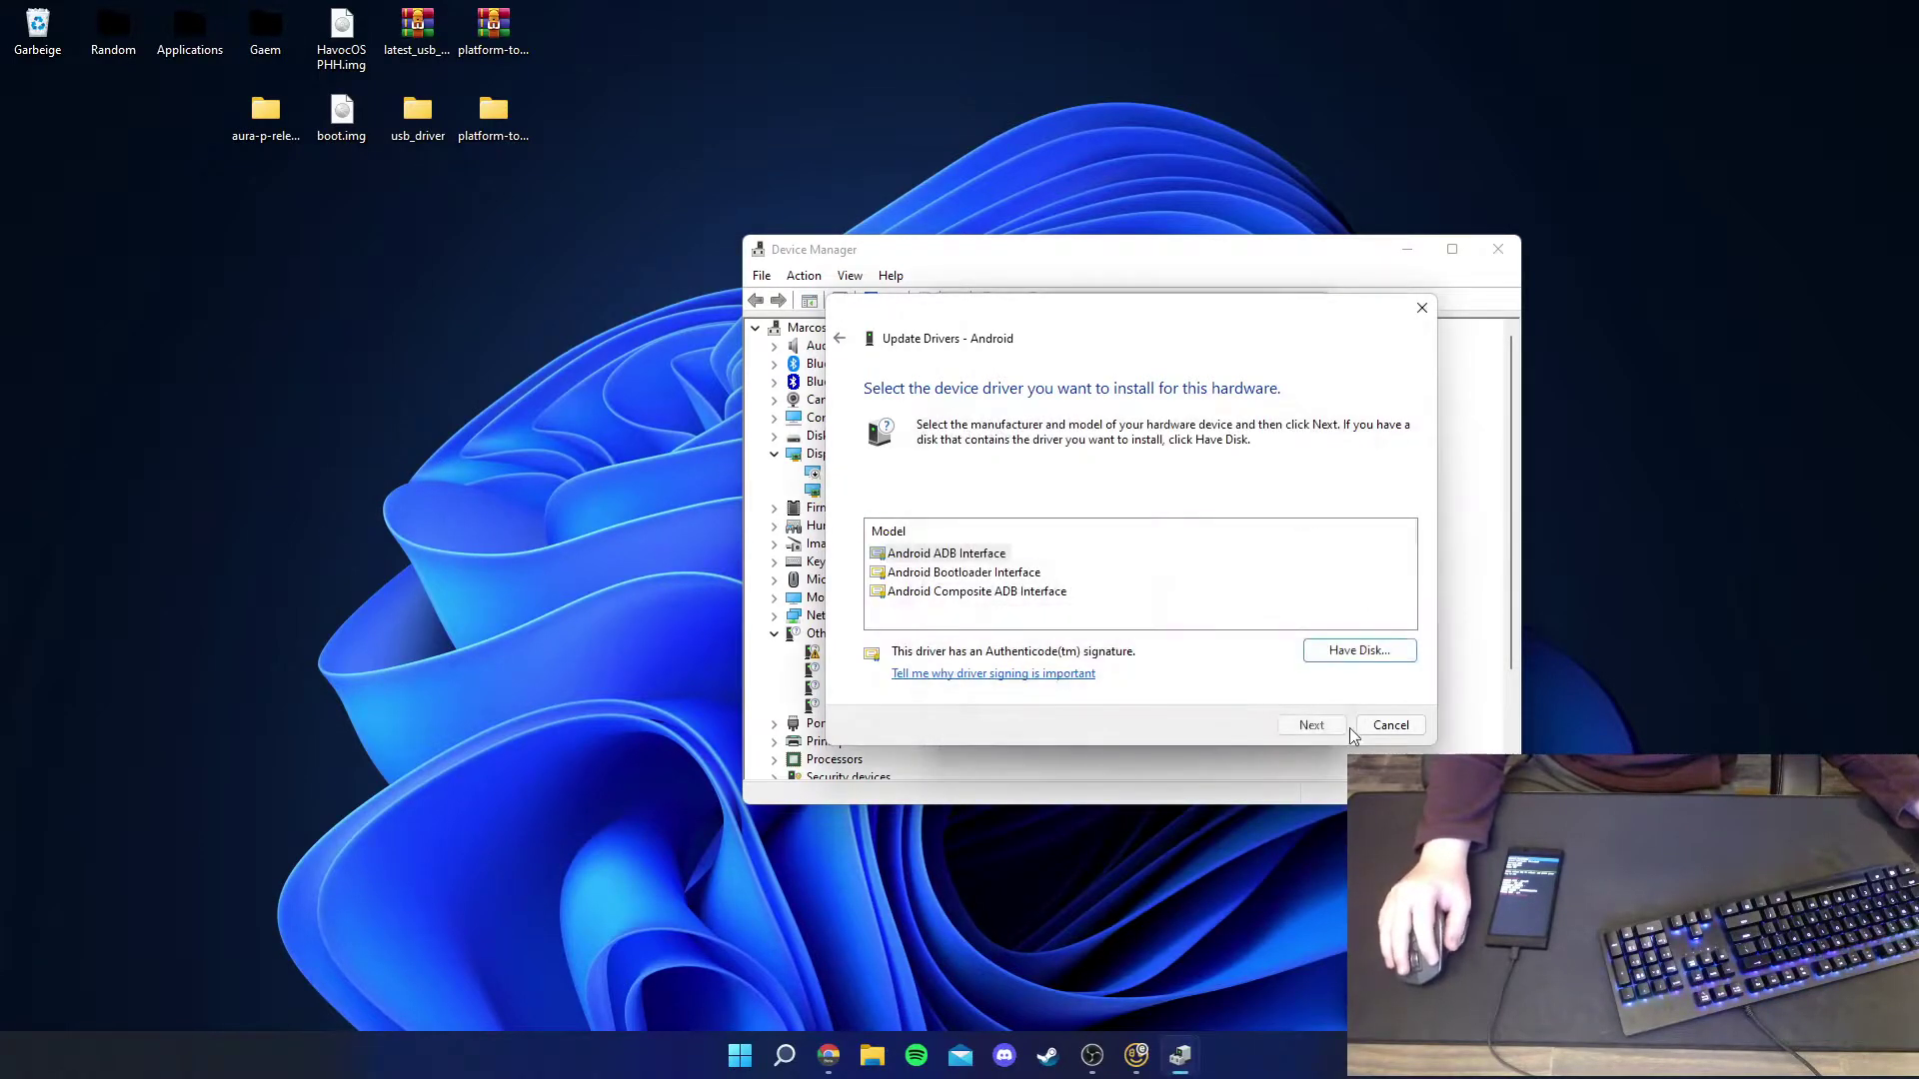
left_click(912, 574)
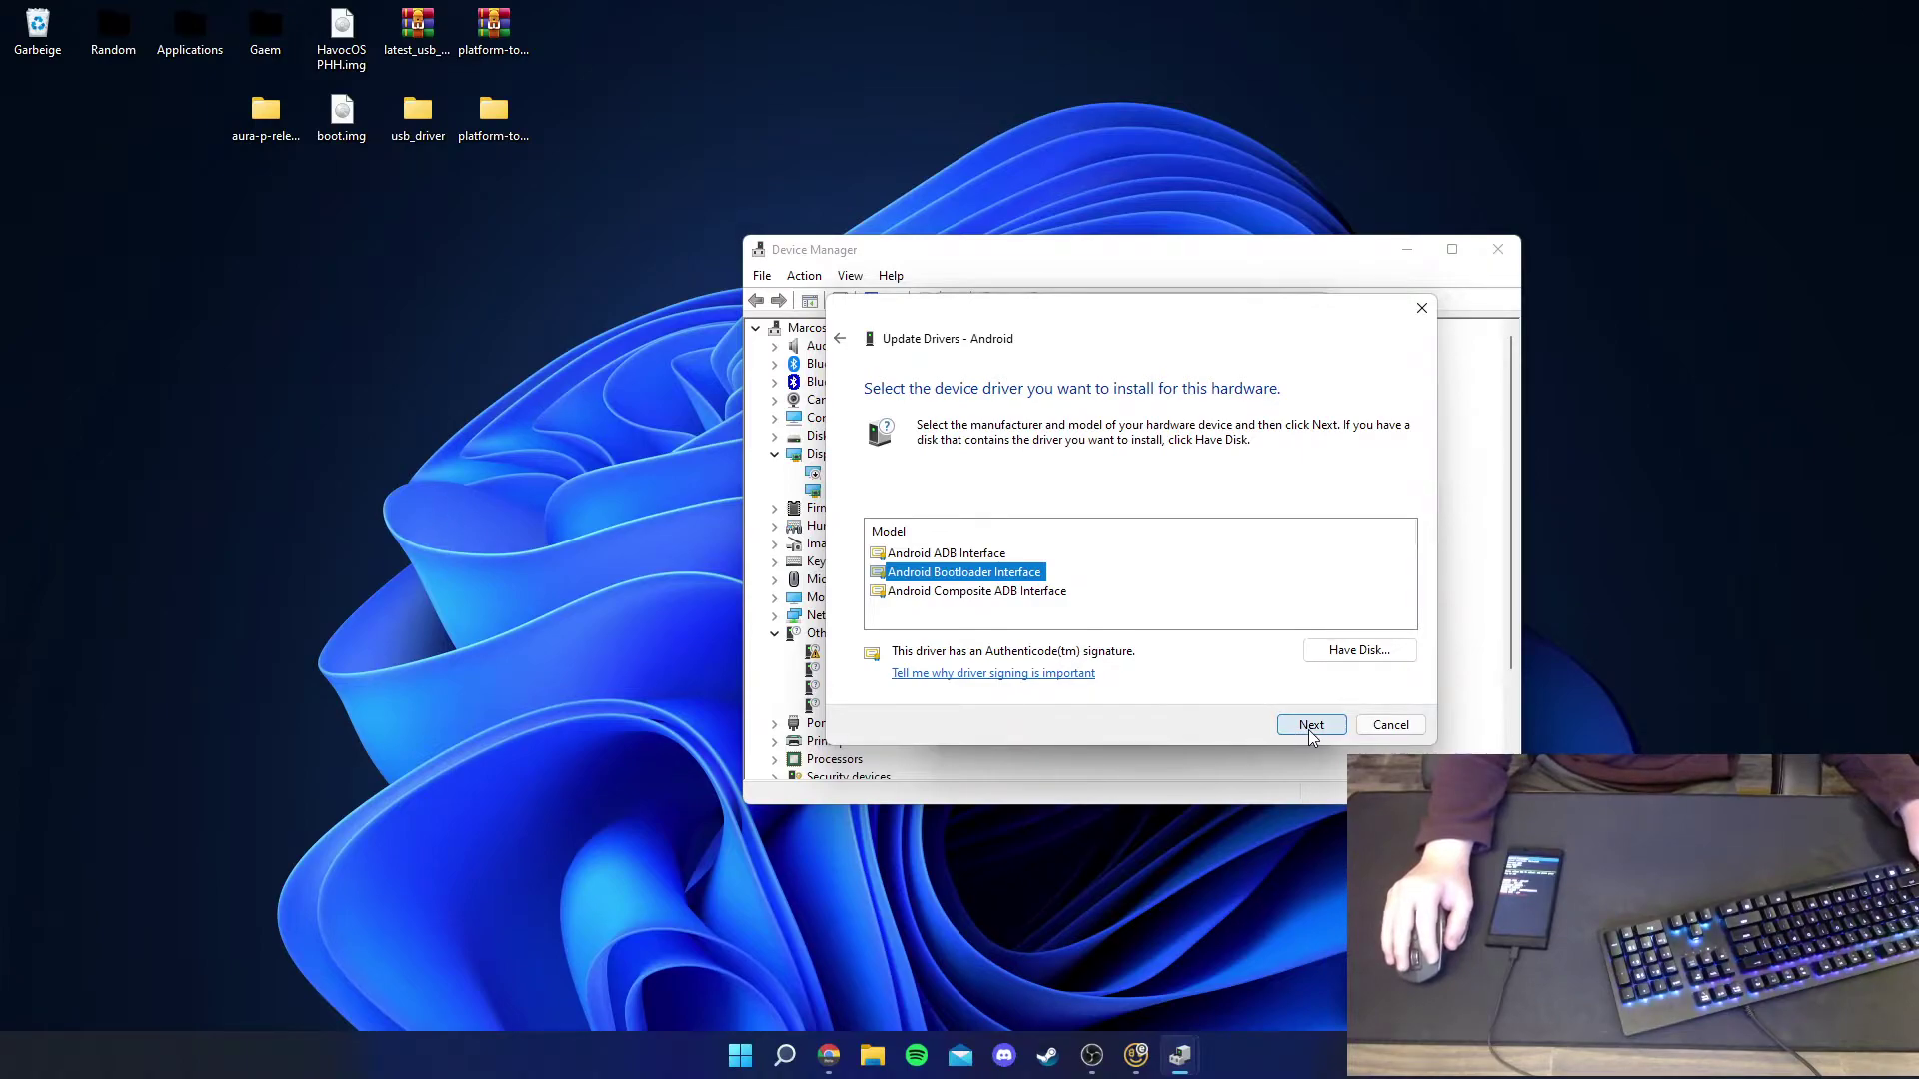
left_click(1311, 729)
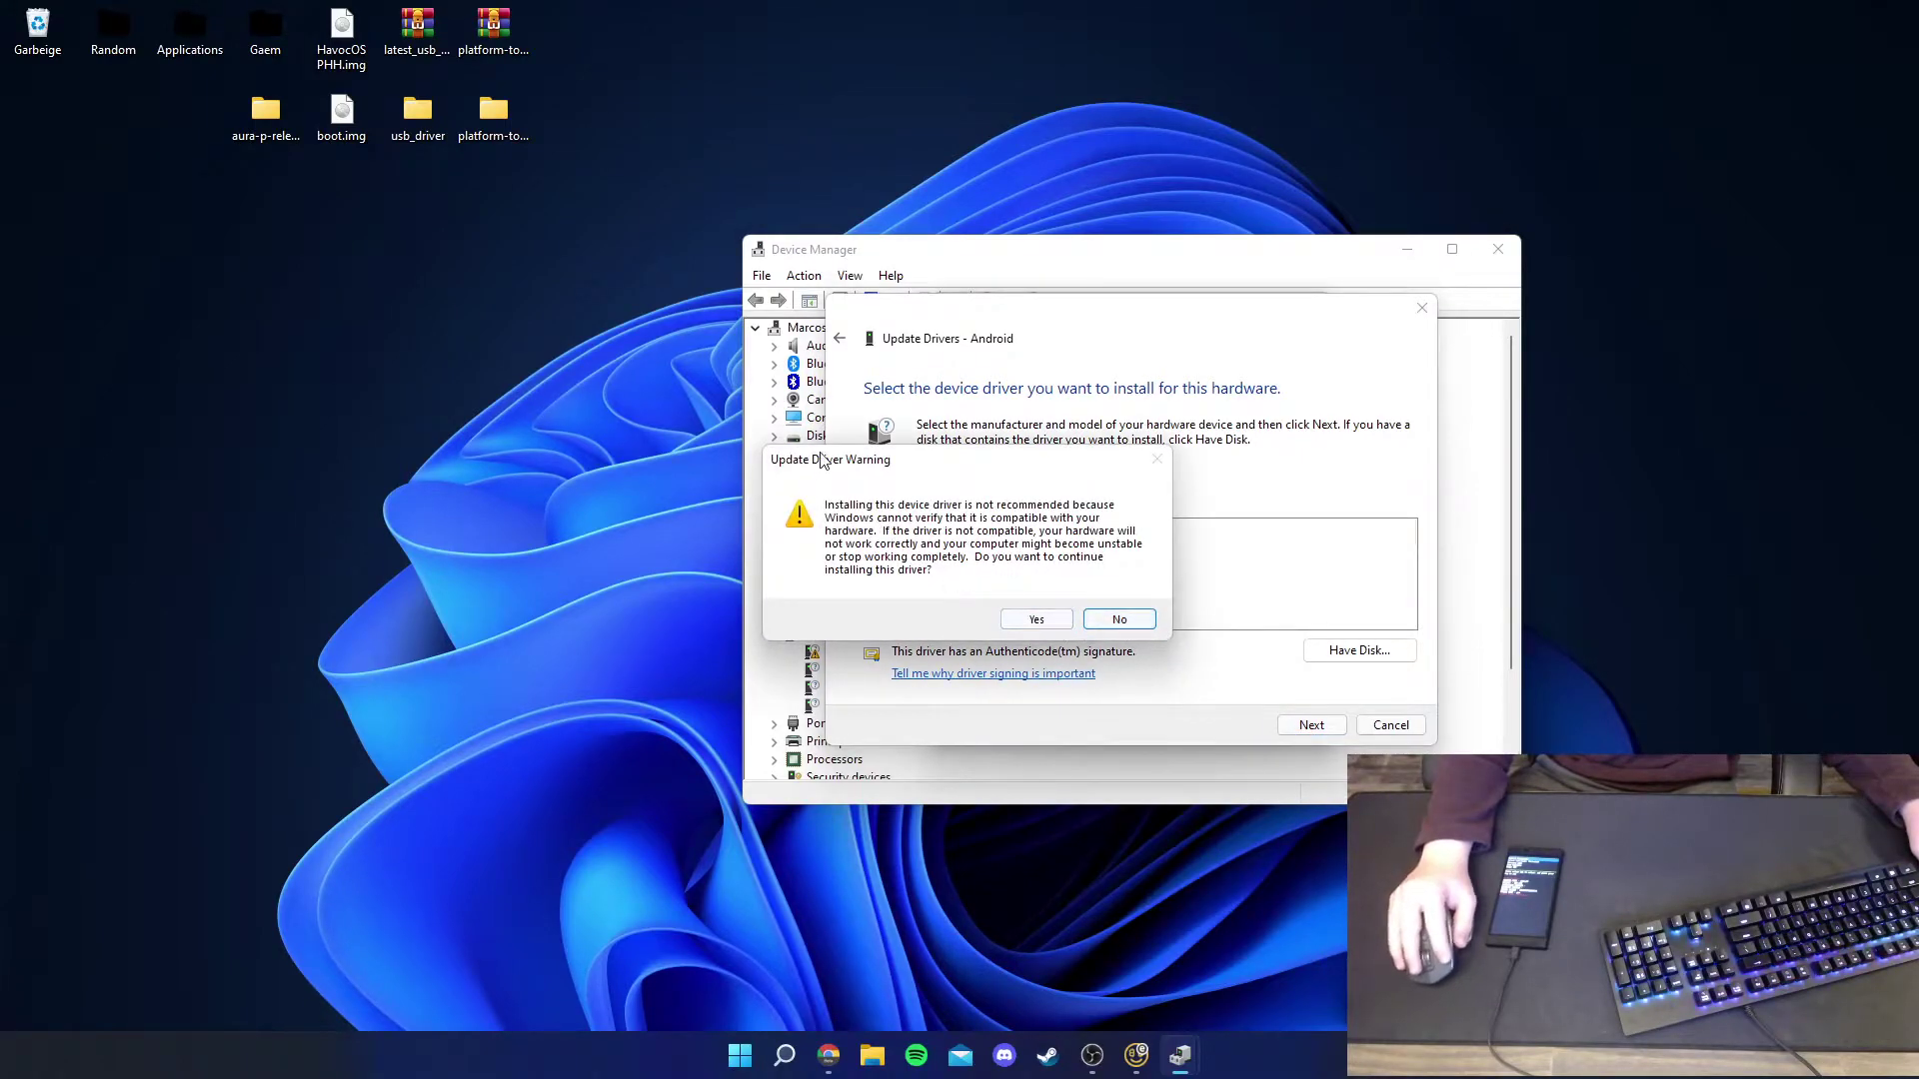
left_click_drag(828, 474, 950, 483)
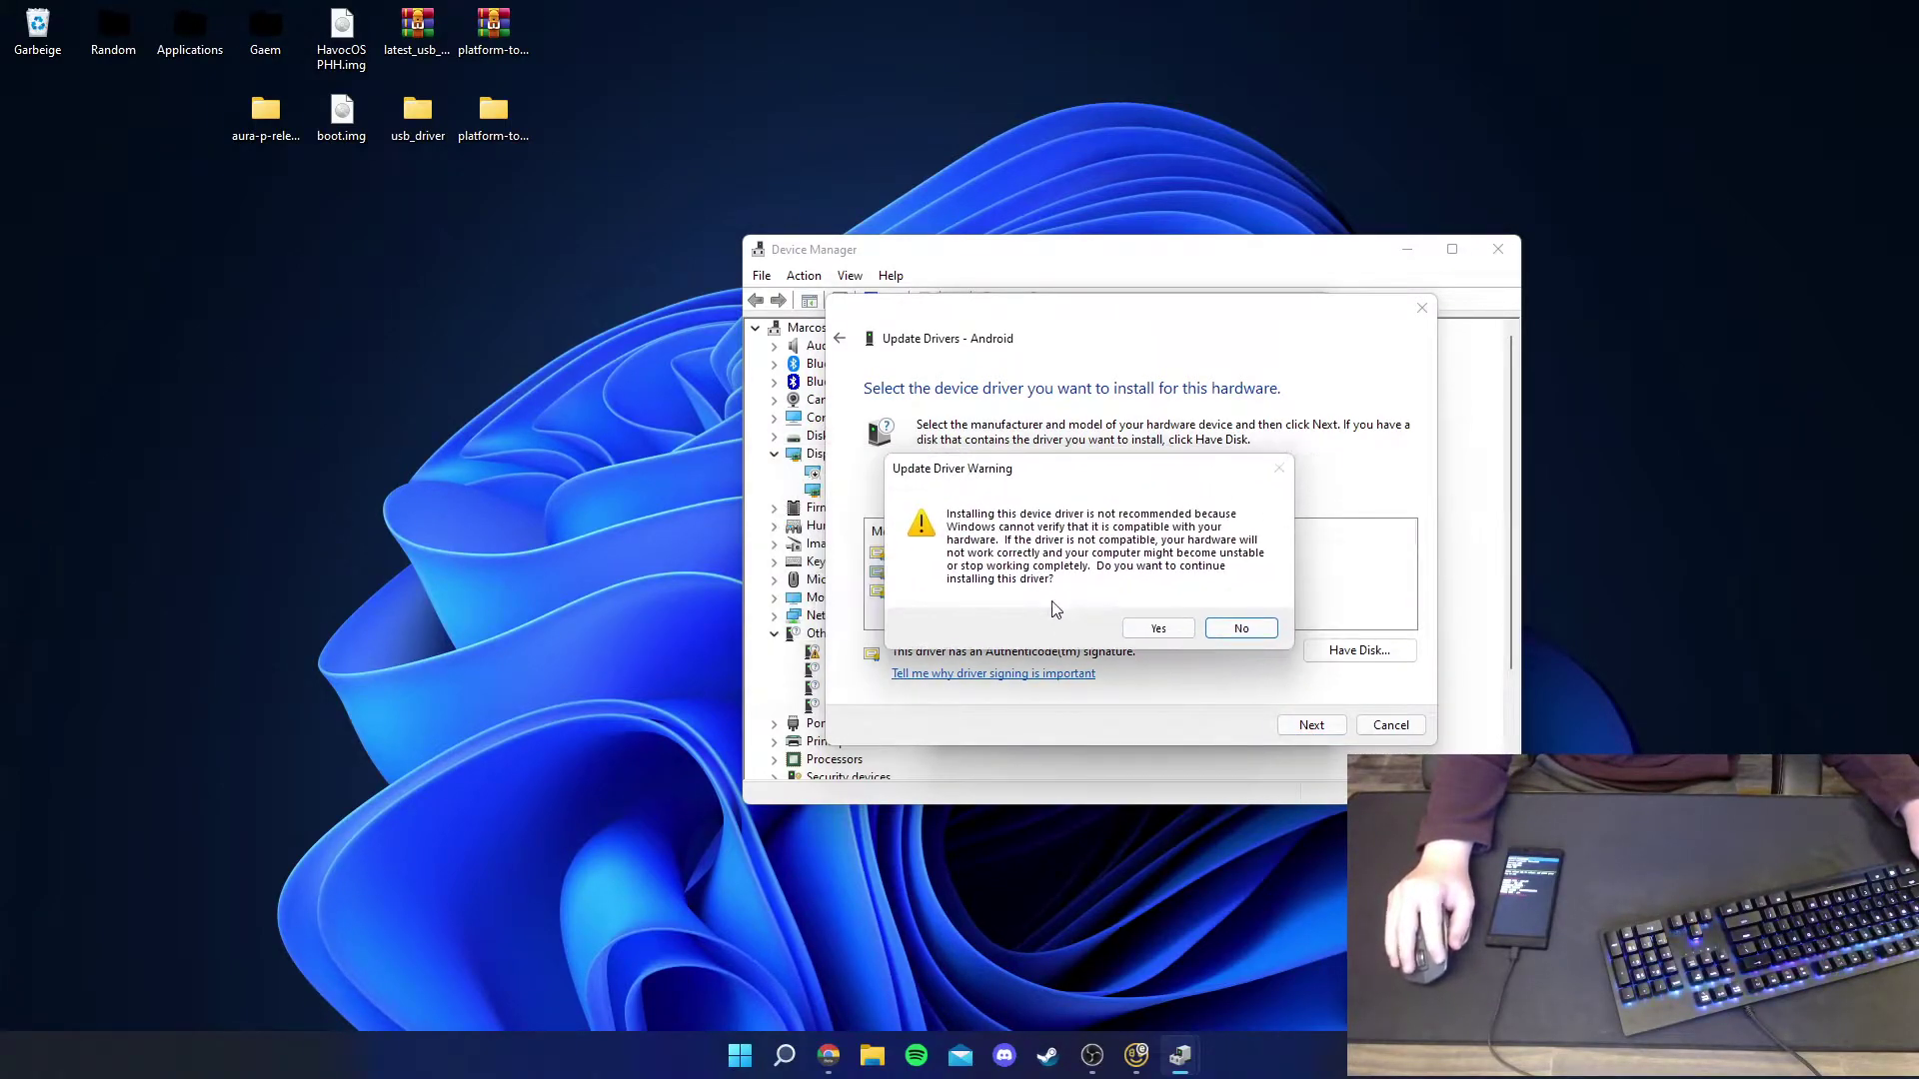
left_click(1162, 630)
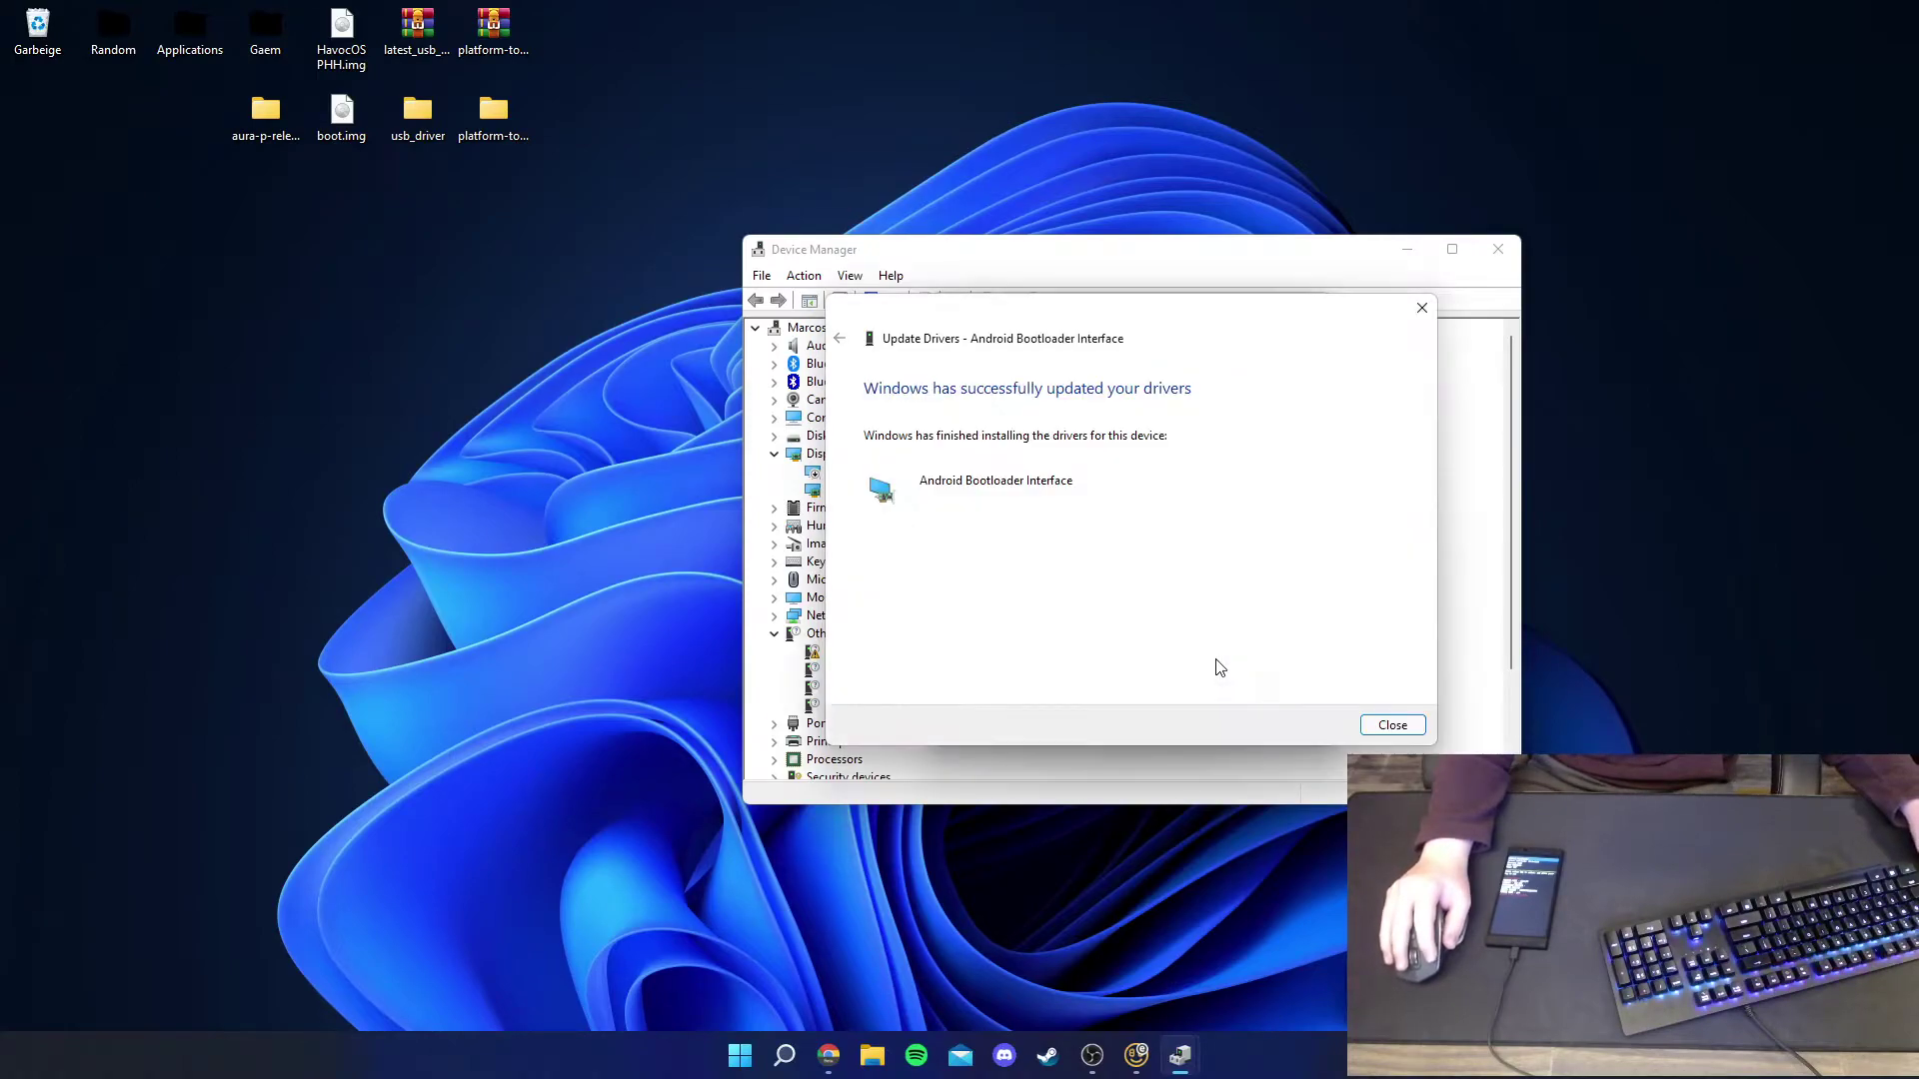
left_click(1377, 725)
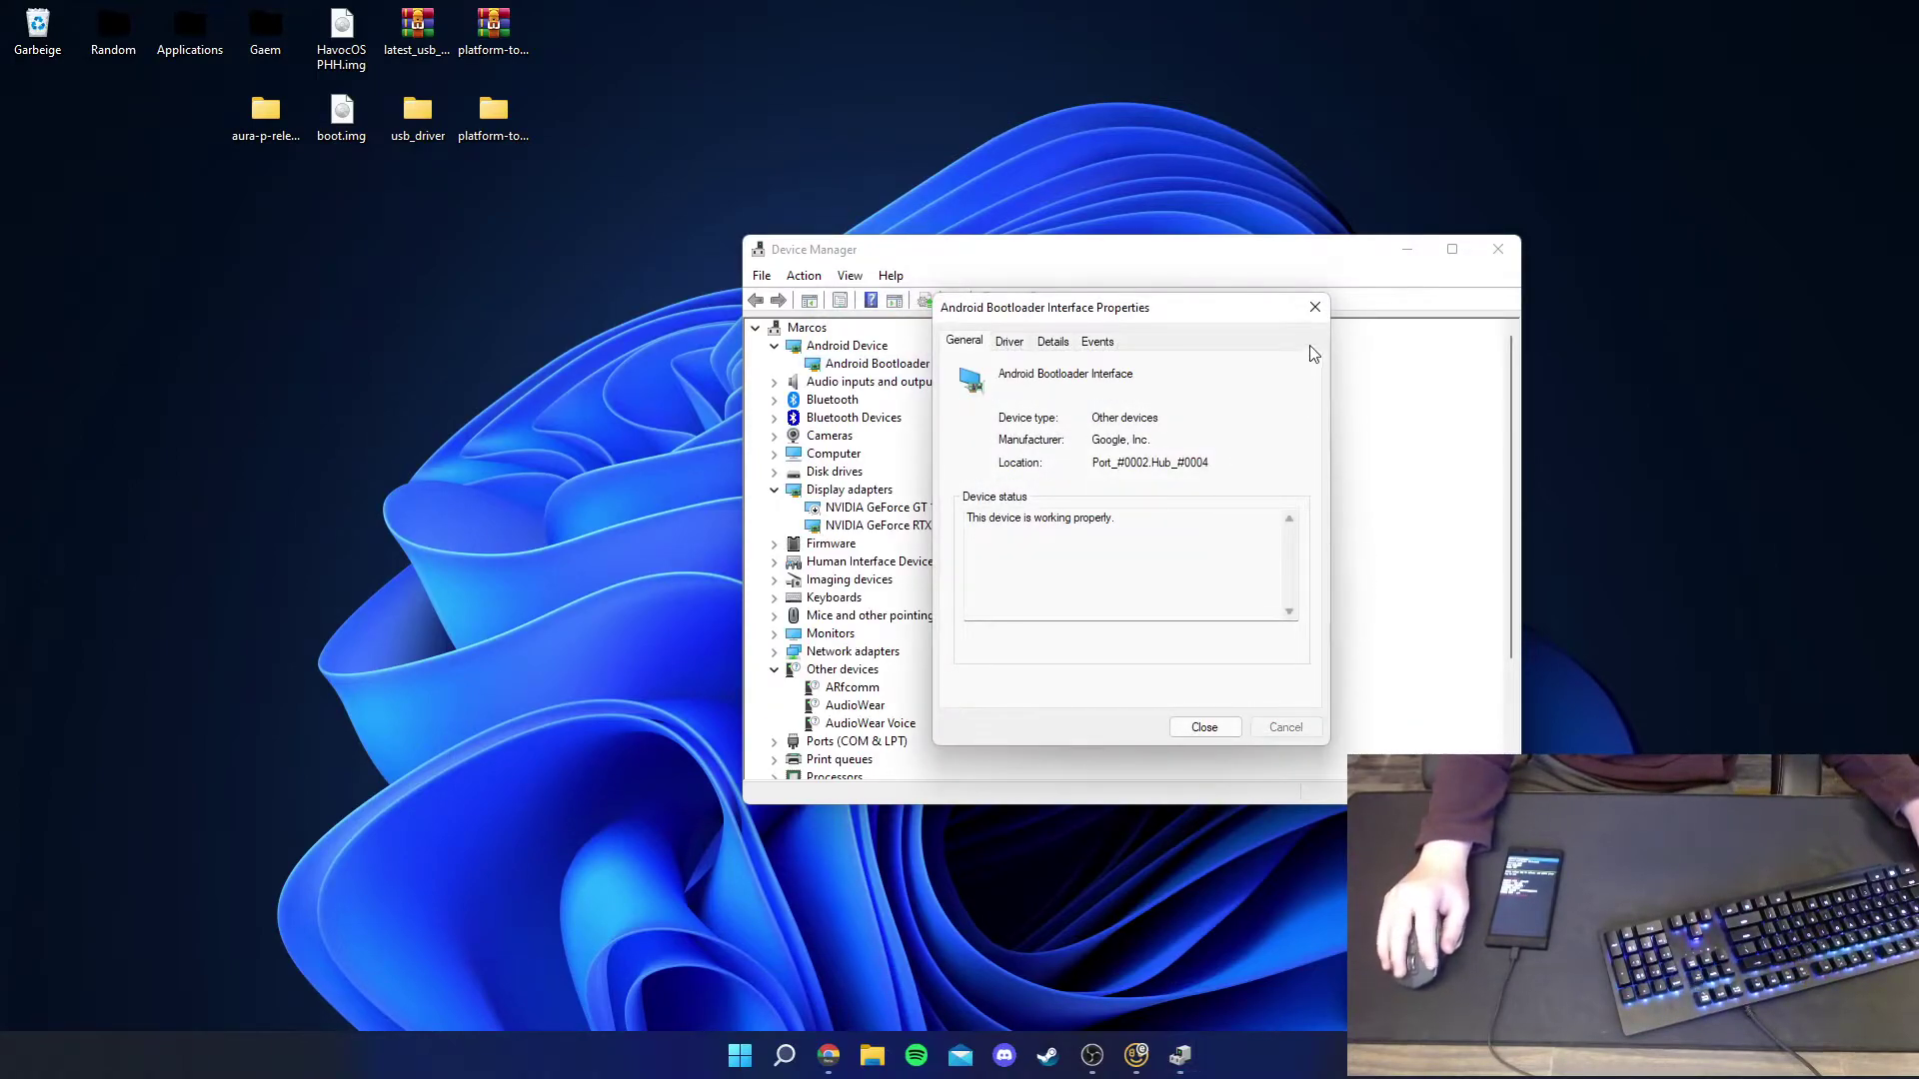
left_click(1315, 307)
left_click(1487, 251)
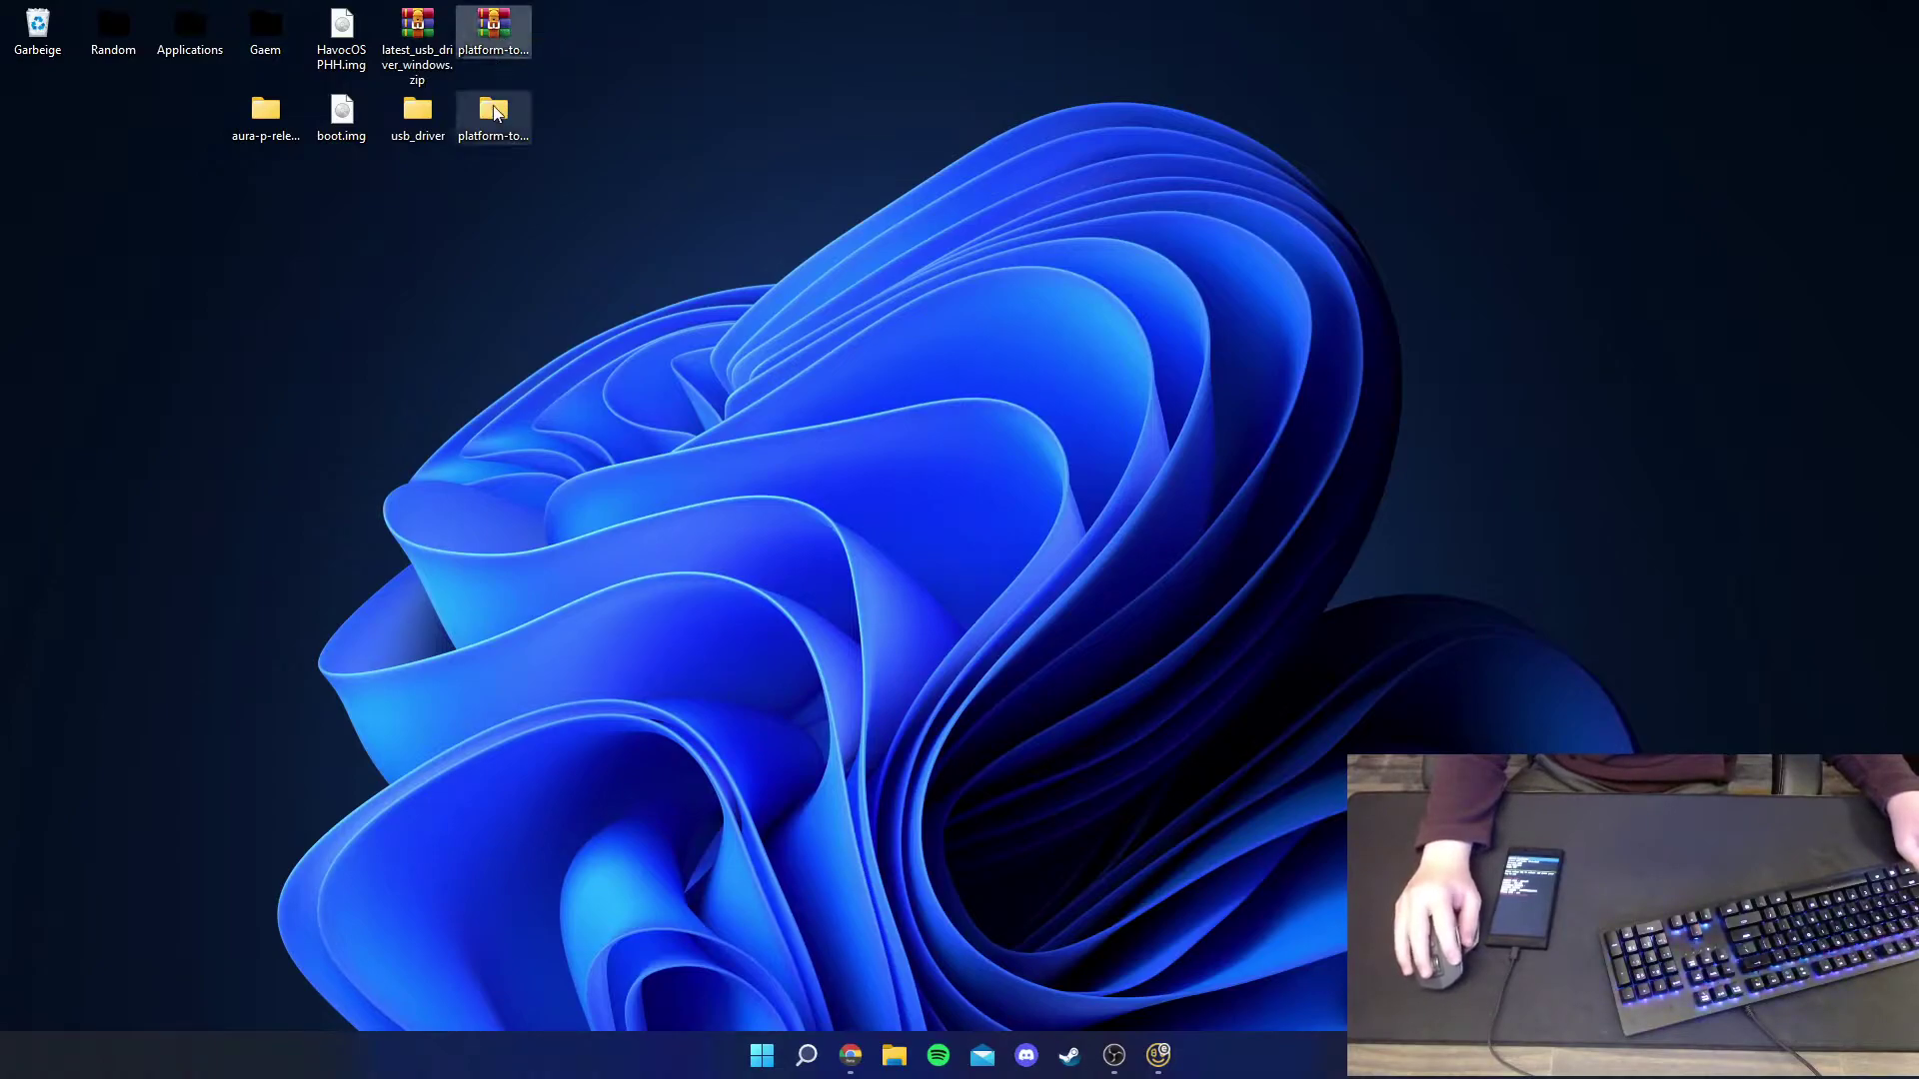
left_click_drag(528, 126, 755, 297)
left_click_drag(593, 221, 514, 143)
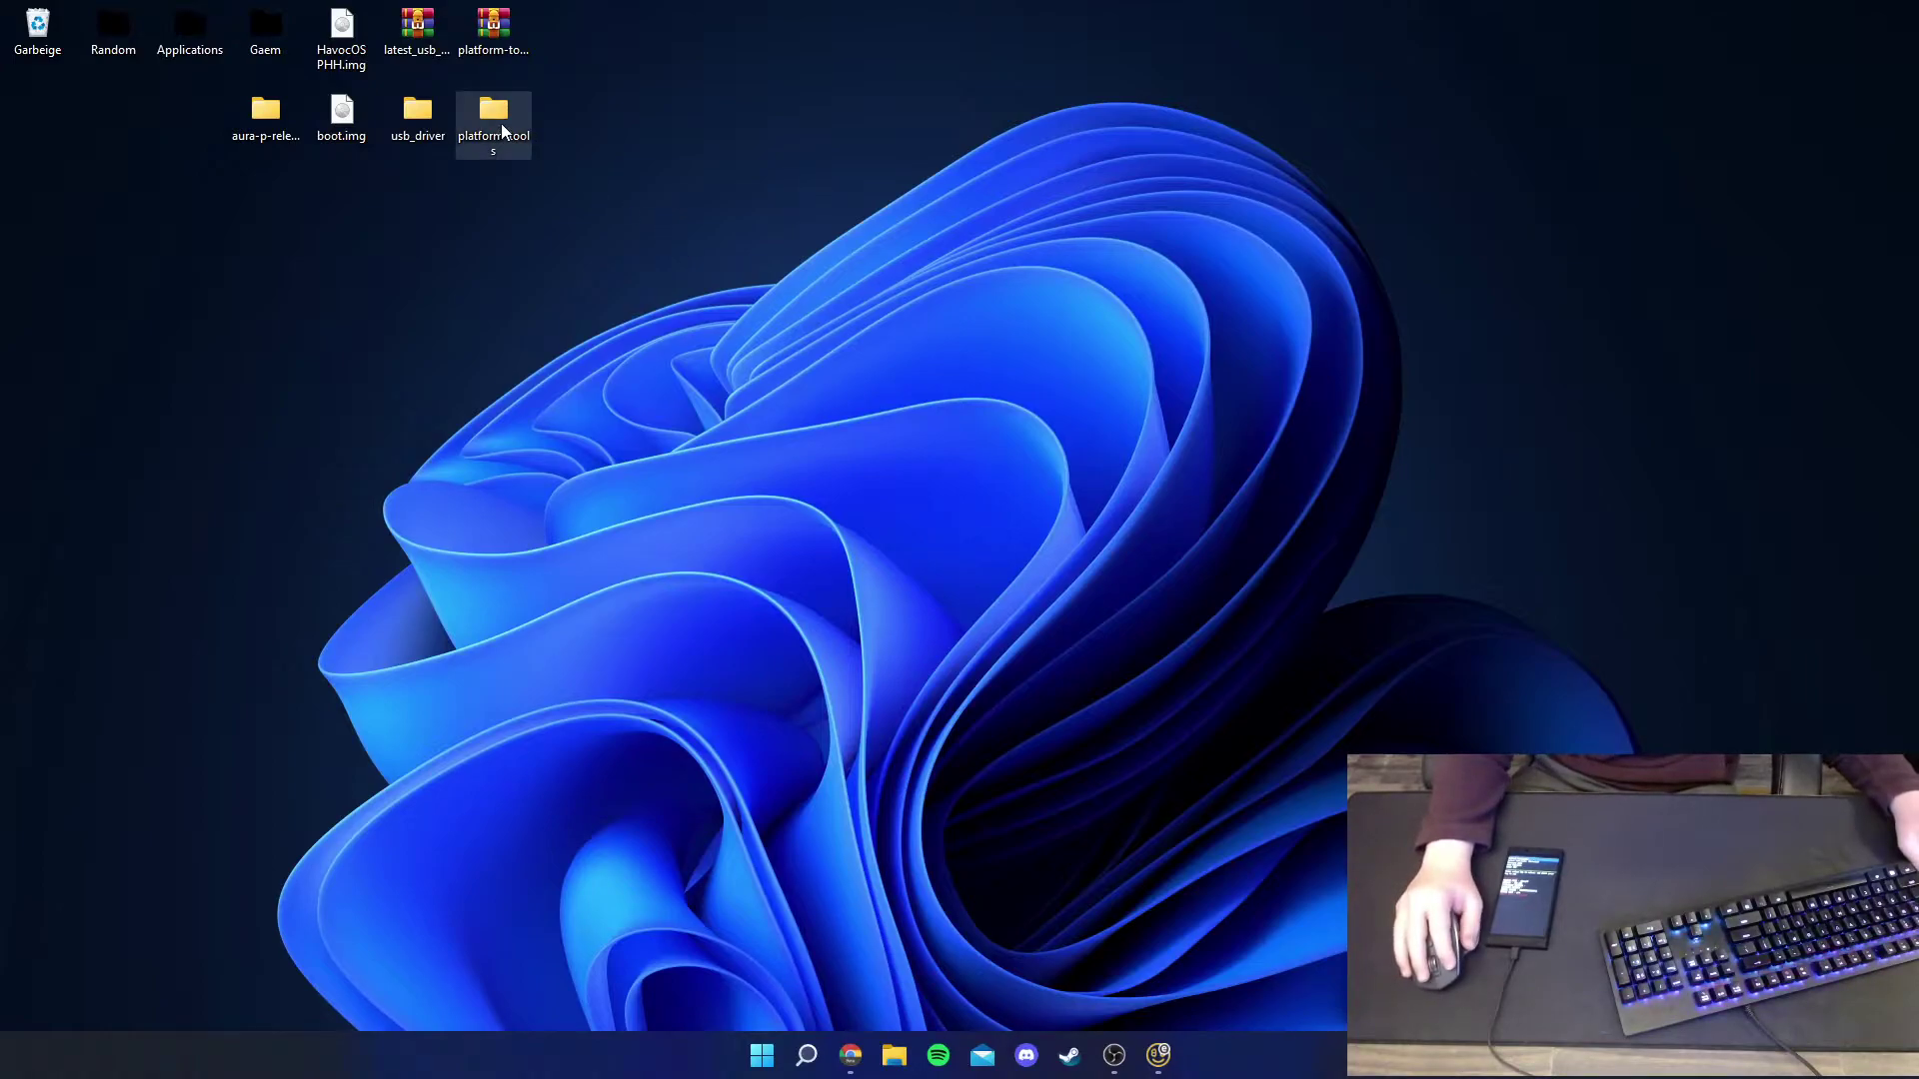
mouse_move(497, 140)
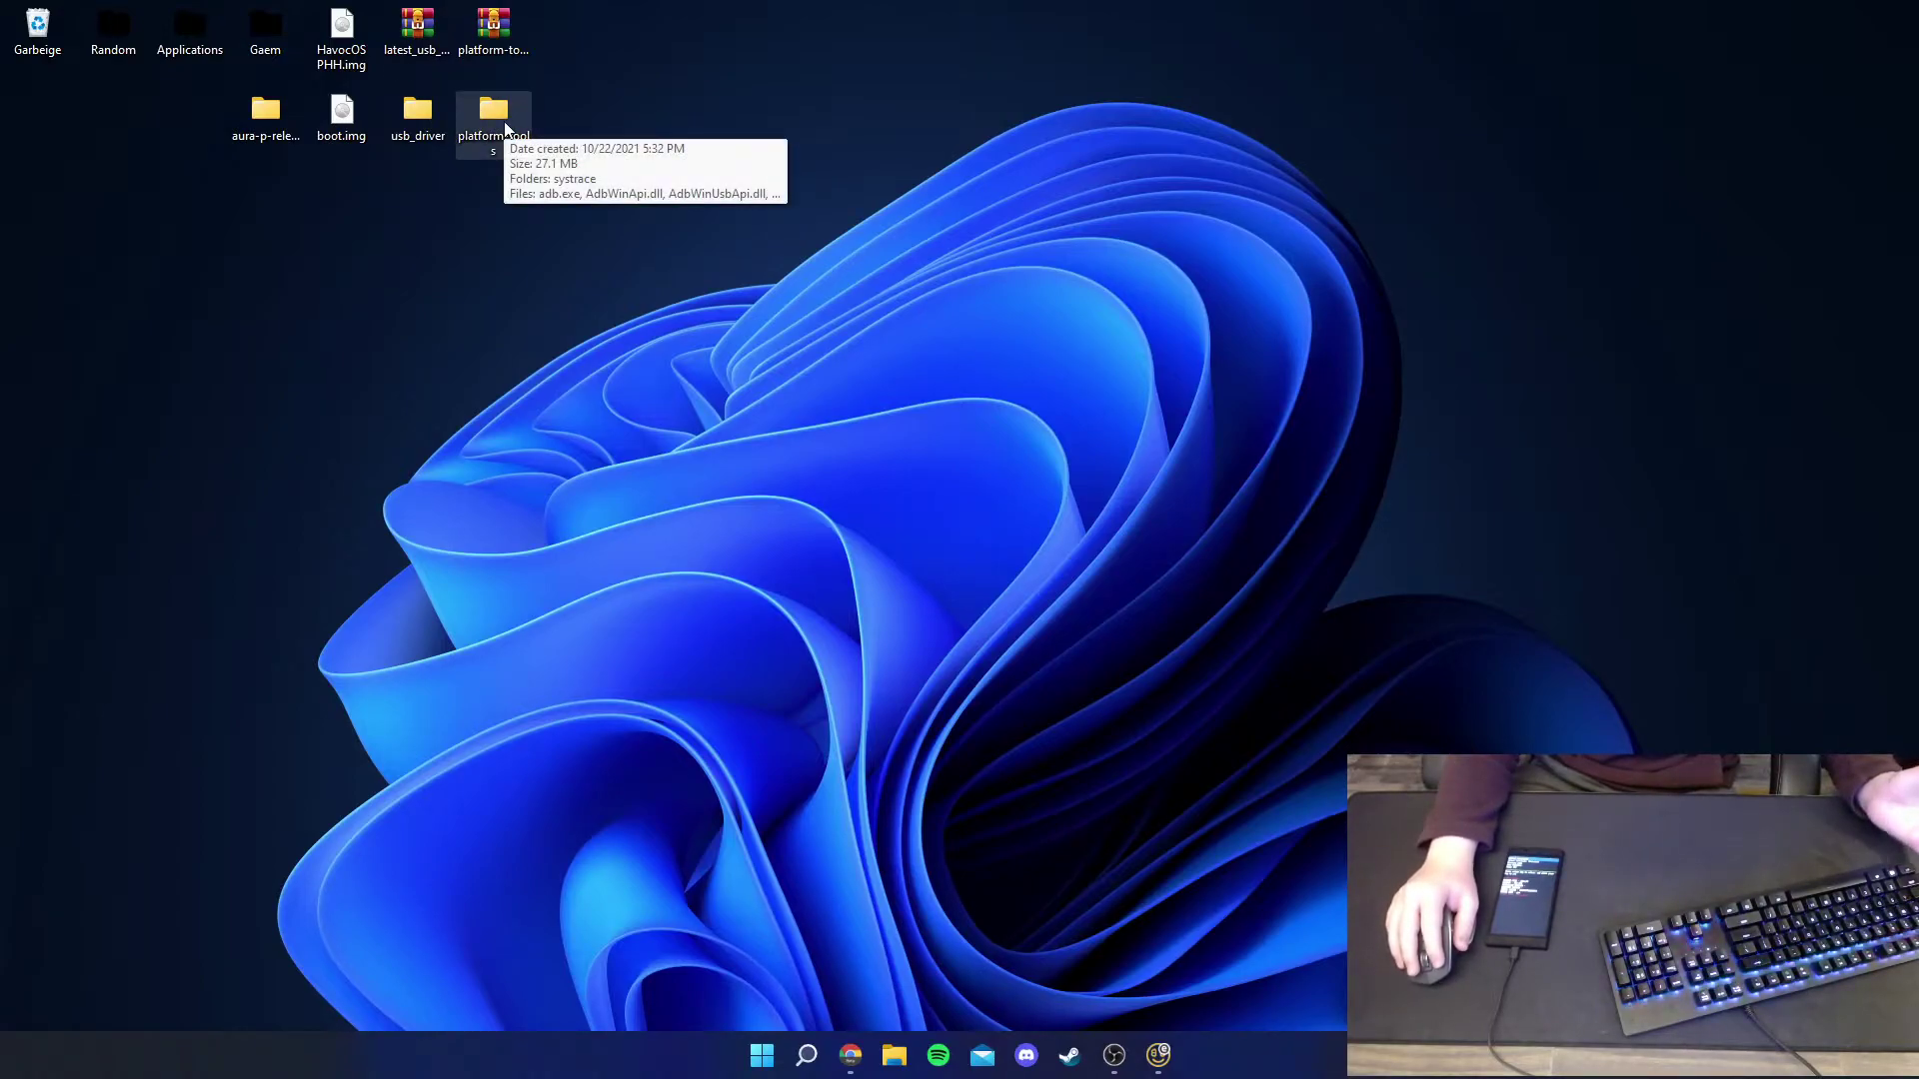
- Search 'env' to open the system environment variables settings and centre System Properties
key("super")
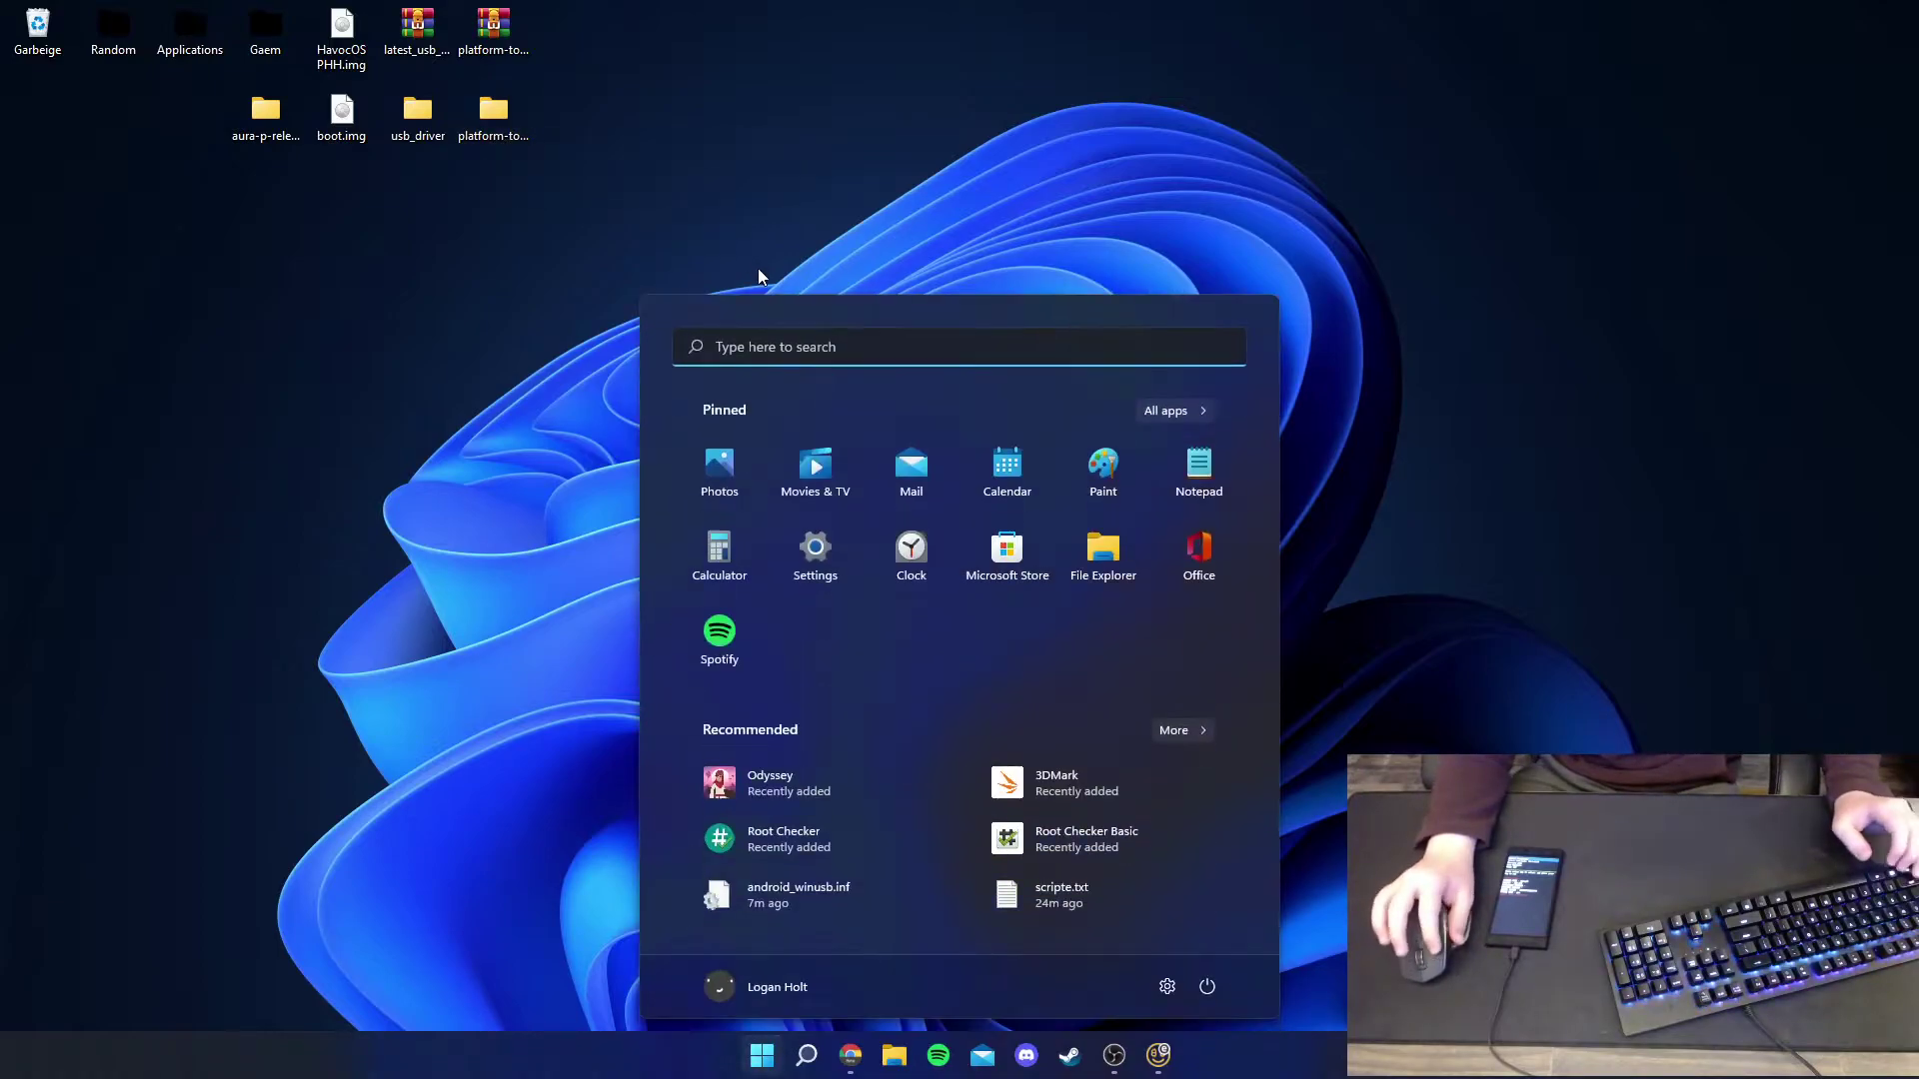
key("super")
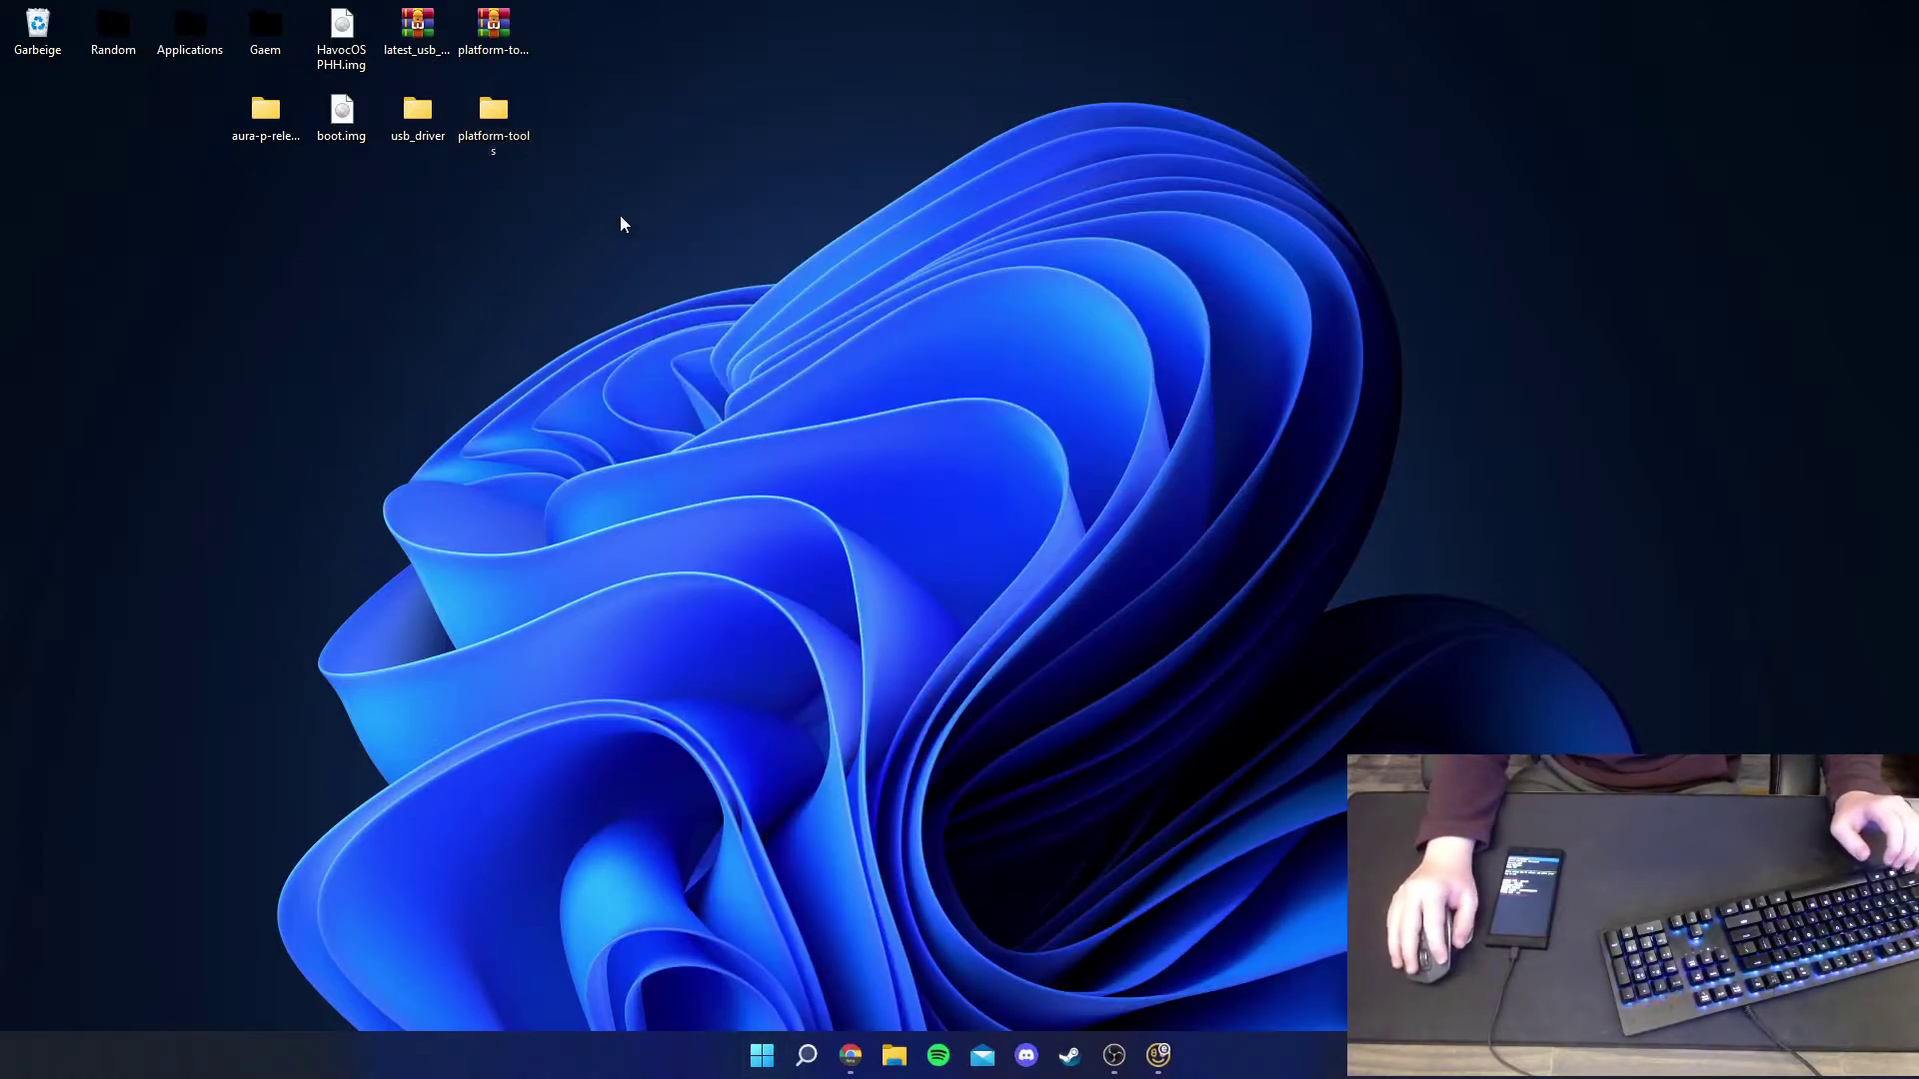
key("super")
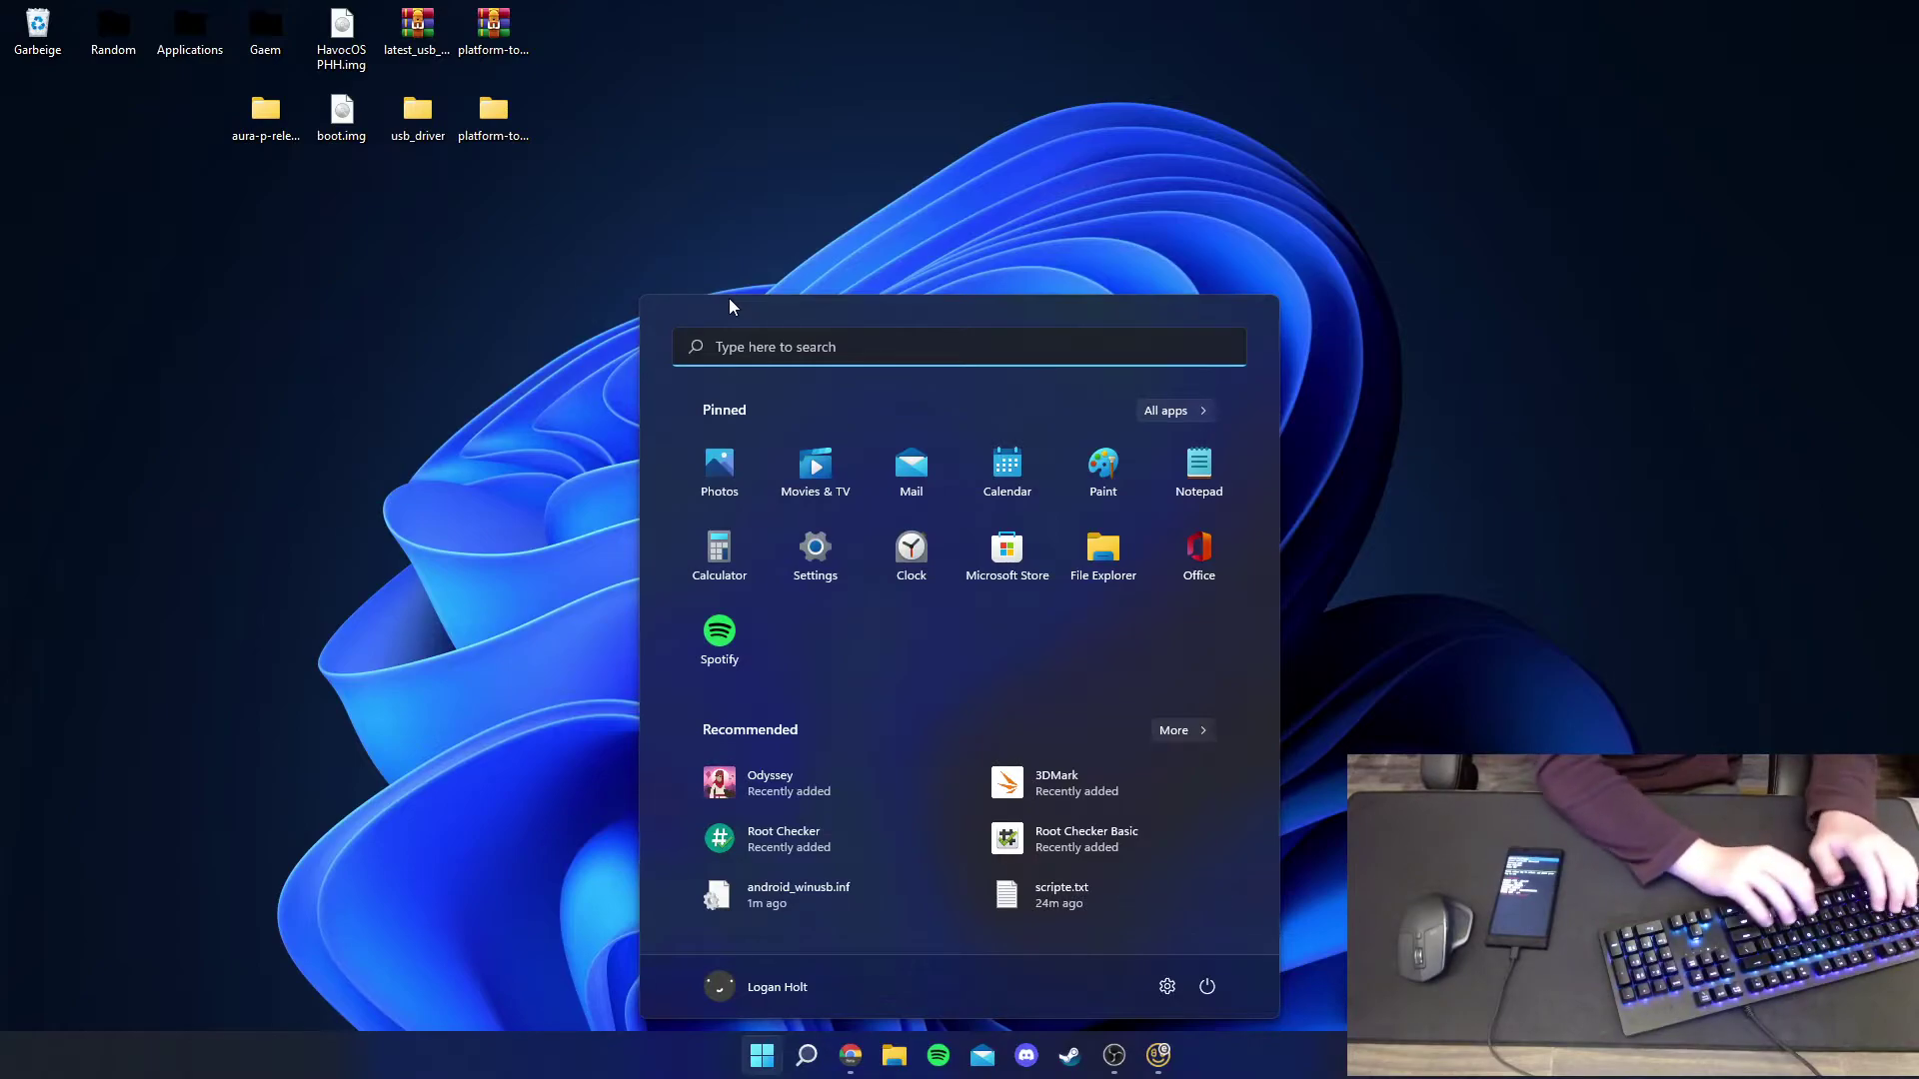
type("envi")
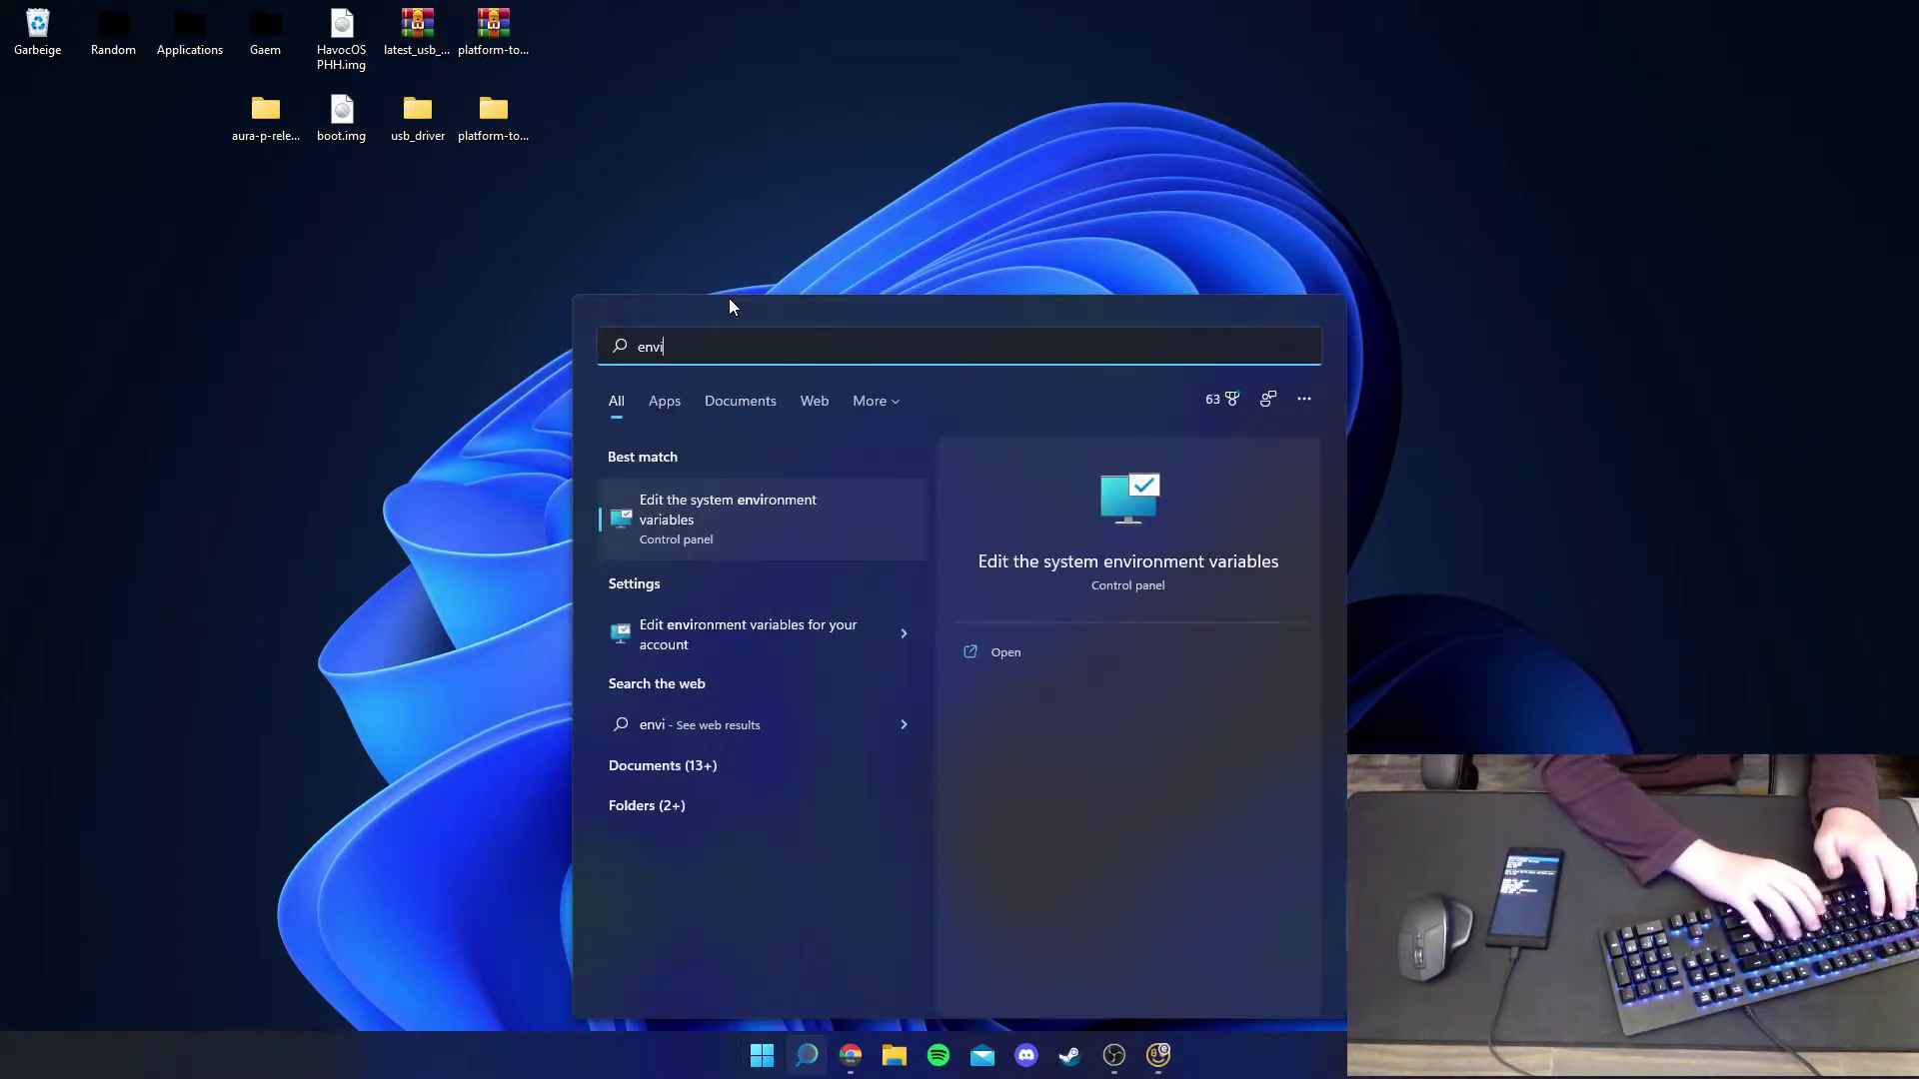
key("Return")
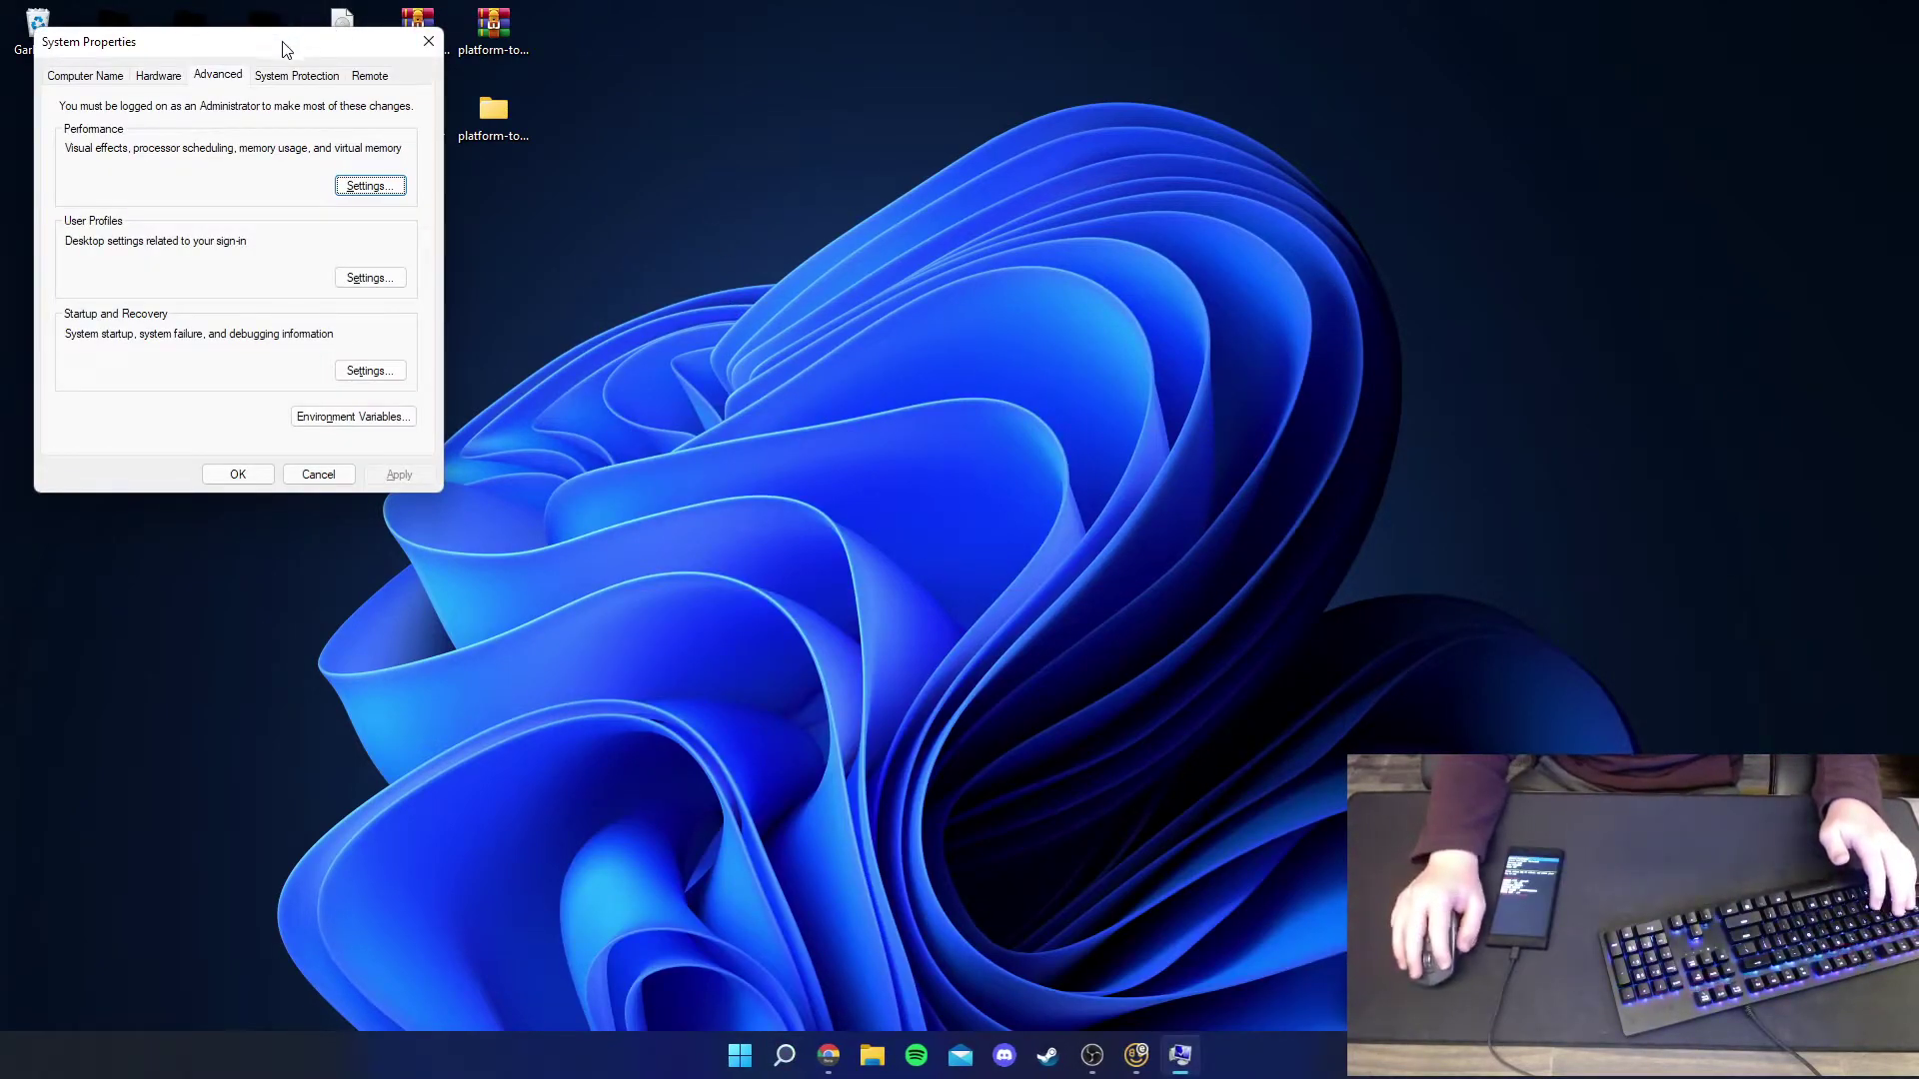
left_click_drag(284, 46, 963, 285)
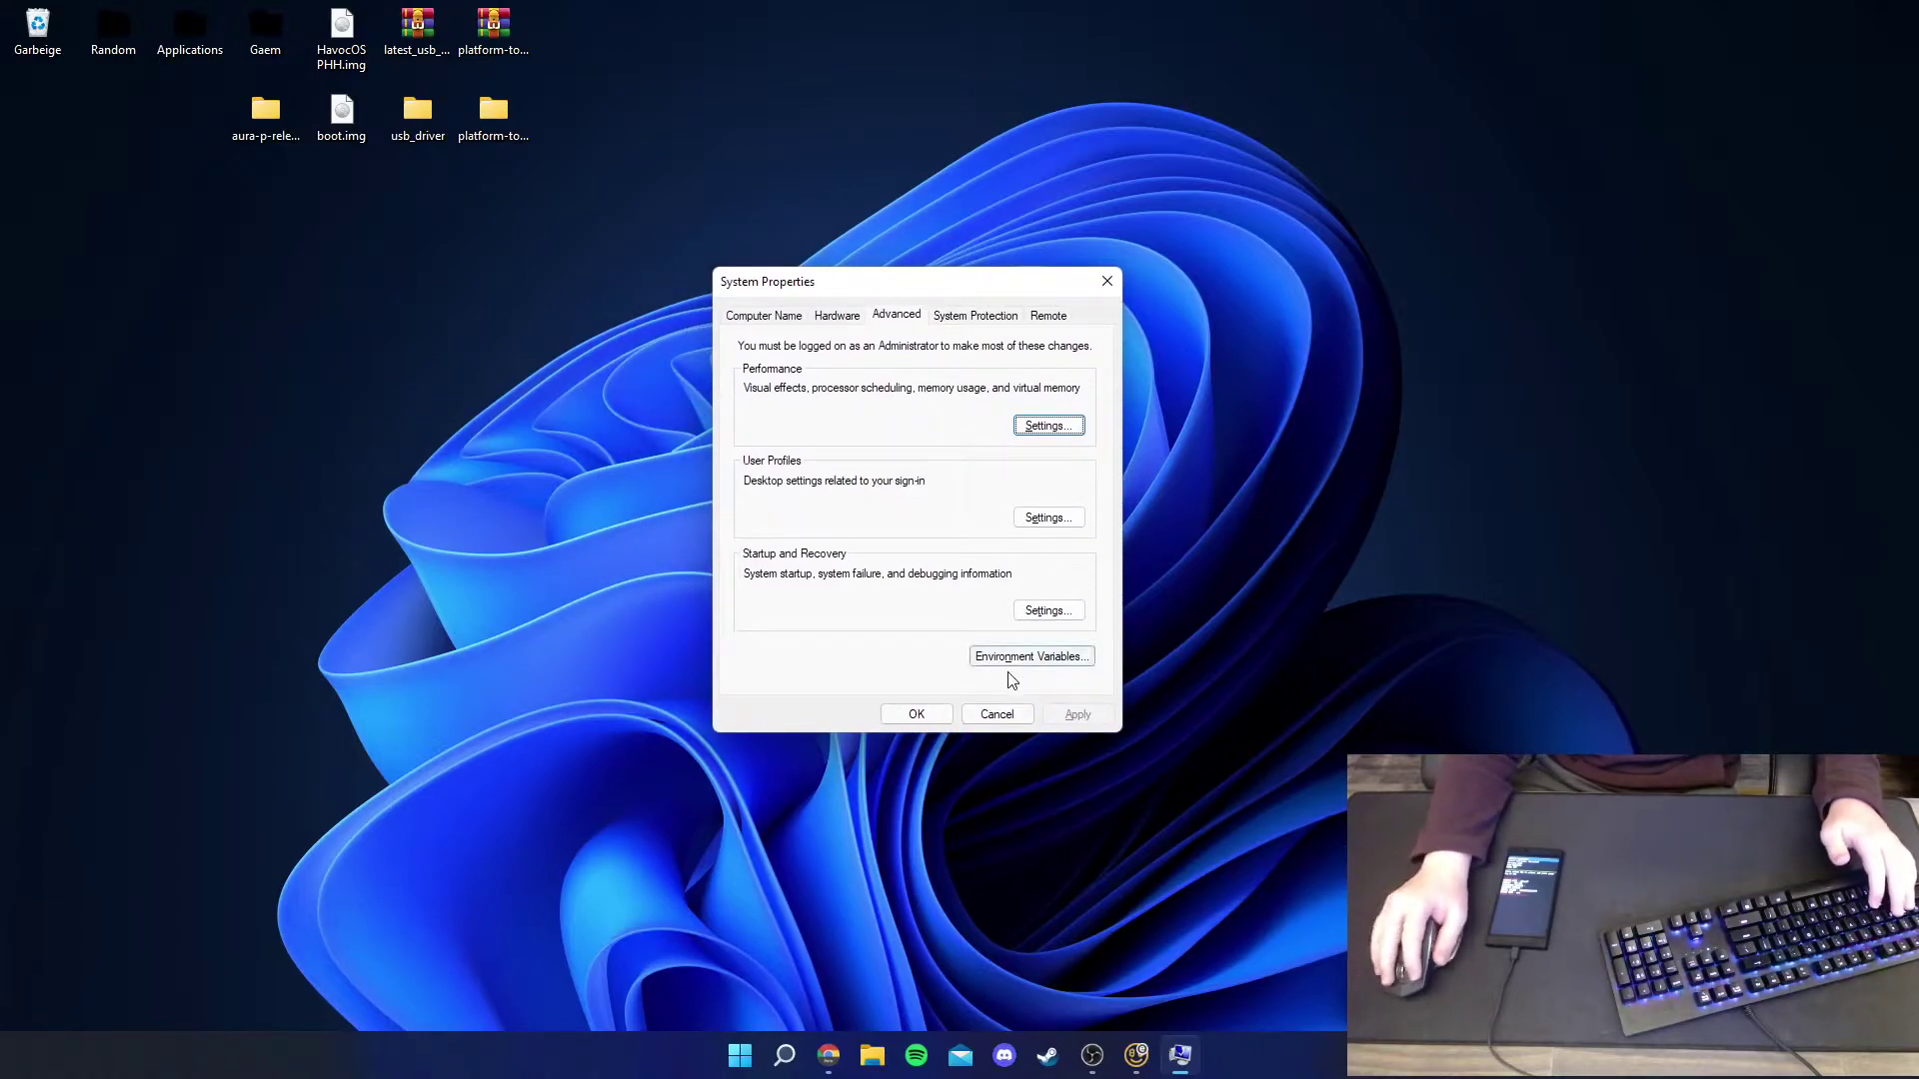
- Add Desktop\platform-tools as a new system Path entry and save the environment variables
left_click(1062, 662)
scroll(769, 681, "down", 1)
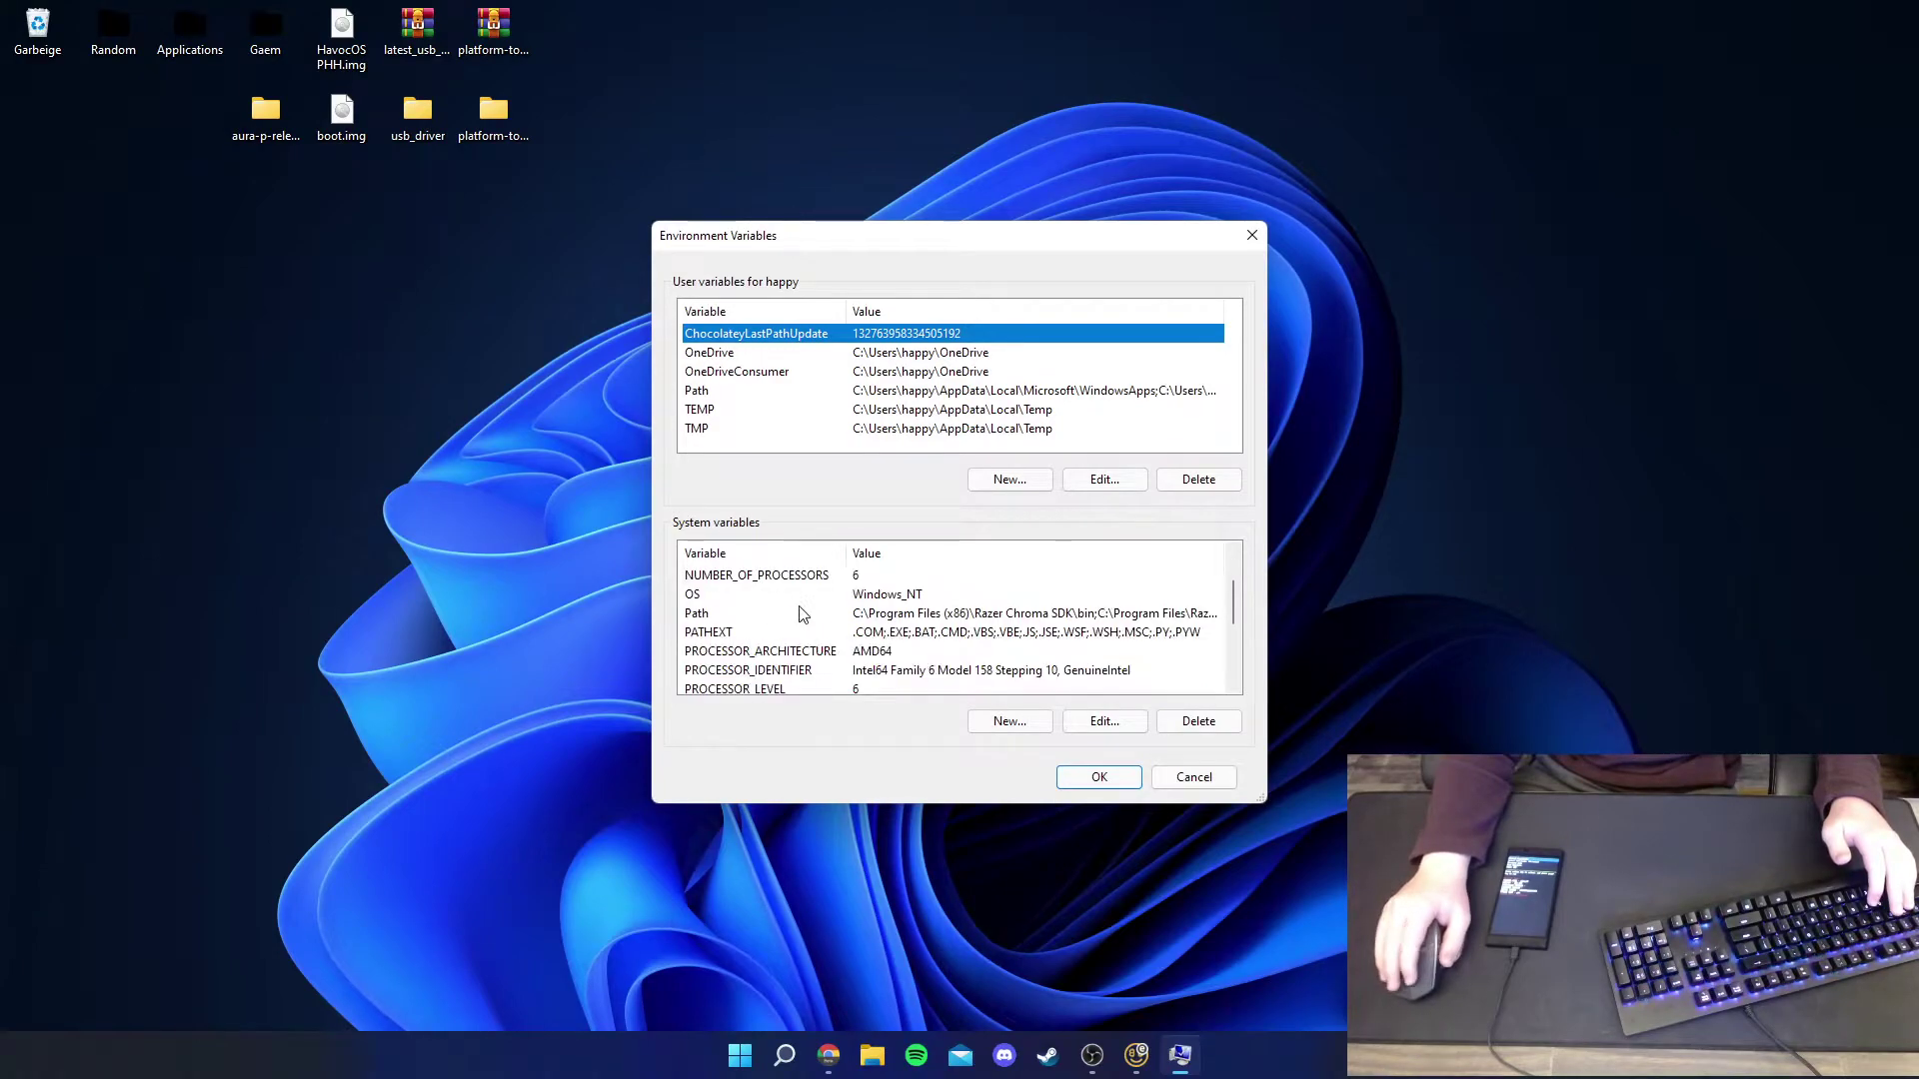
double_click(696, 614)
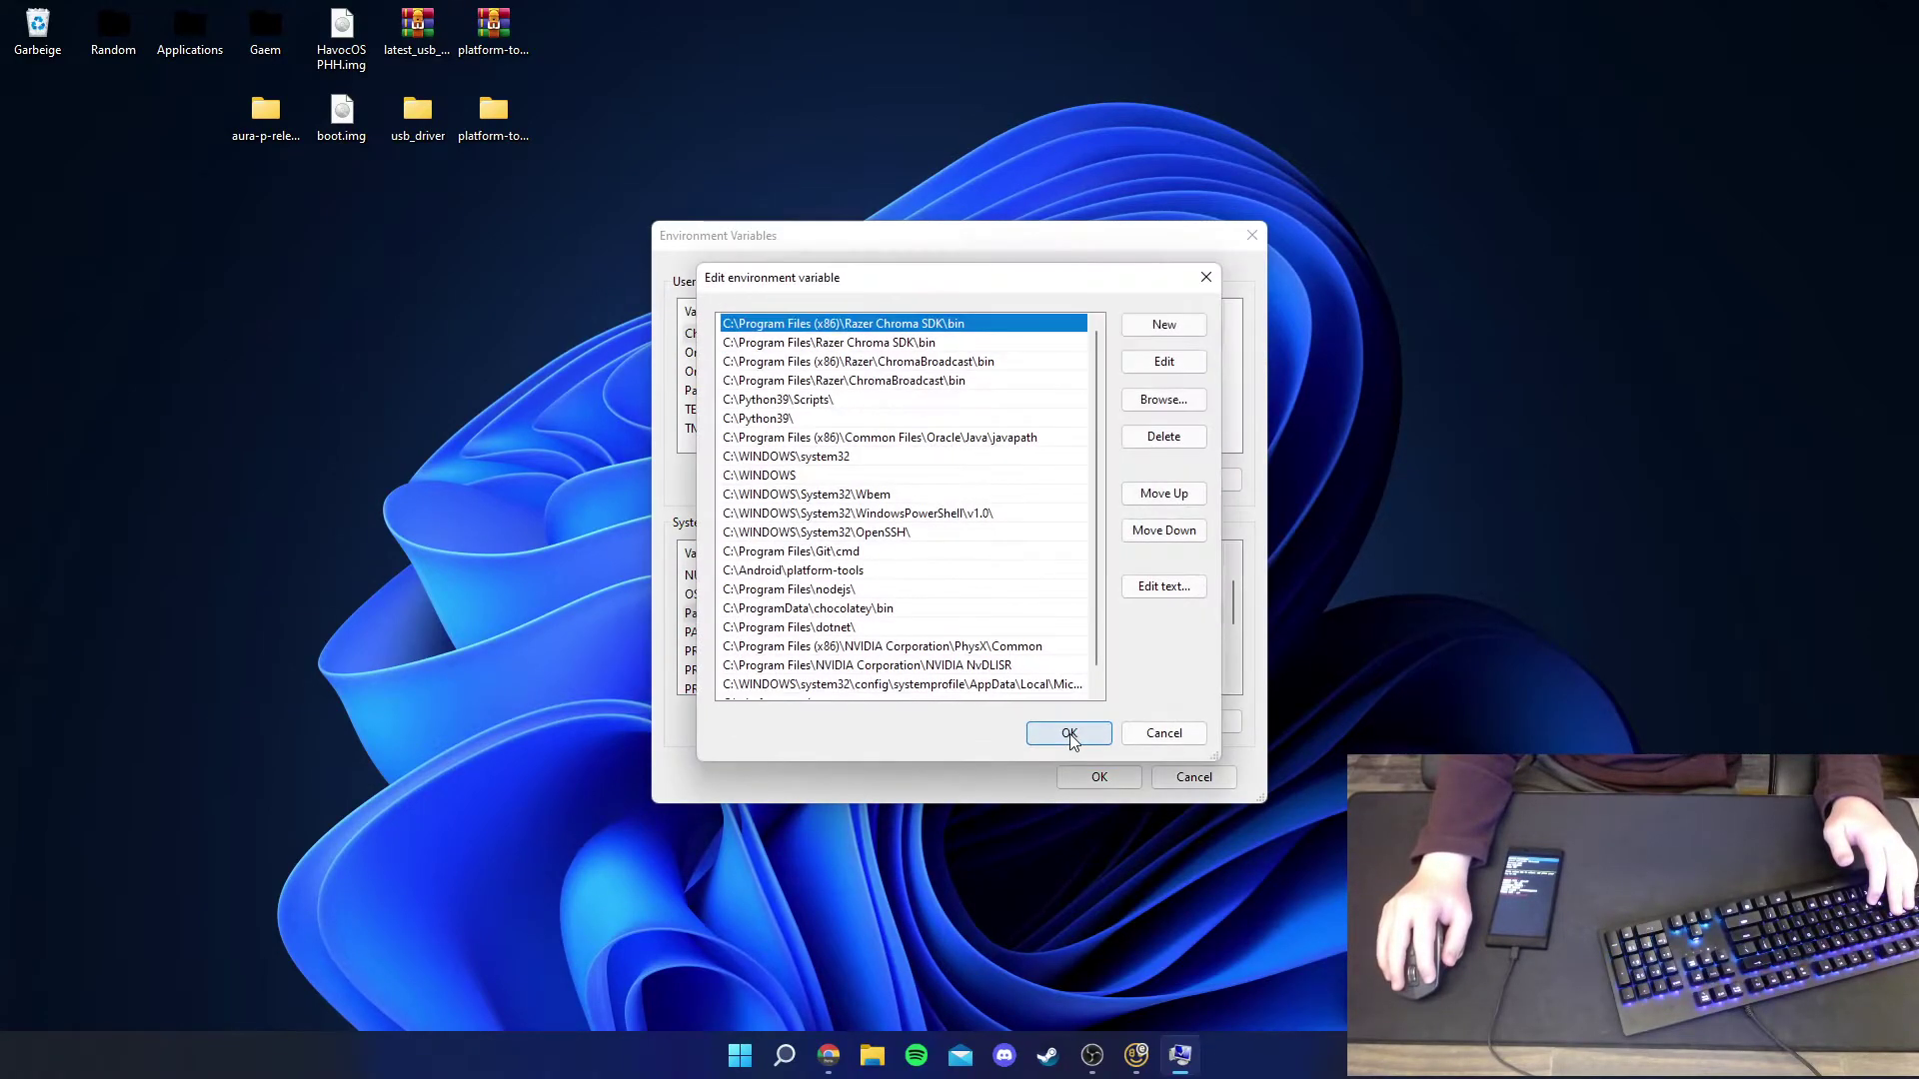
left_click(1161, 322)
left_click(1163, 399)
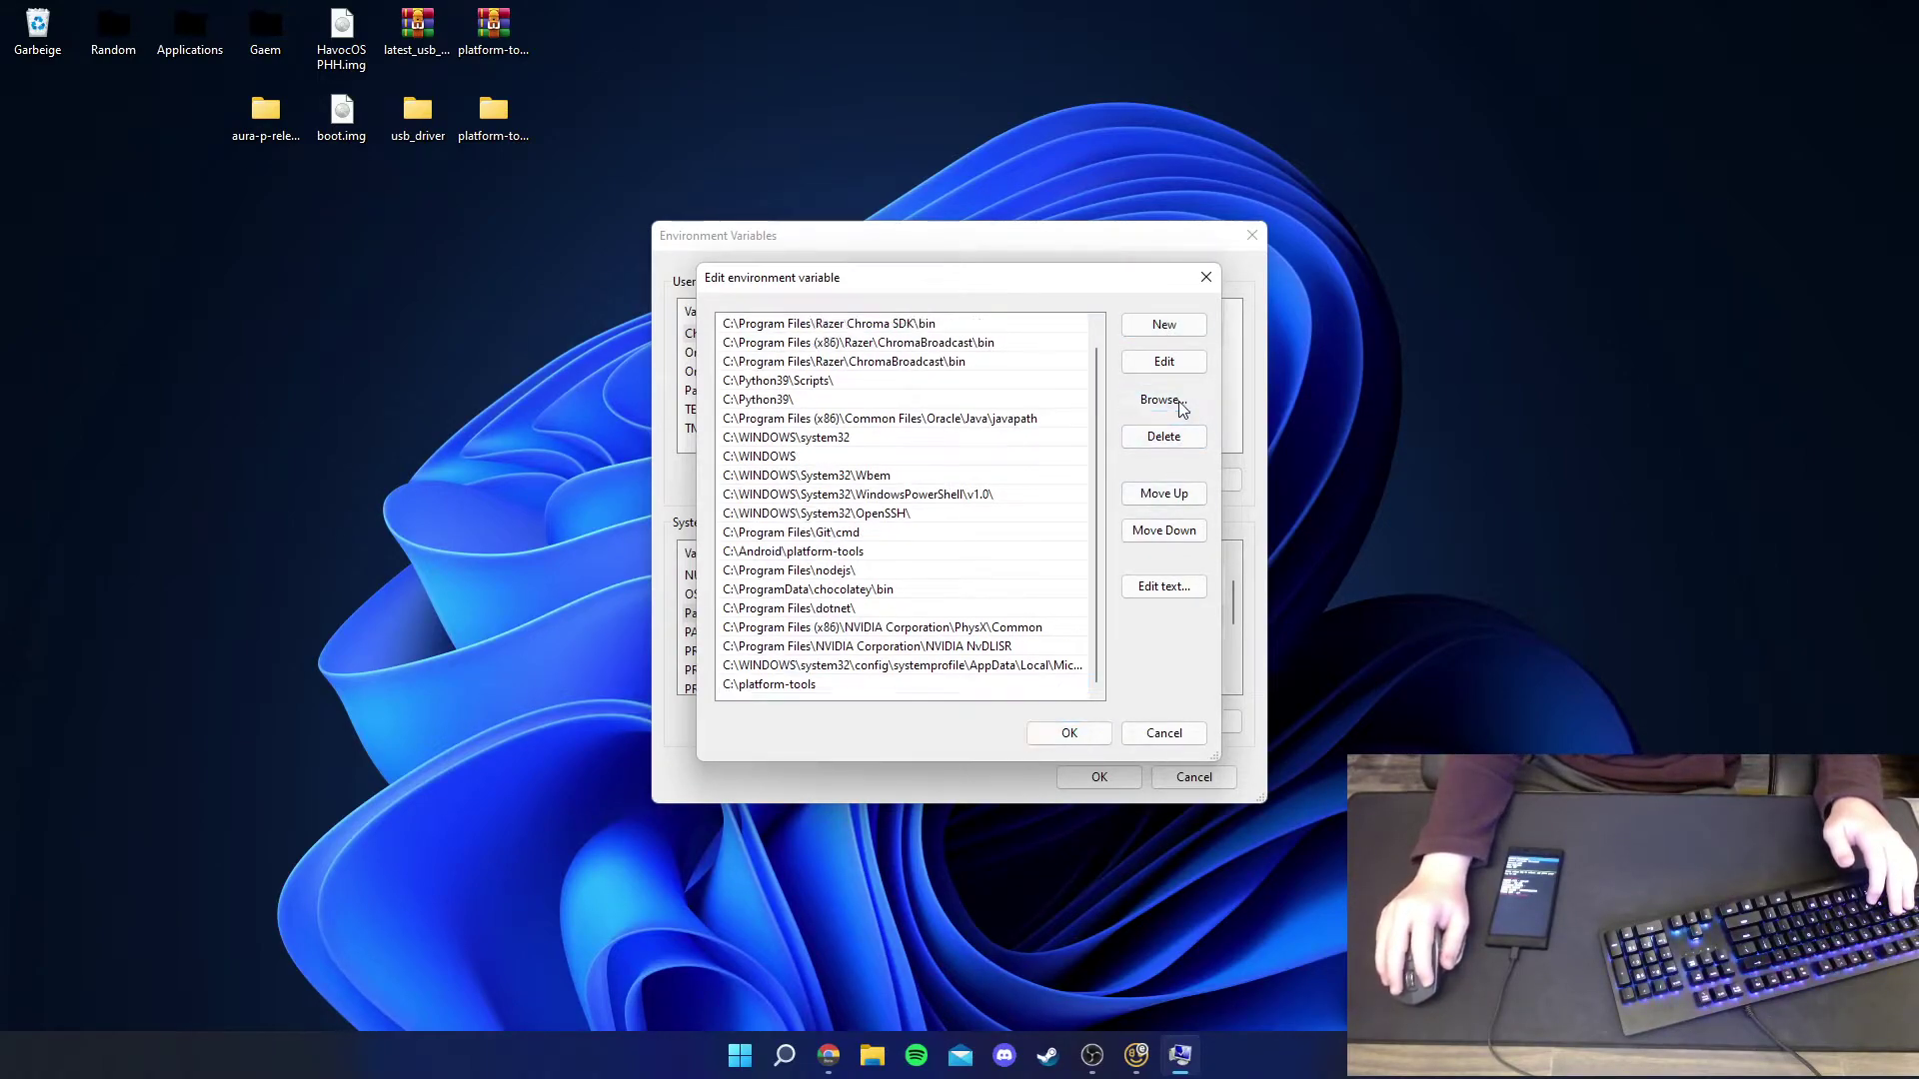
left_click(824, 491)
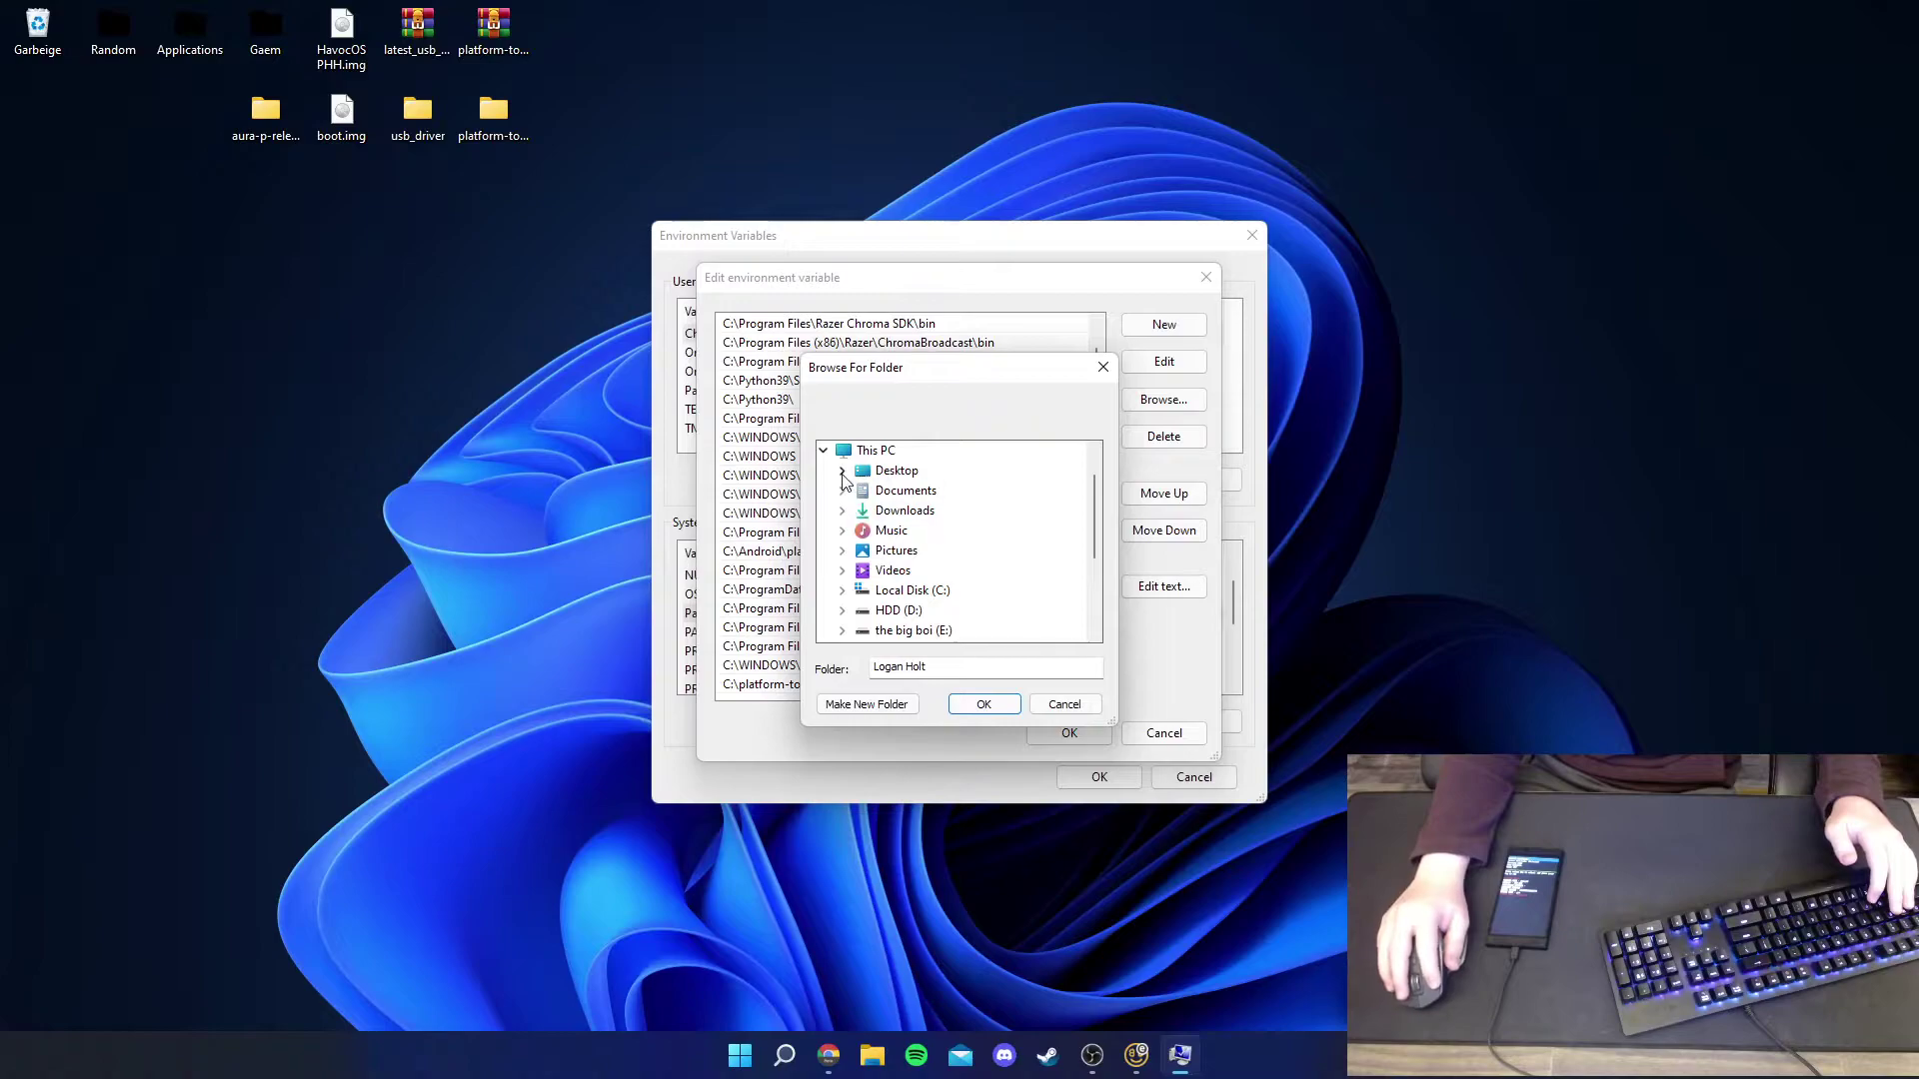
left_click(841, 470)
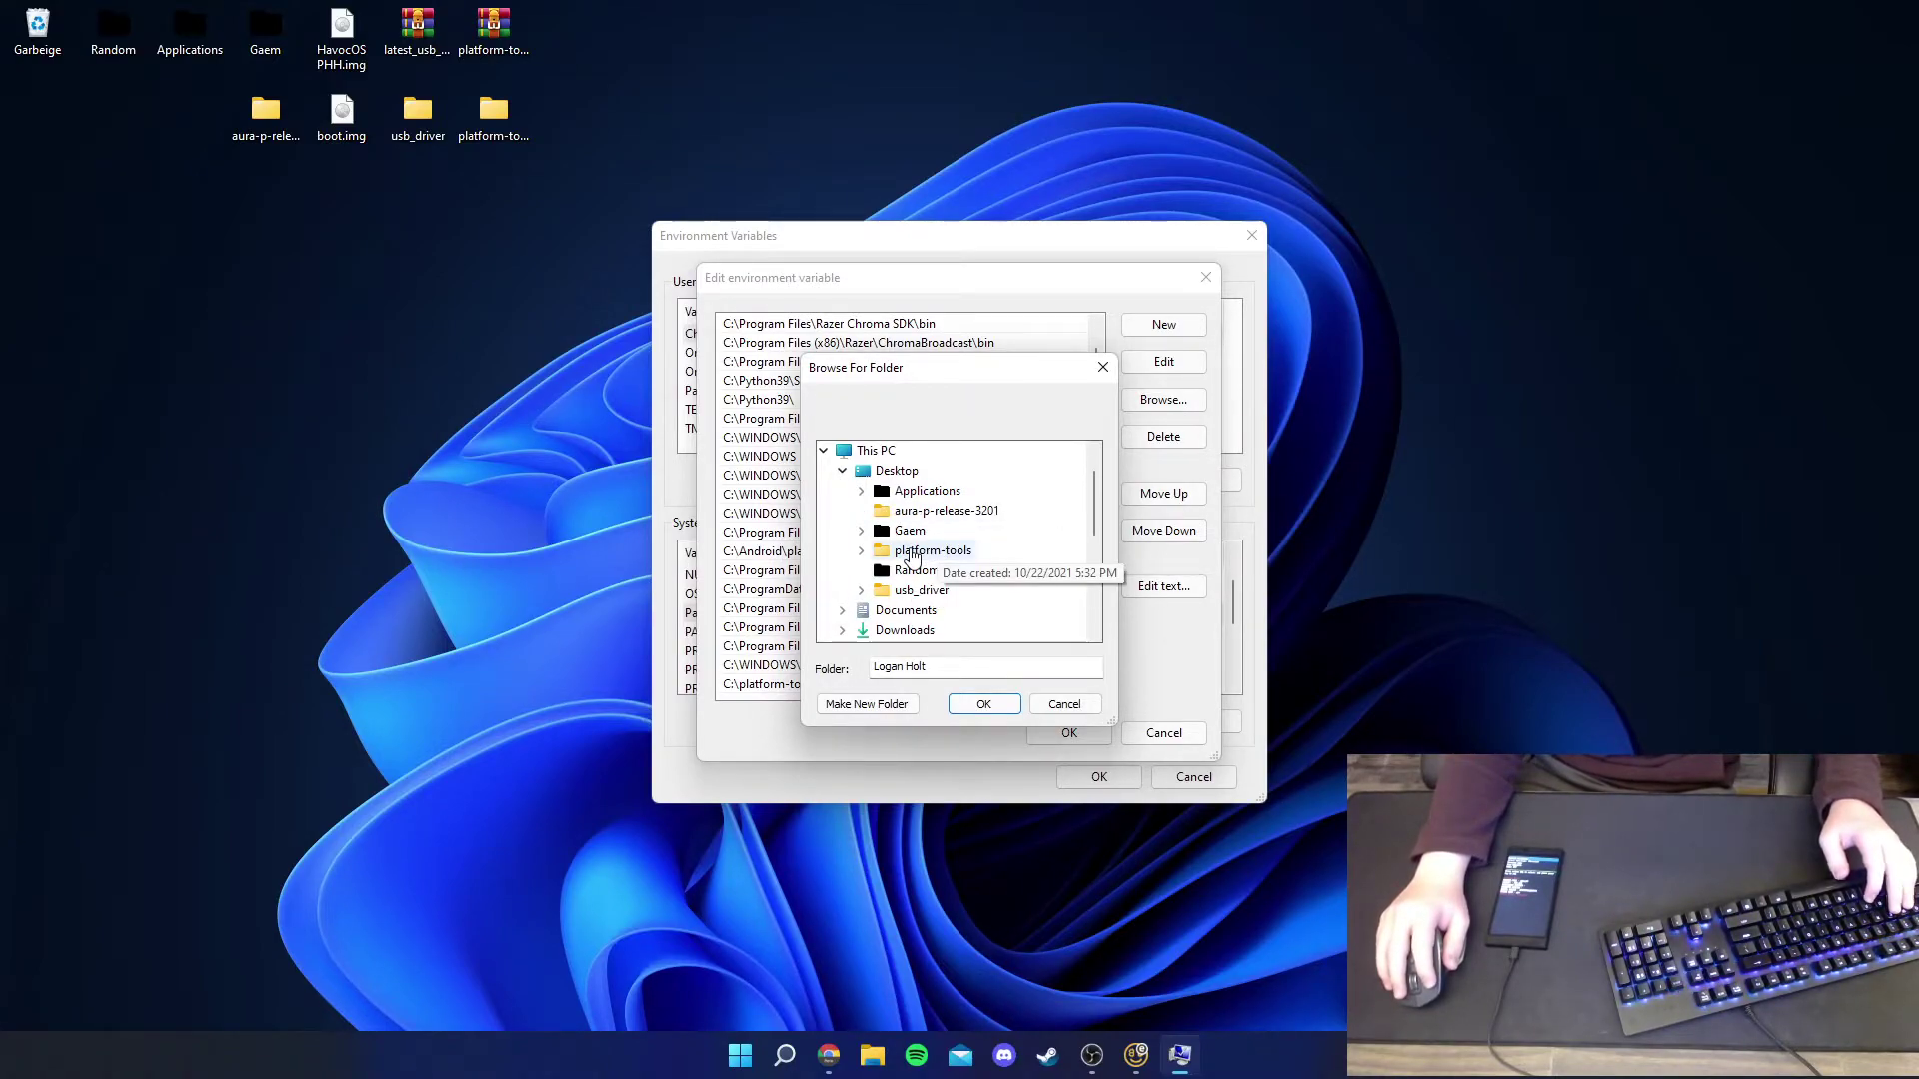
left_click(911, 552)
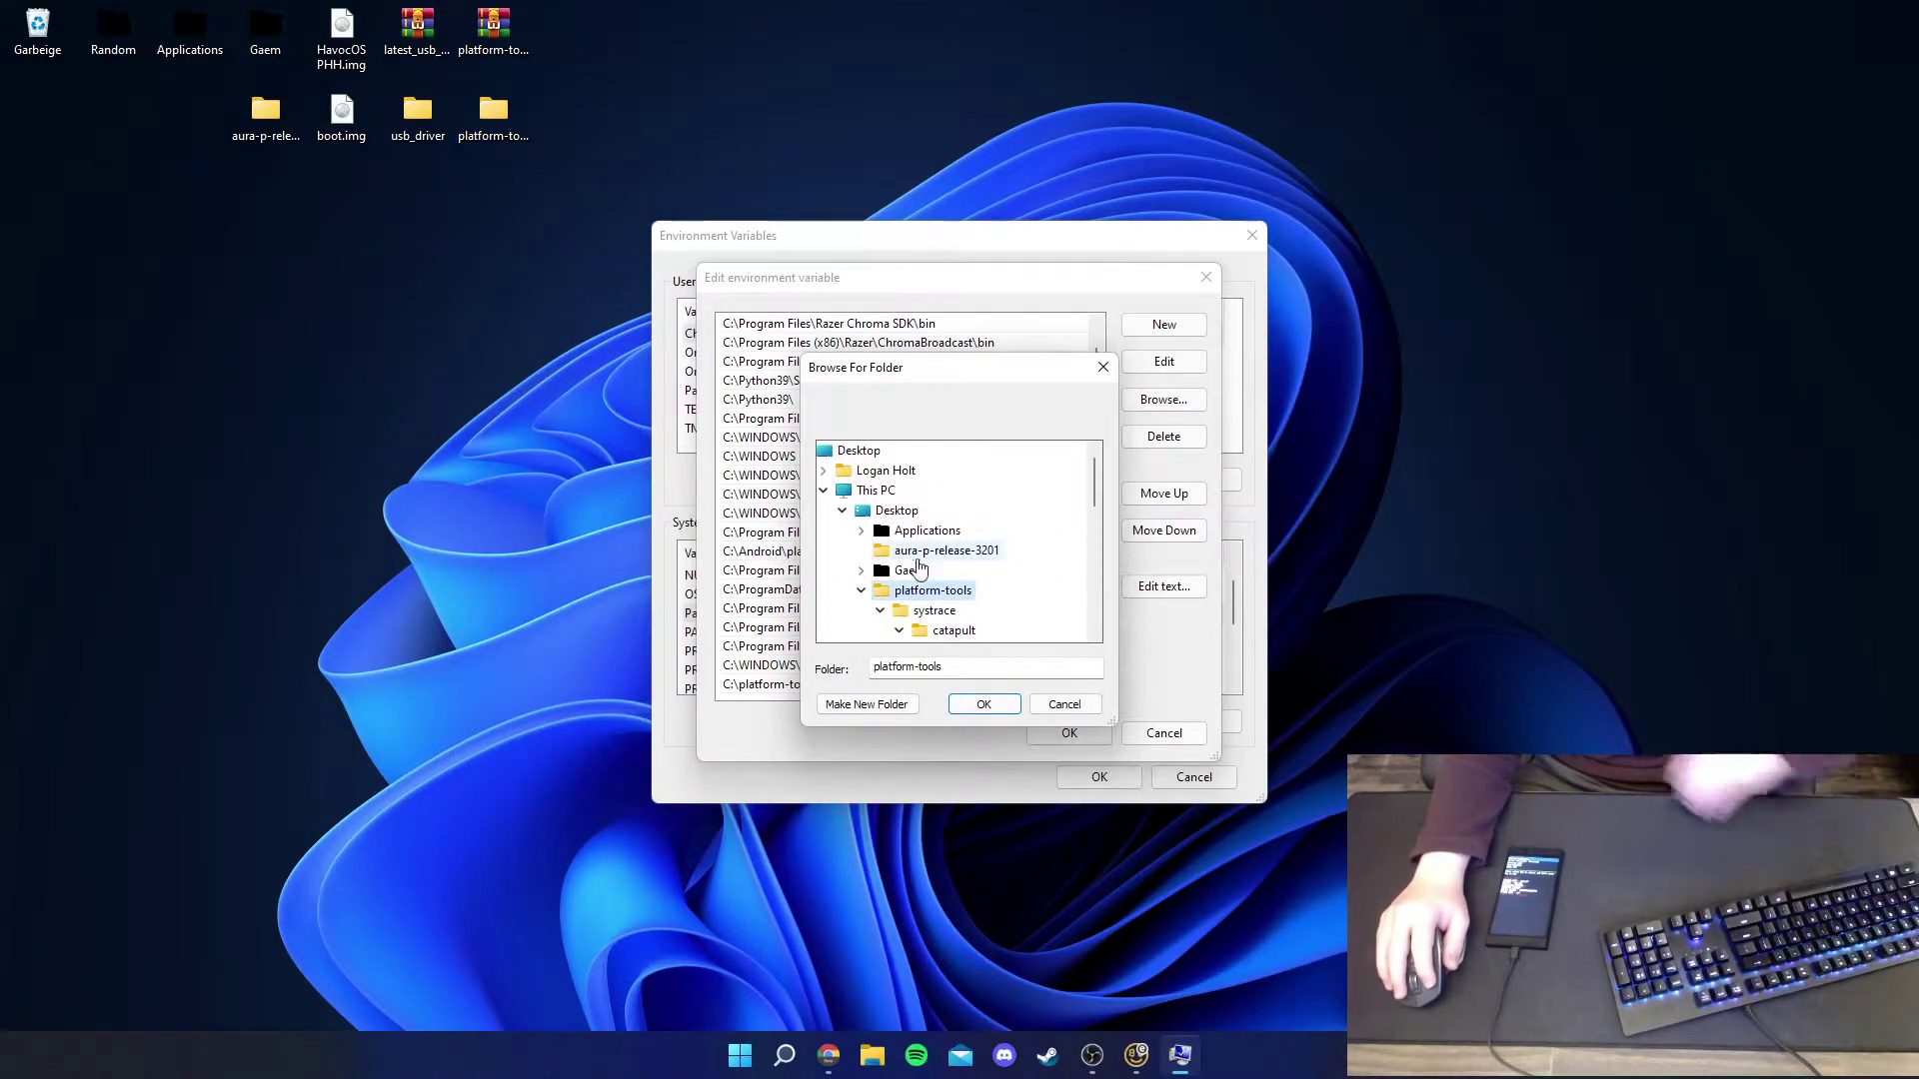
left_click(985, 704)
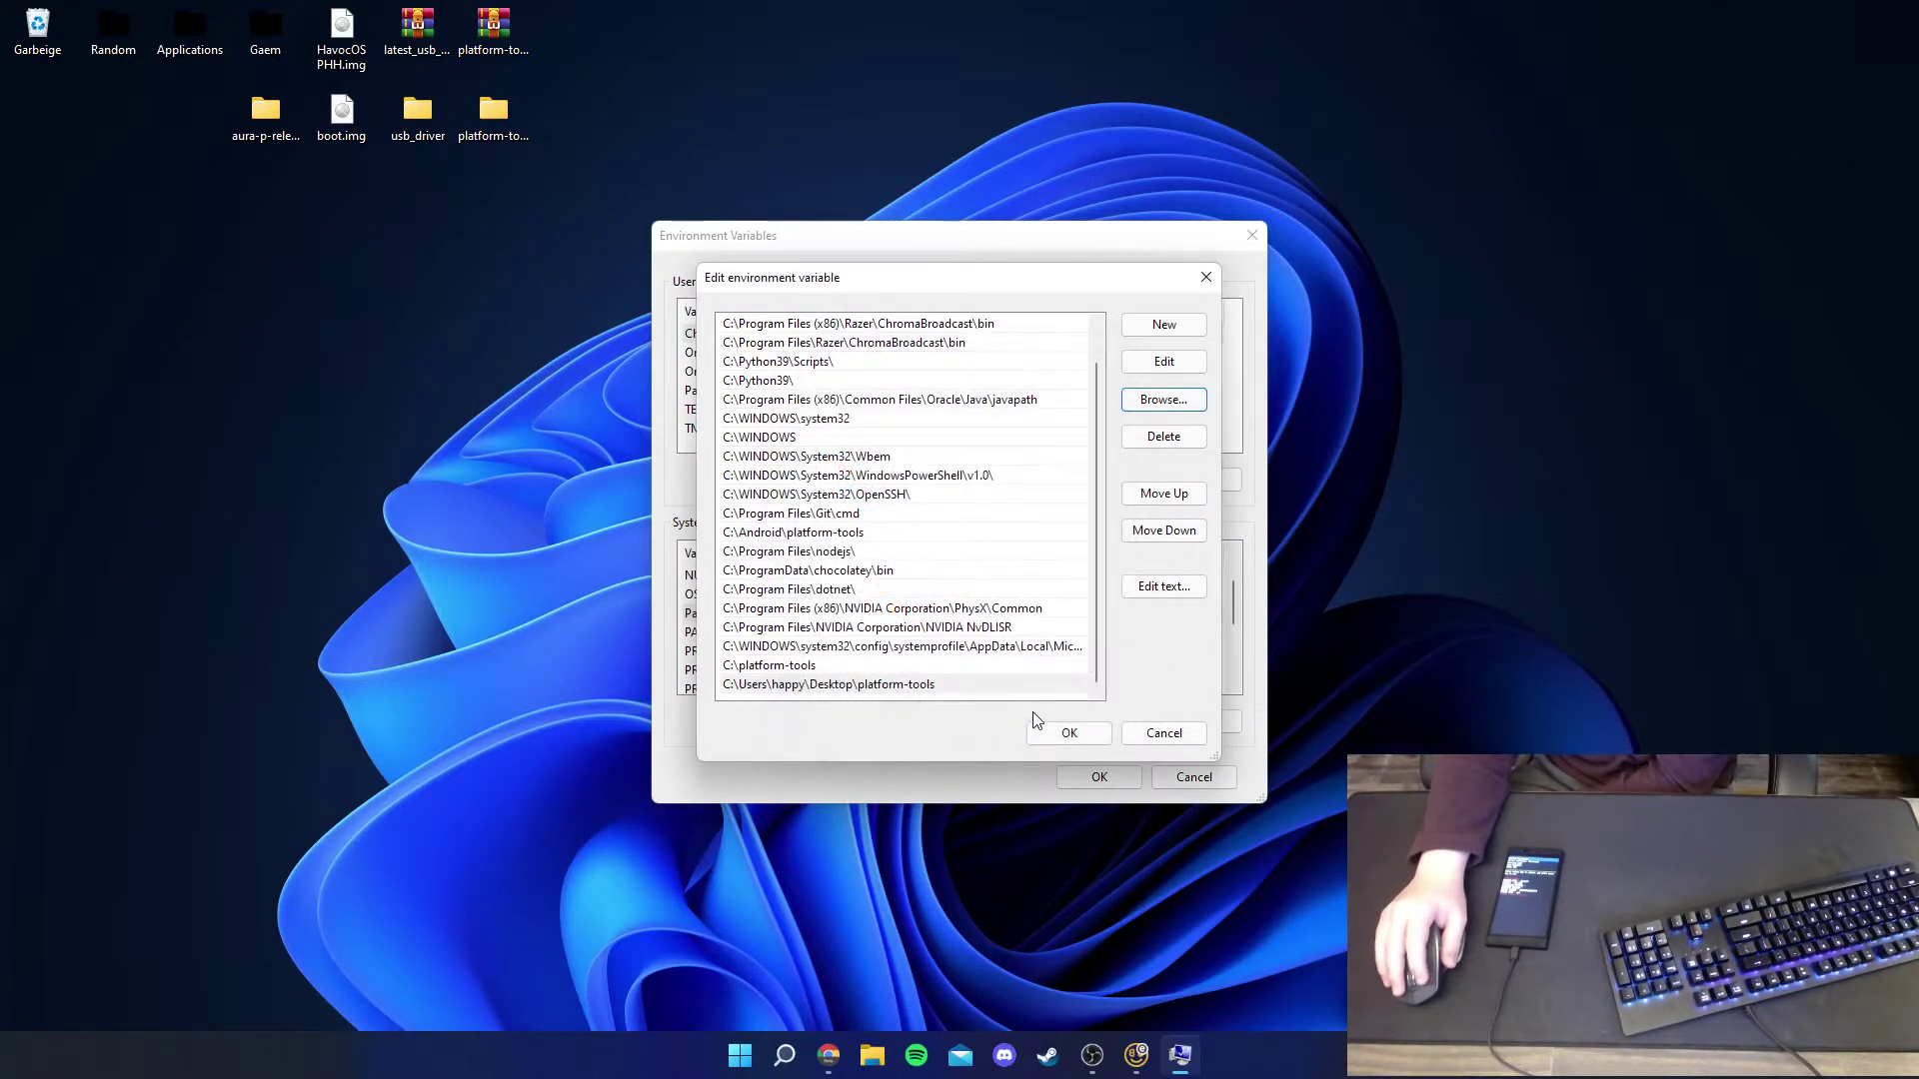
left_click(1055, 740)
left_click(1073, 774)
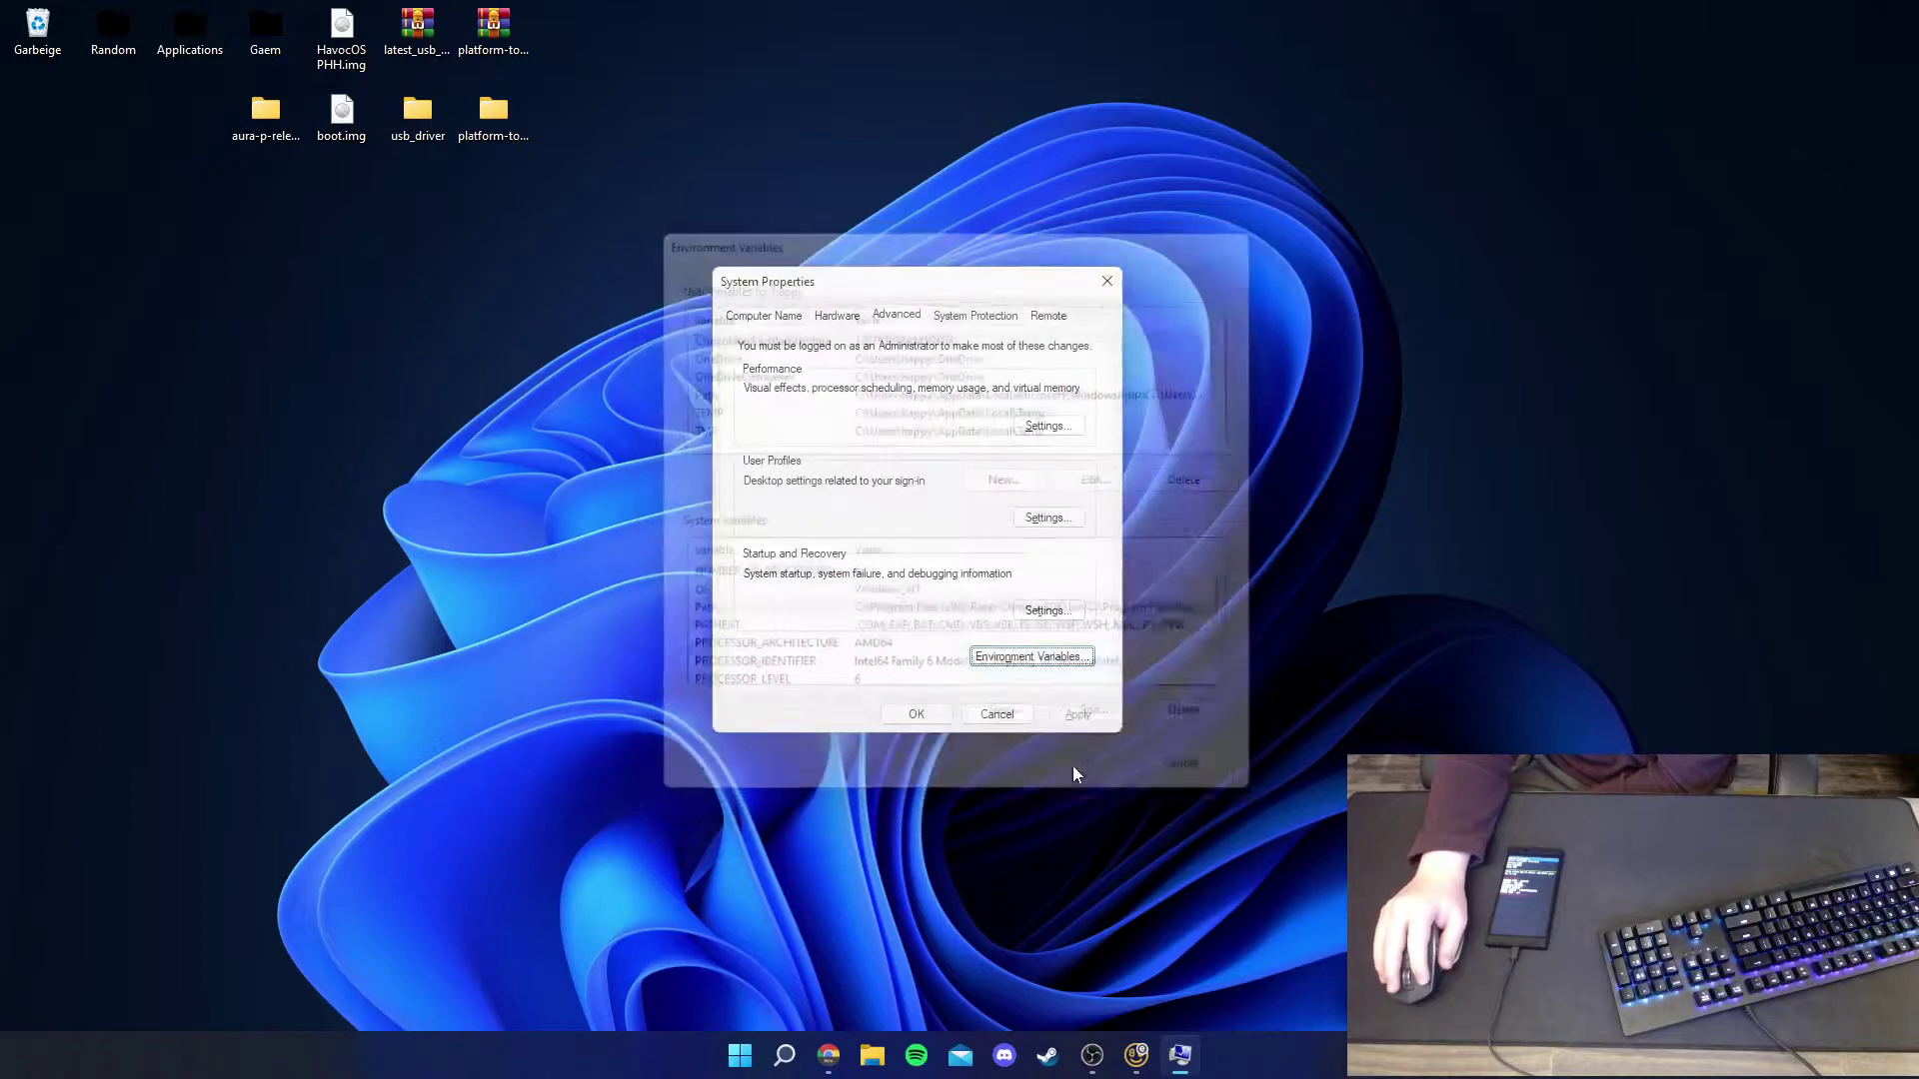
- Close System Properties and drag the aura-p-release-3201 folder to mid-desktop
left_click(917, 714)
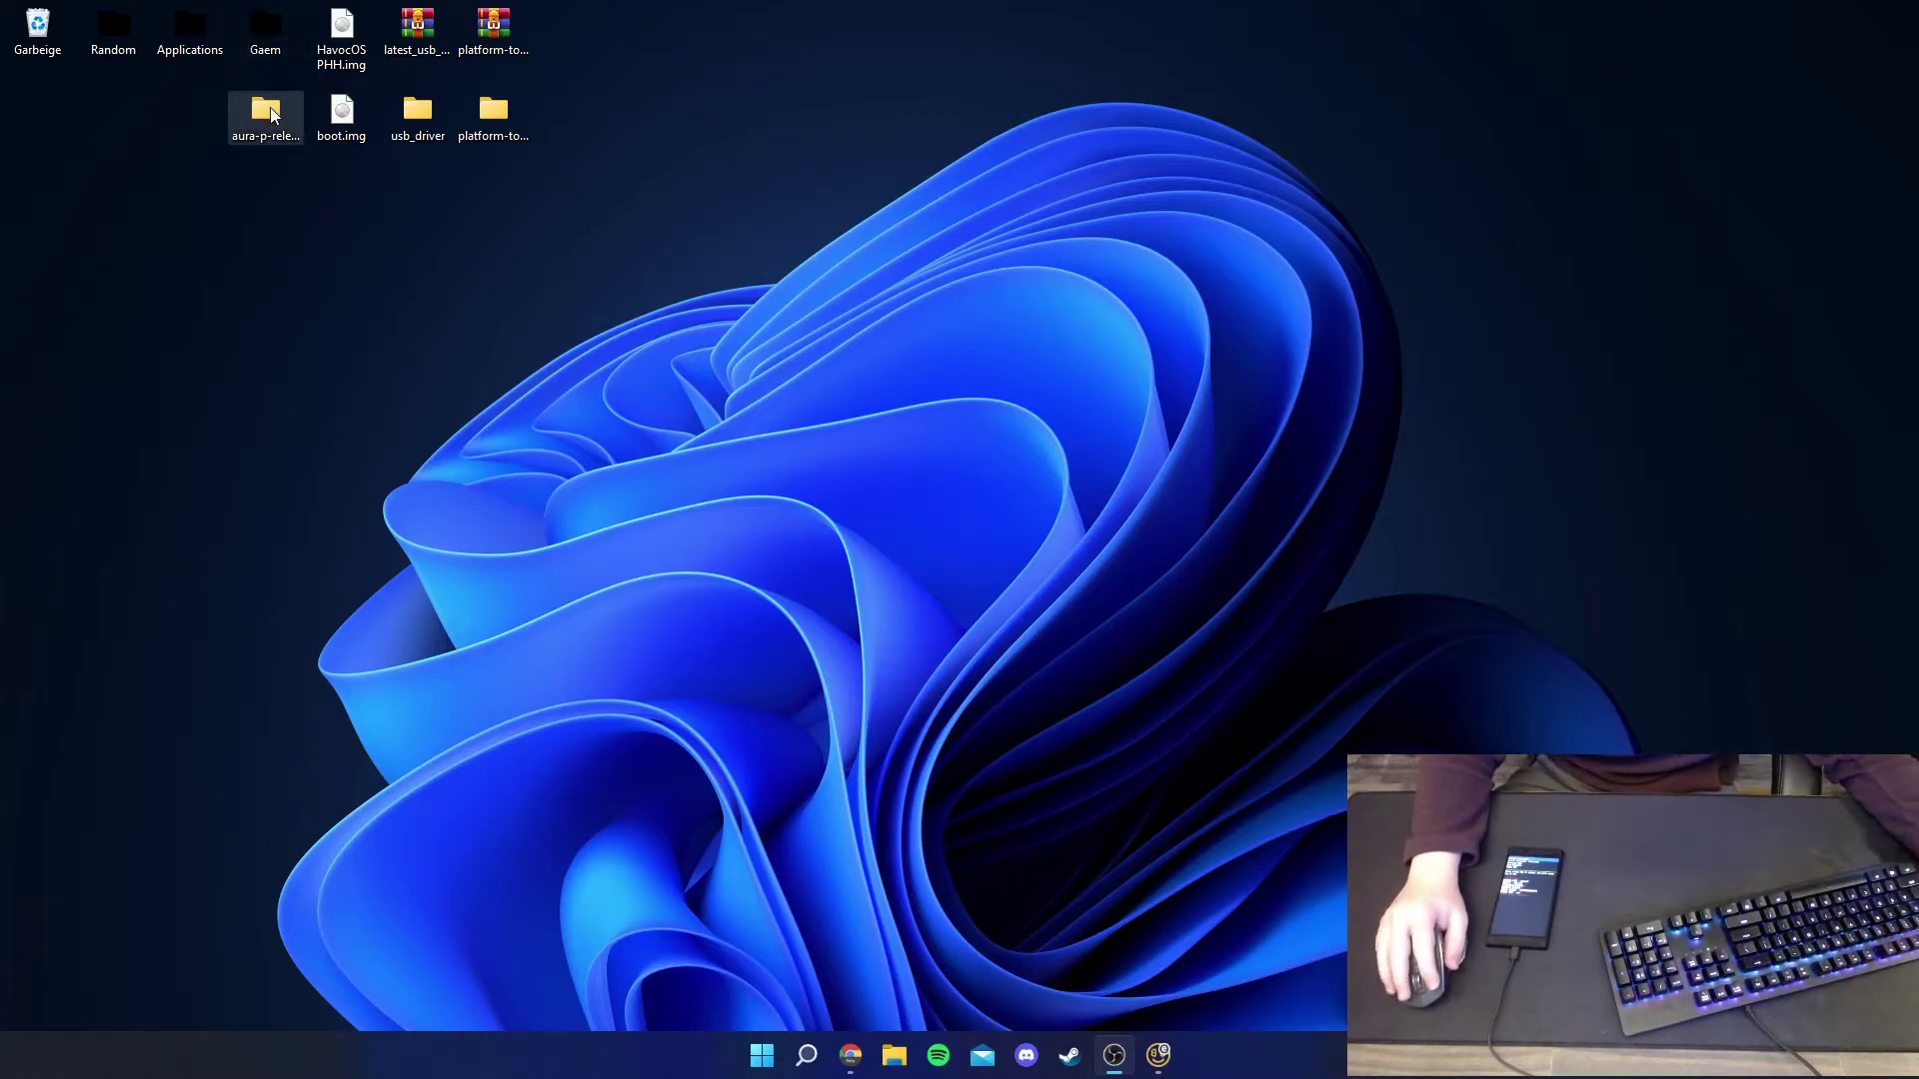
left_click_drag(265, 120, 902, 452)
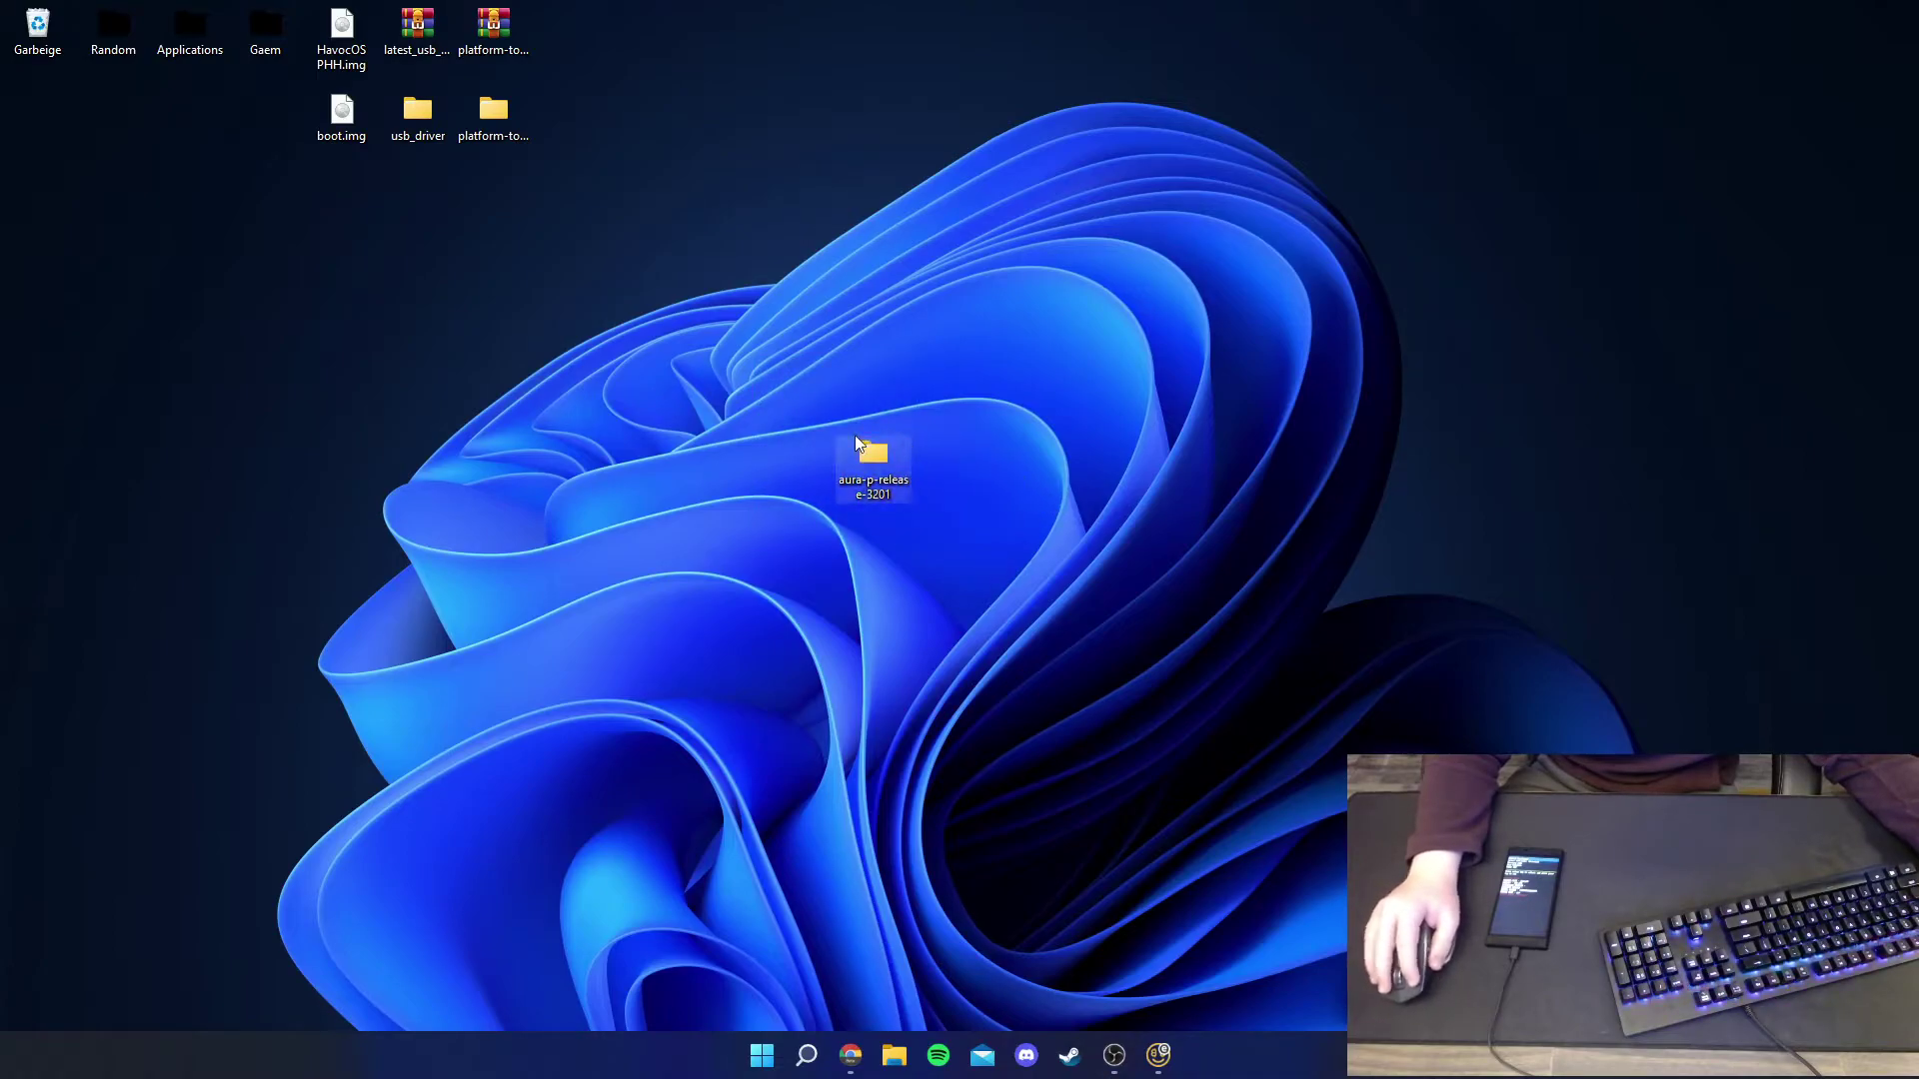
- Open aura-p-release-3201 and run flash_all.bat, ending the script at its timeout prompt
double_click(872, 465)
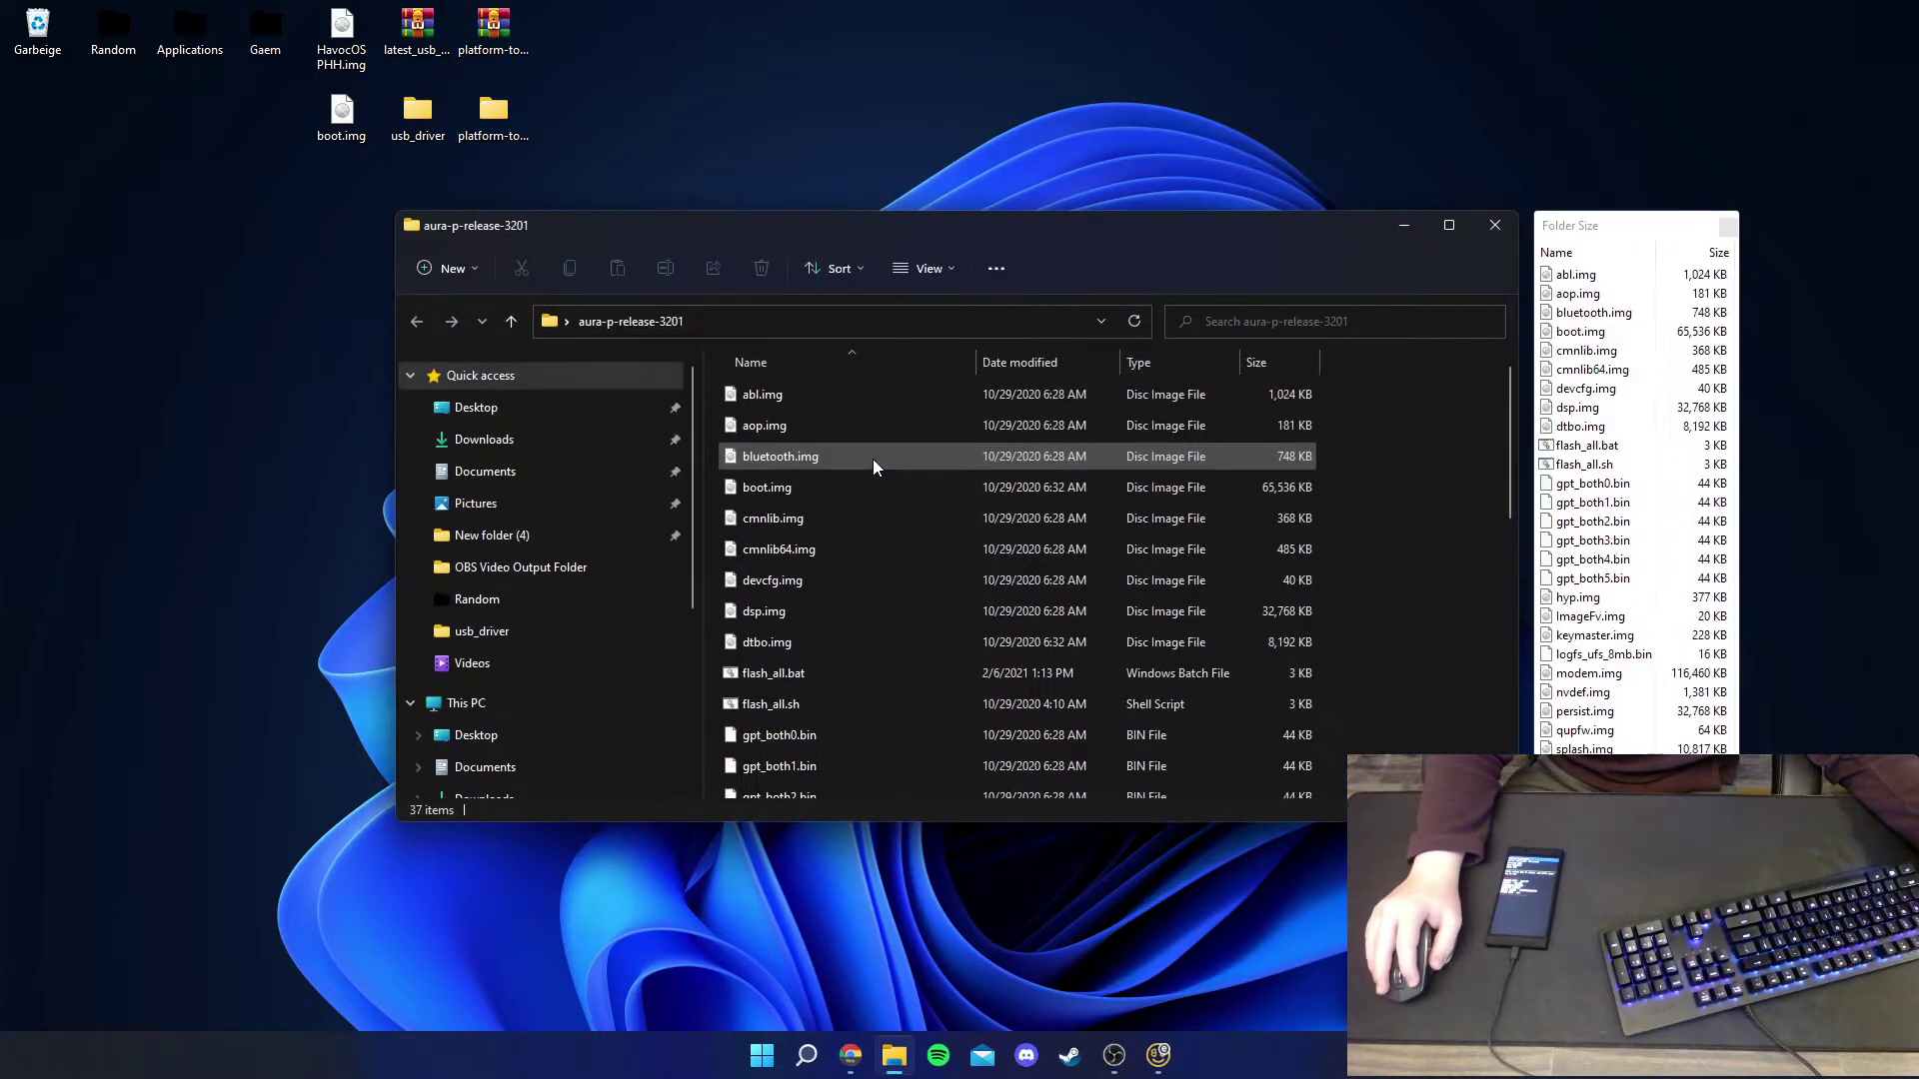
scroll(855, 559, "down", 1)
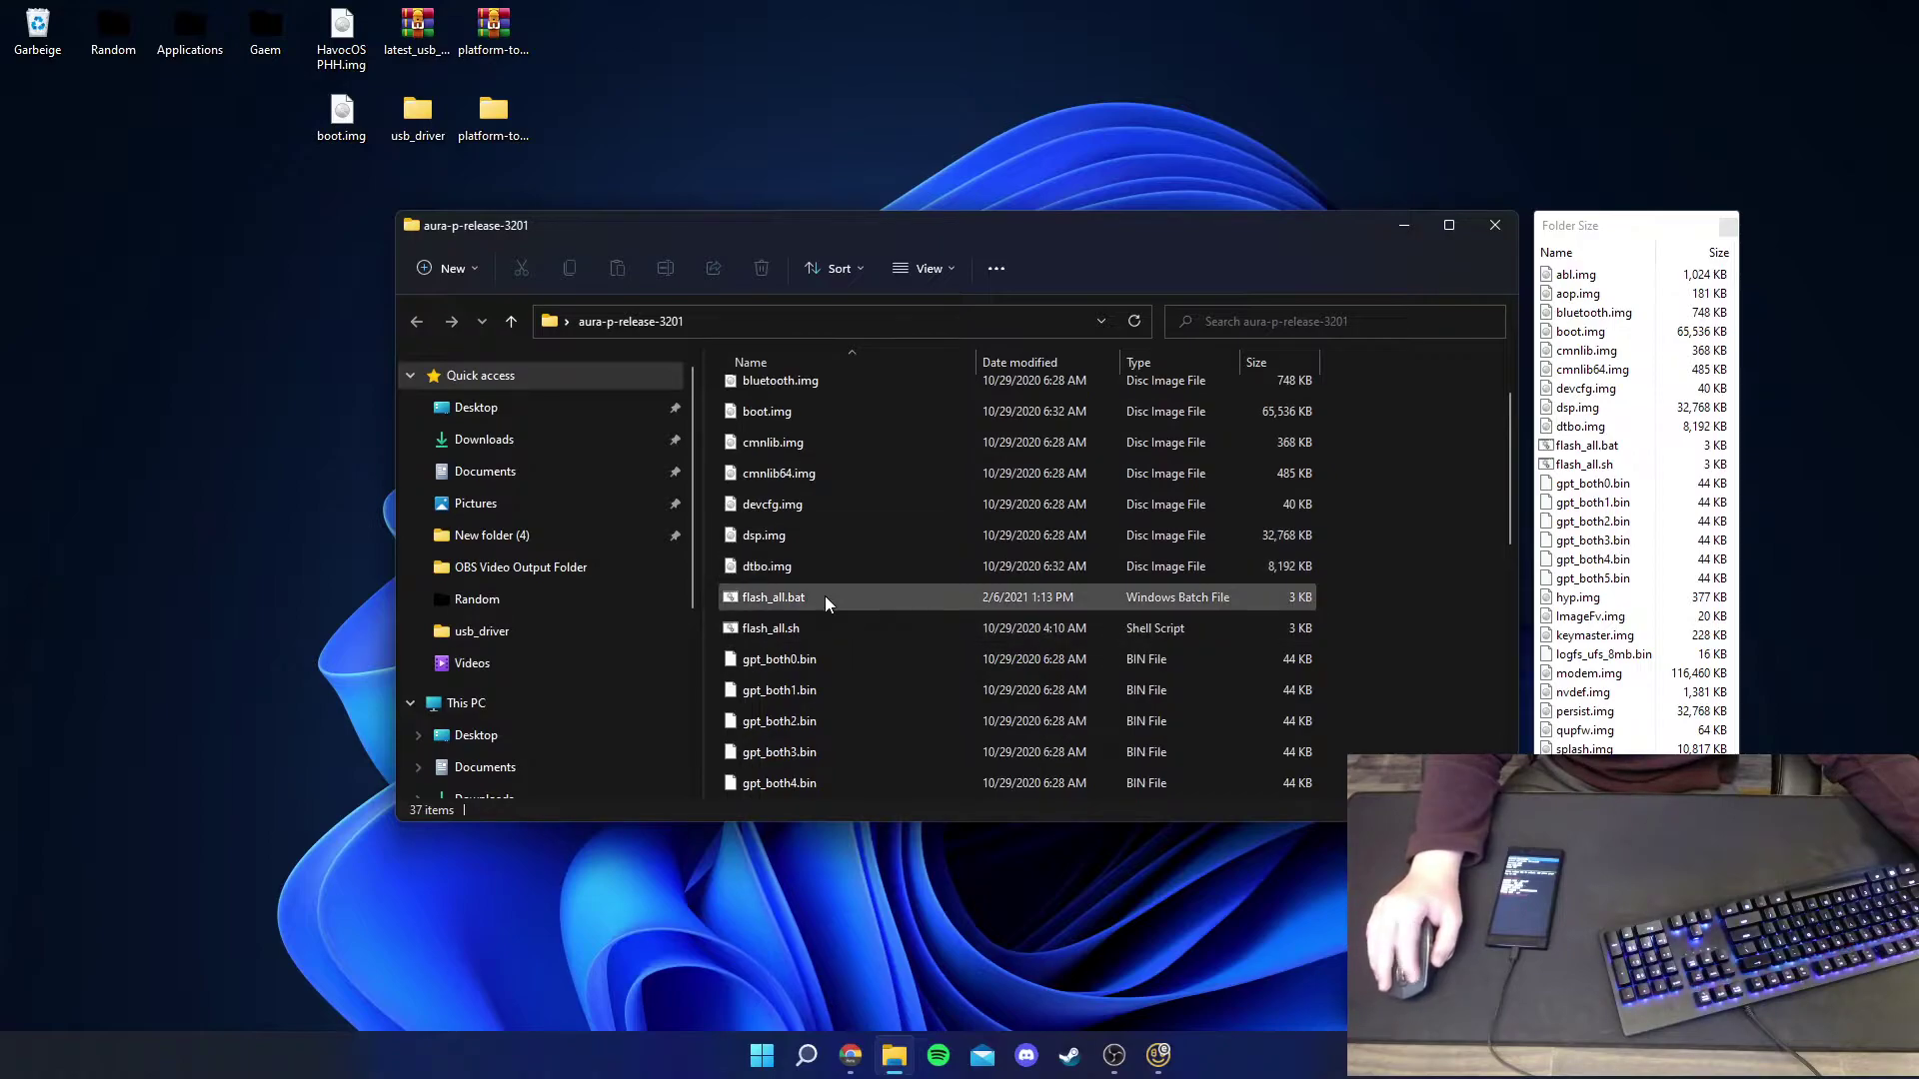
double_click(824, 597)
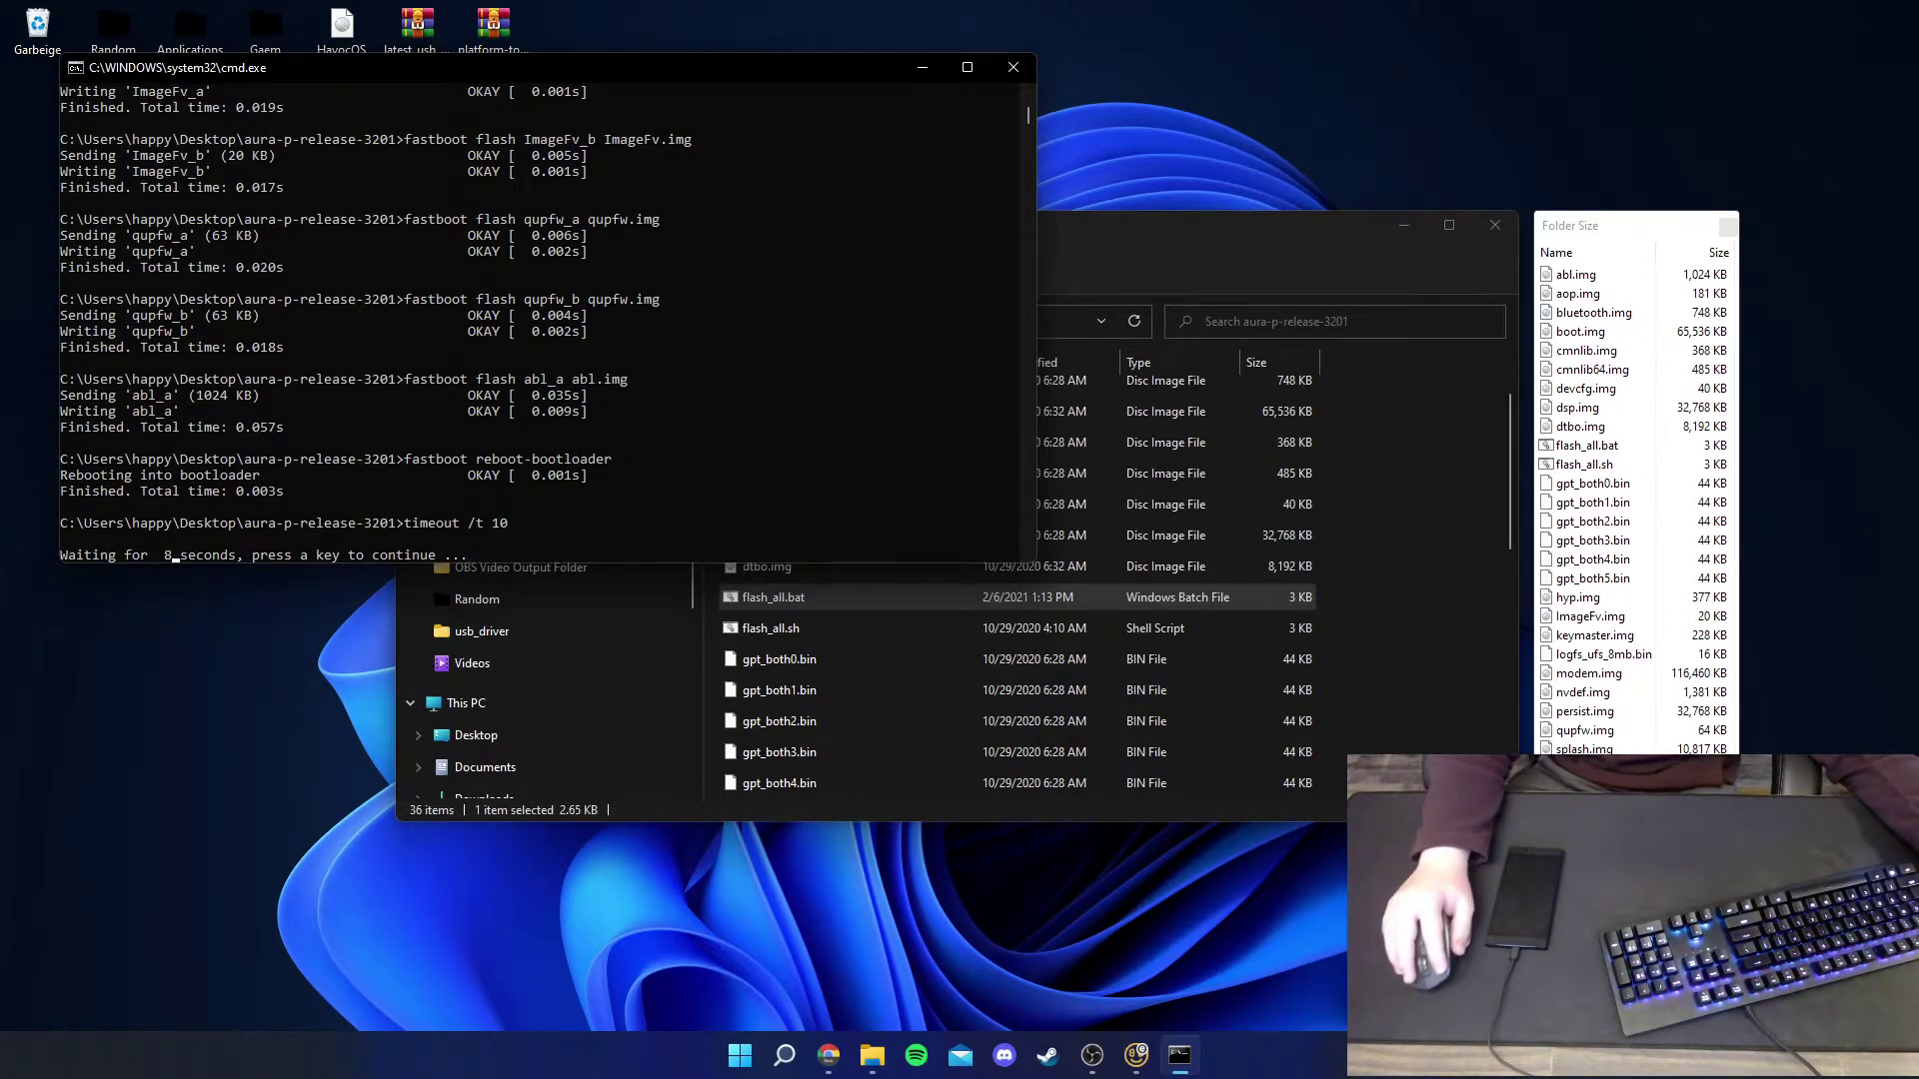
key("Return")
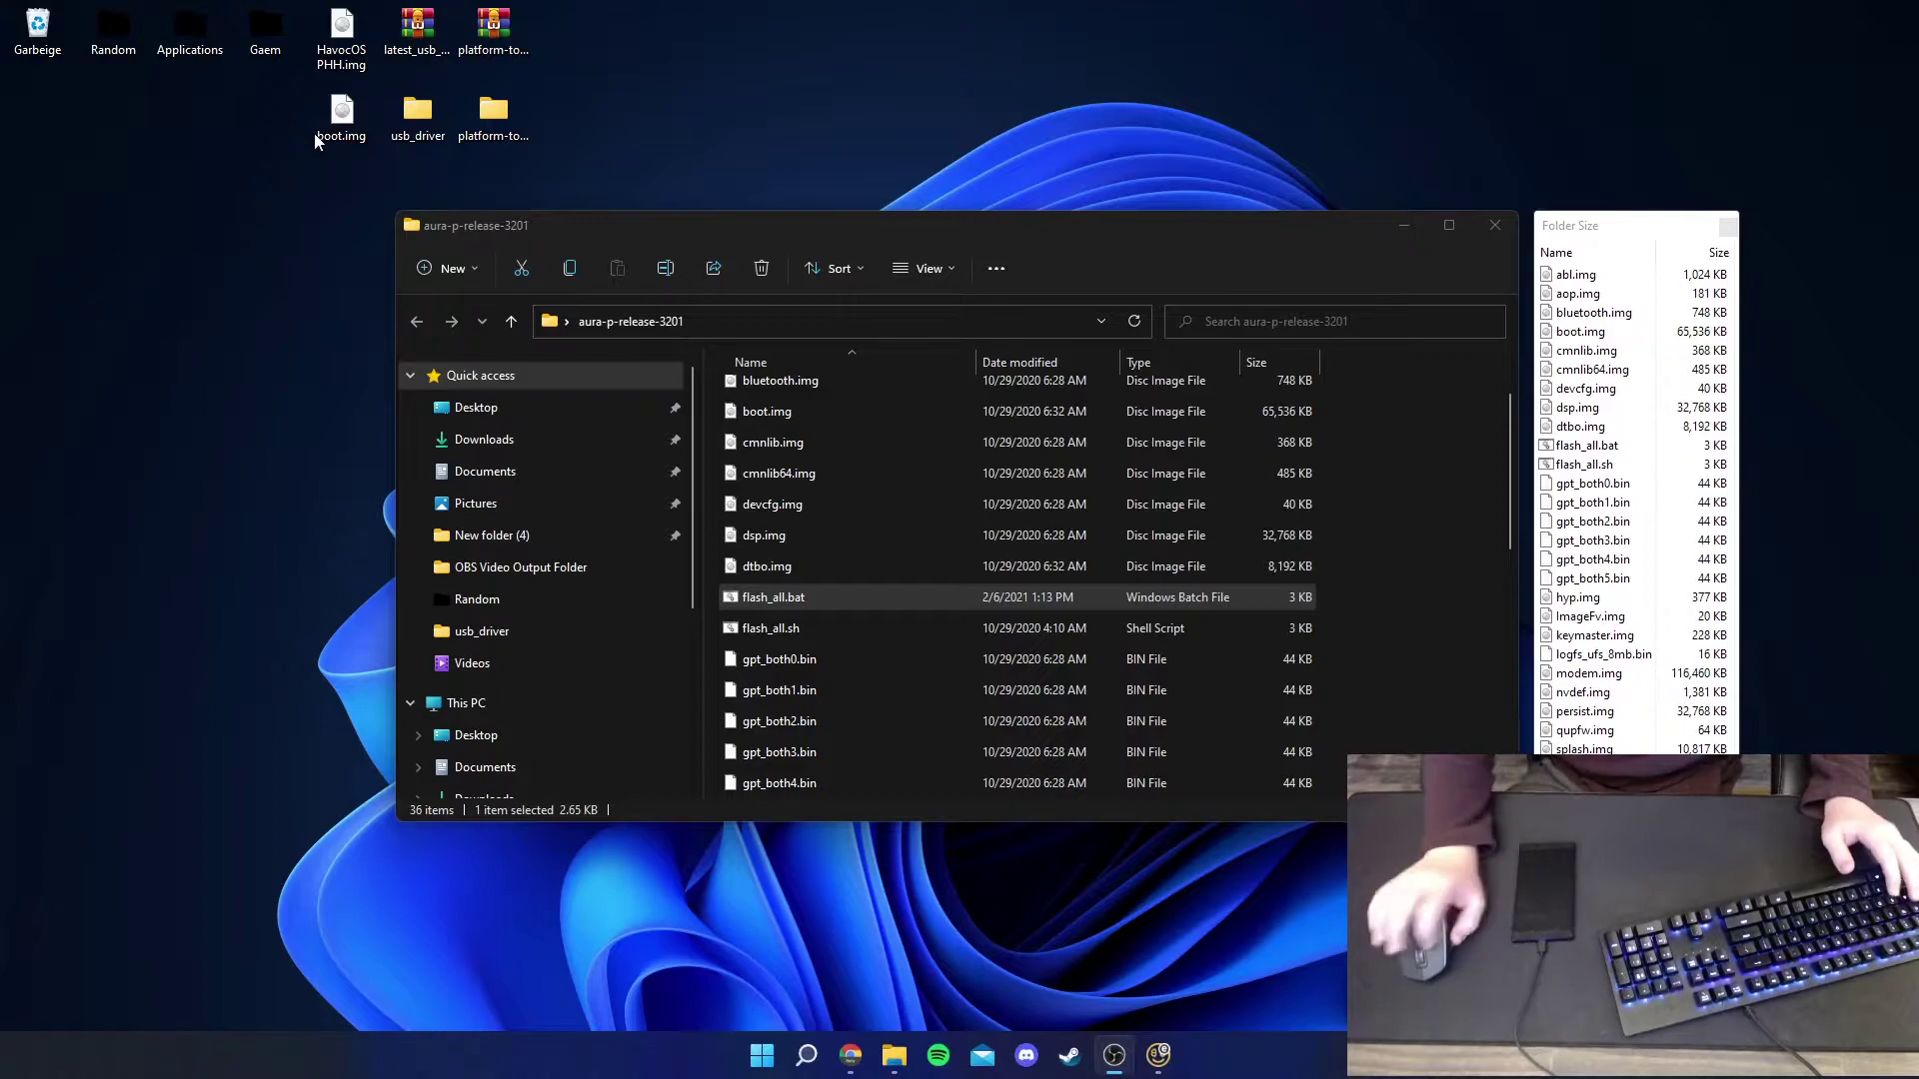
- Close the firmware folder and open a Command Prompt centred on screen
key("super")
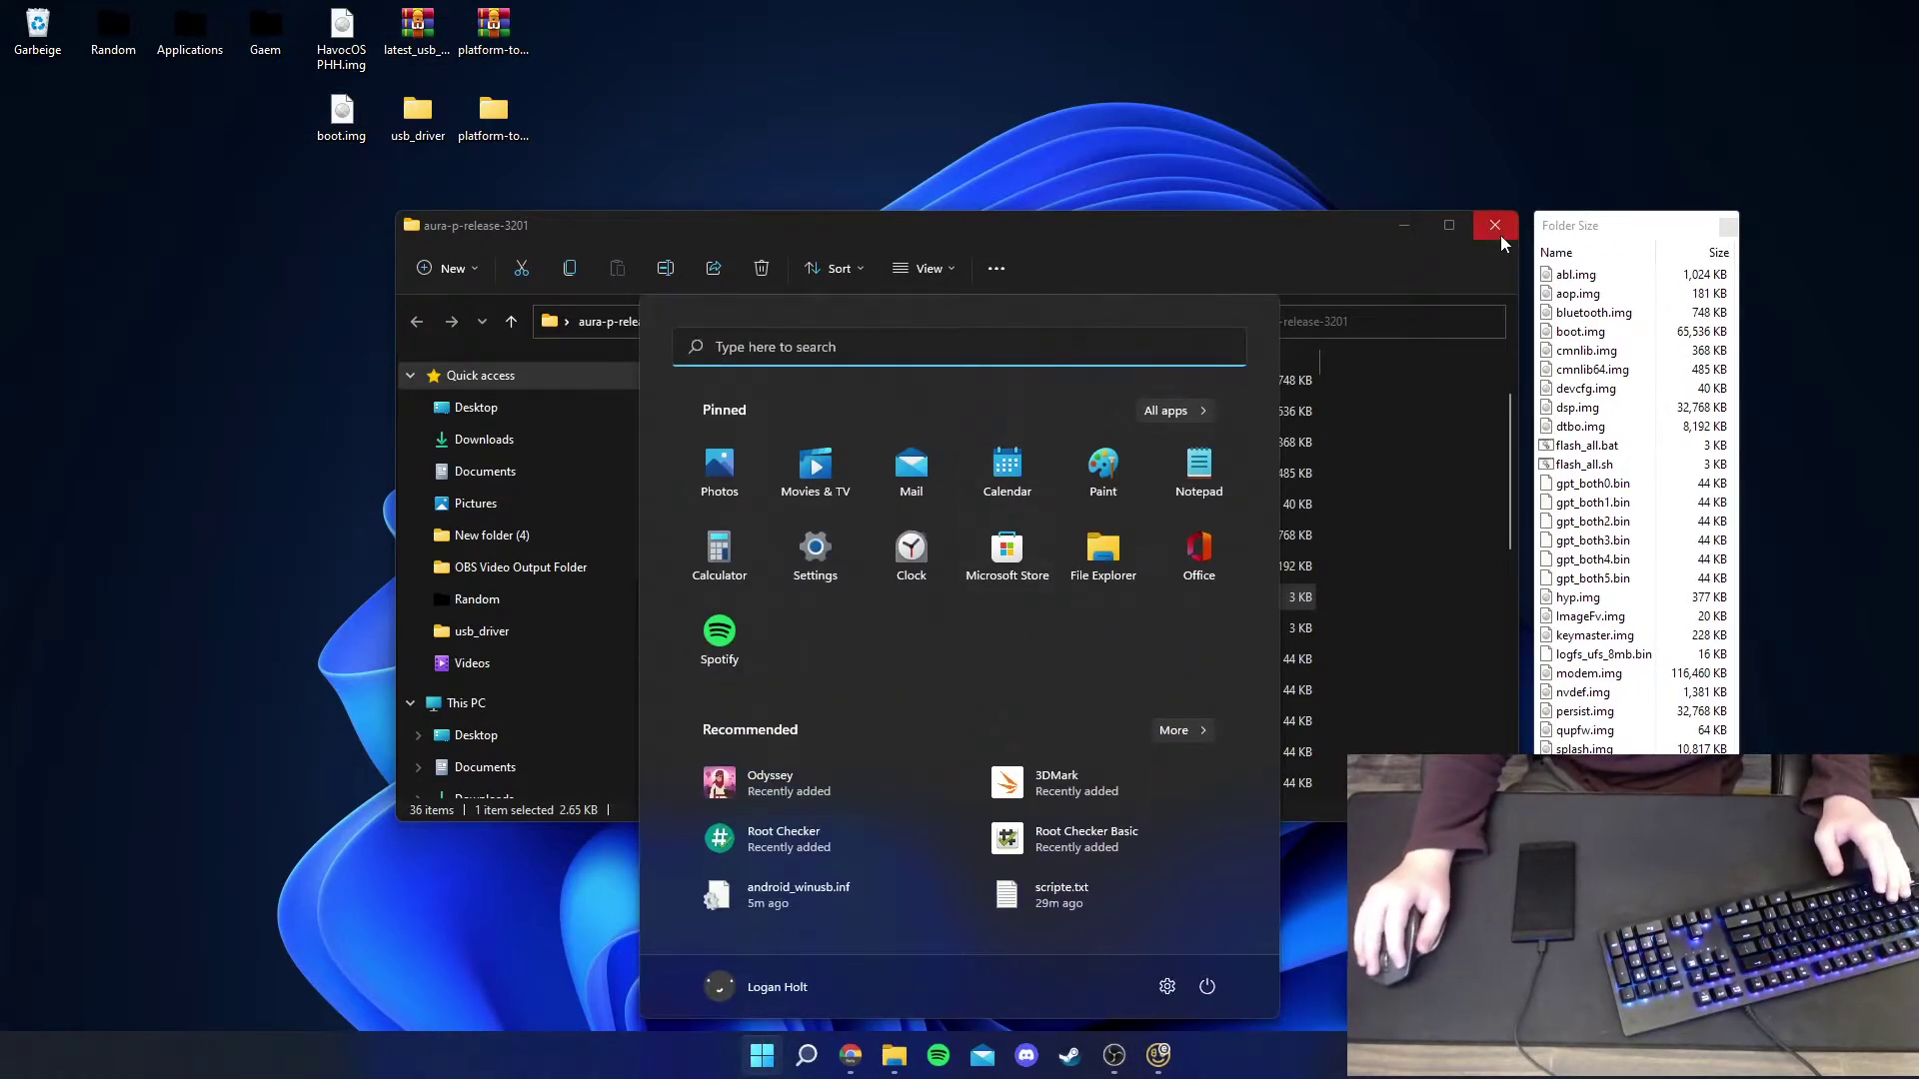
left_click(1501, 236)
key("super")
type("cmd")
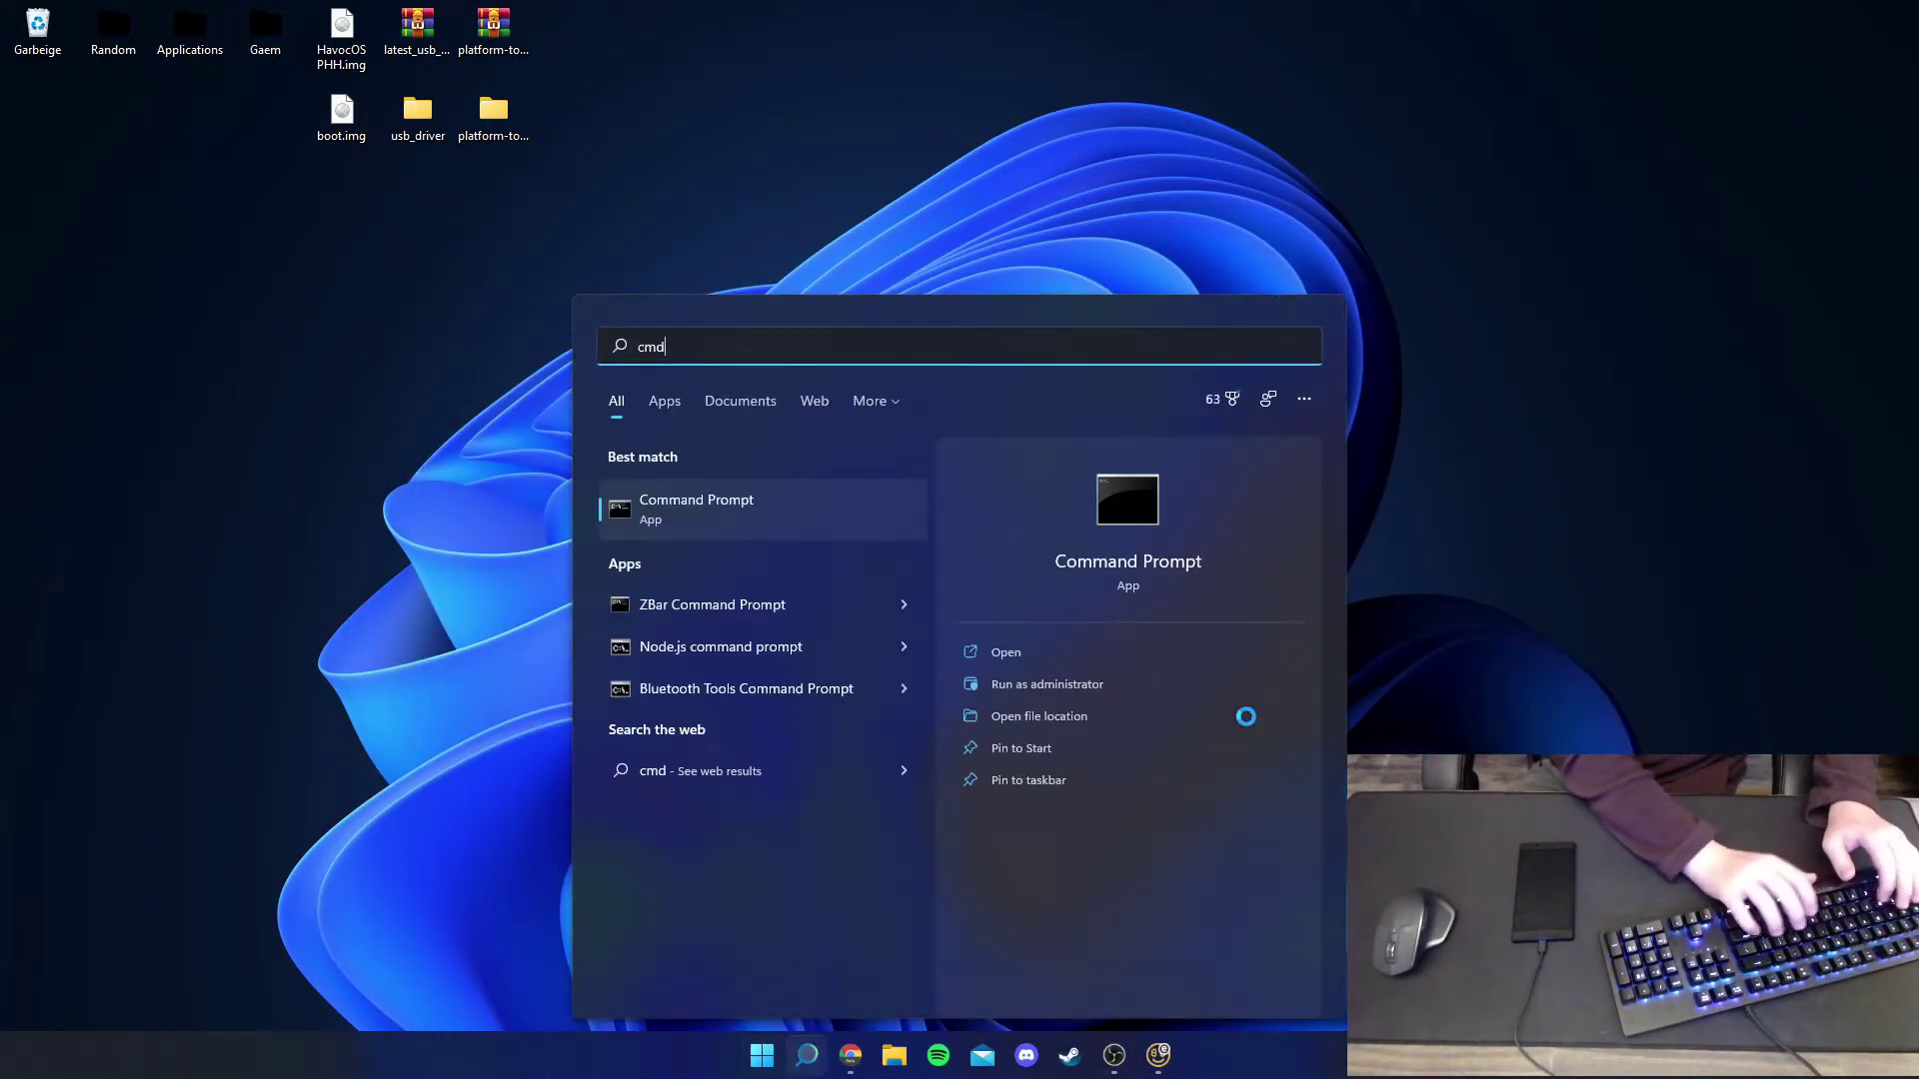
key("Return")
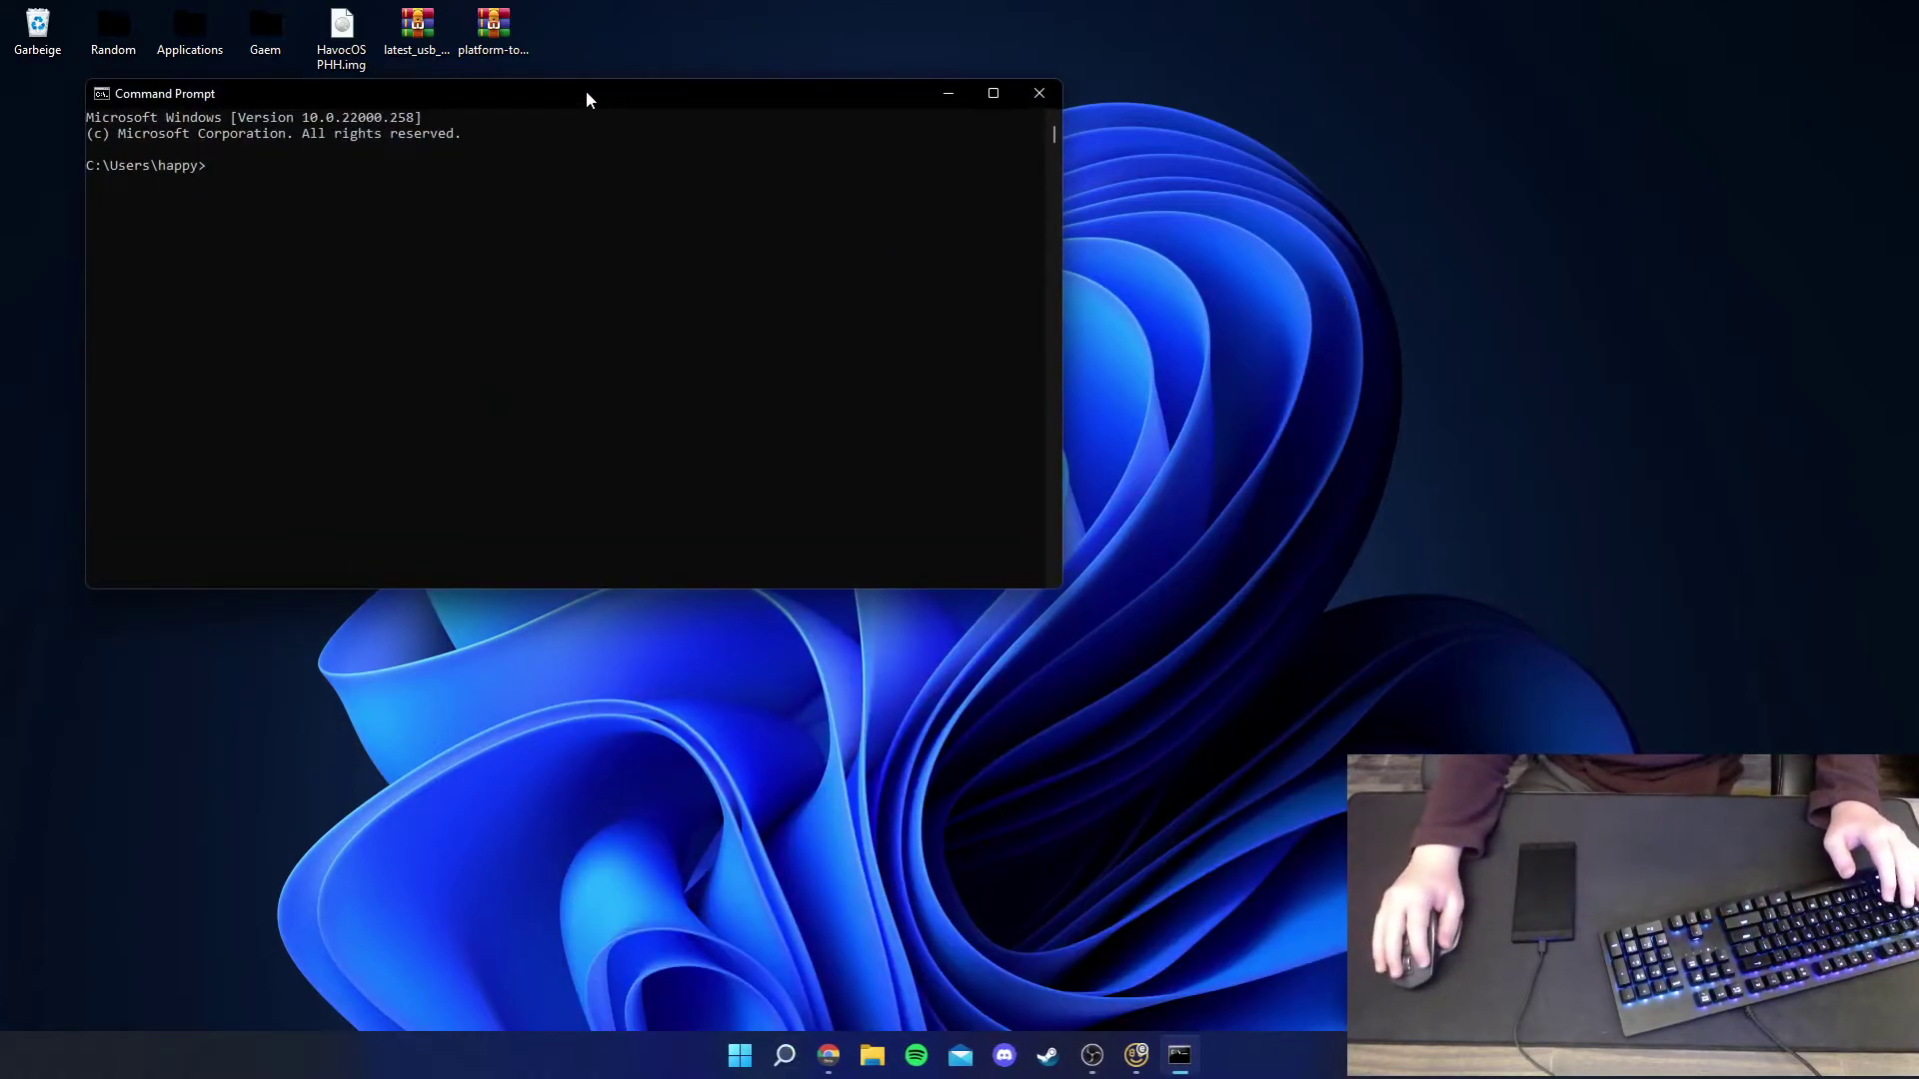
left_click_drag(585, 98, 986, 345)
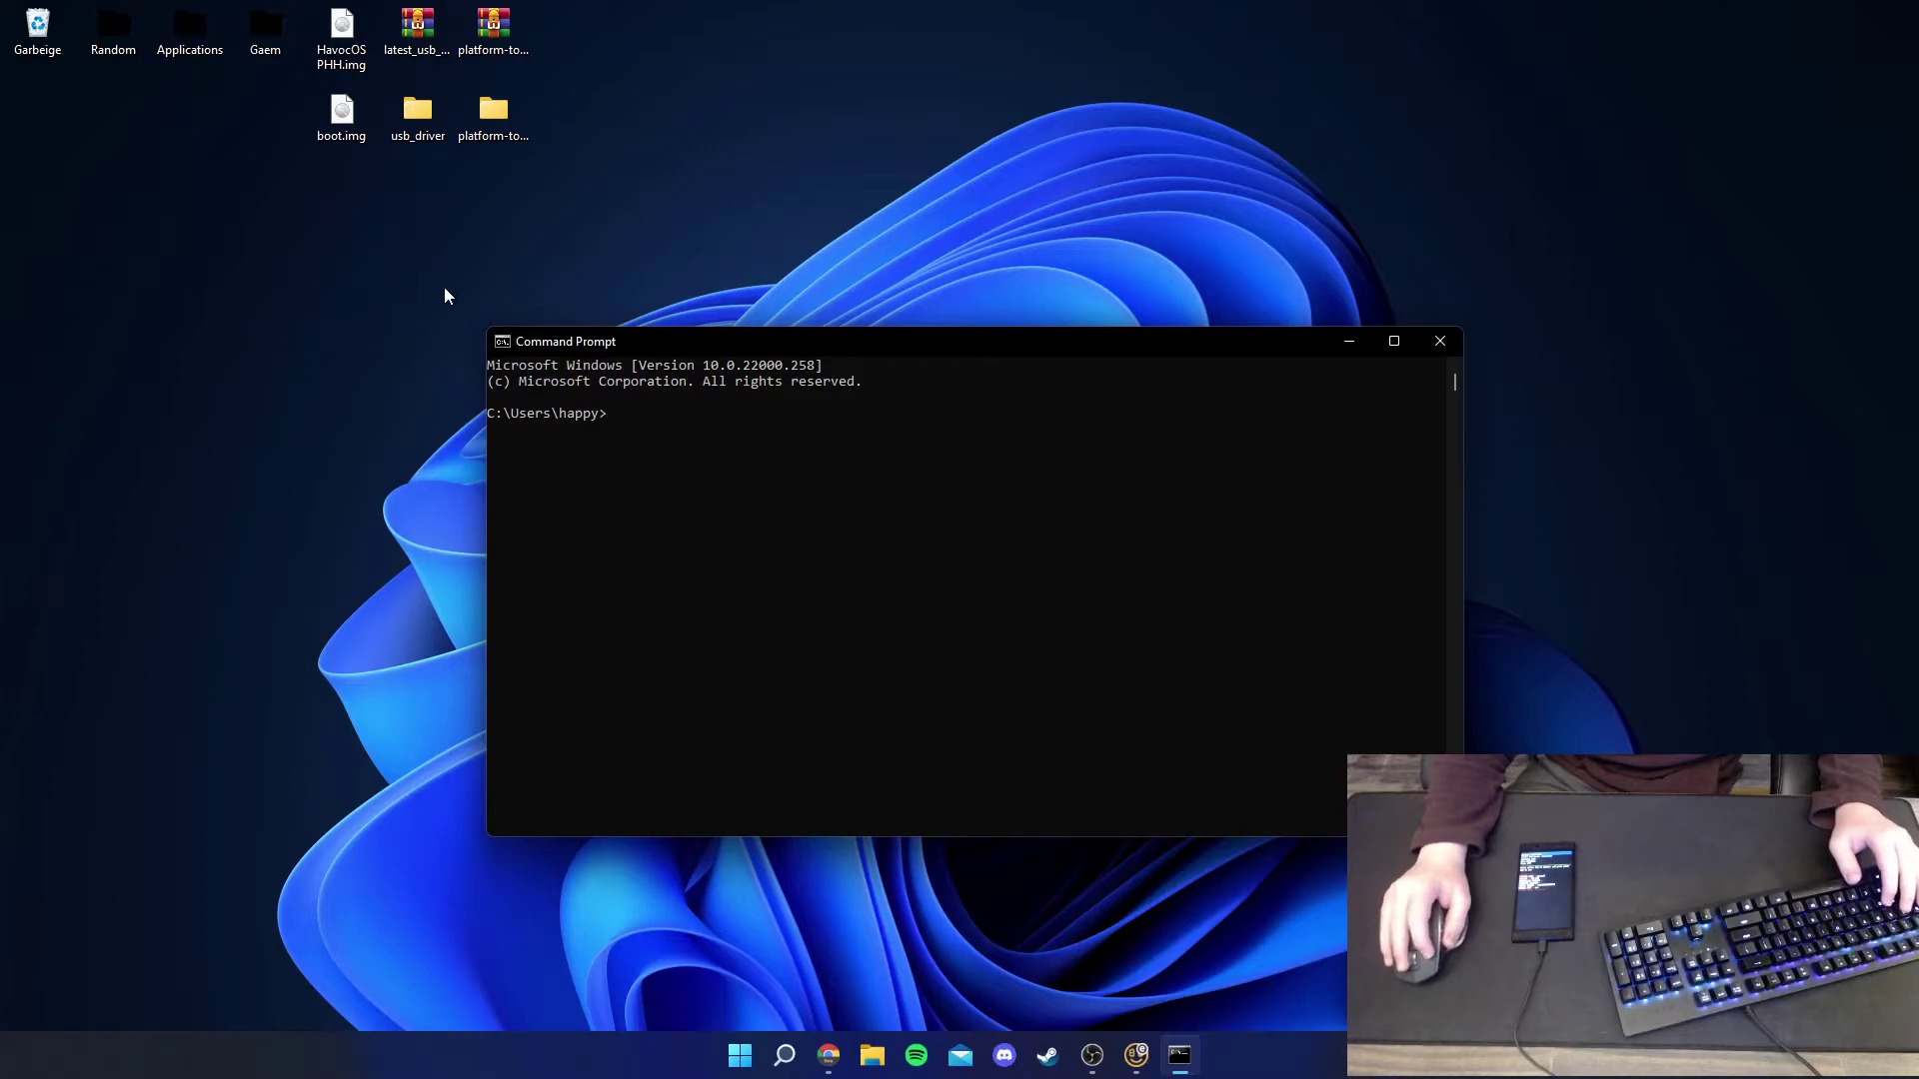
- Run 'fastboot flash boot' with the Desktop boot.img, flashing boot_a successfully
left_click(778, 458)
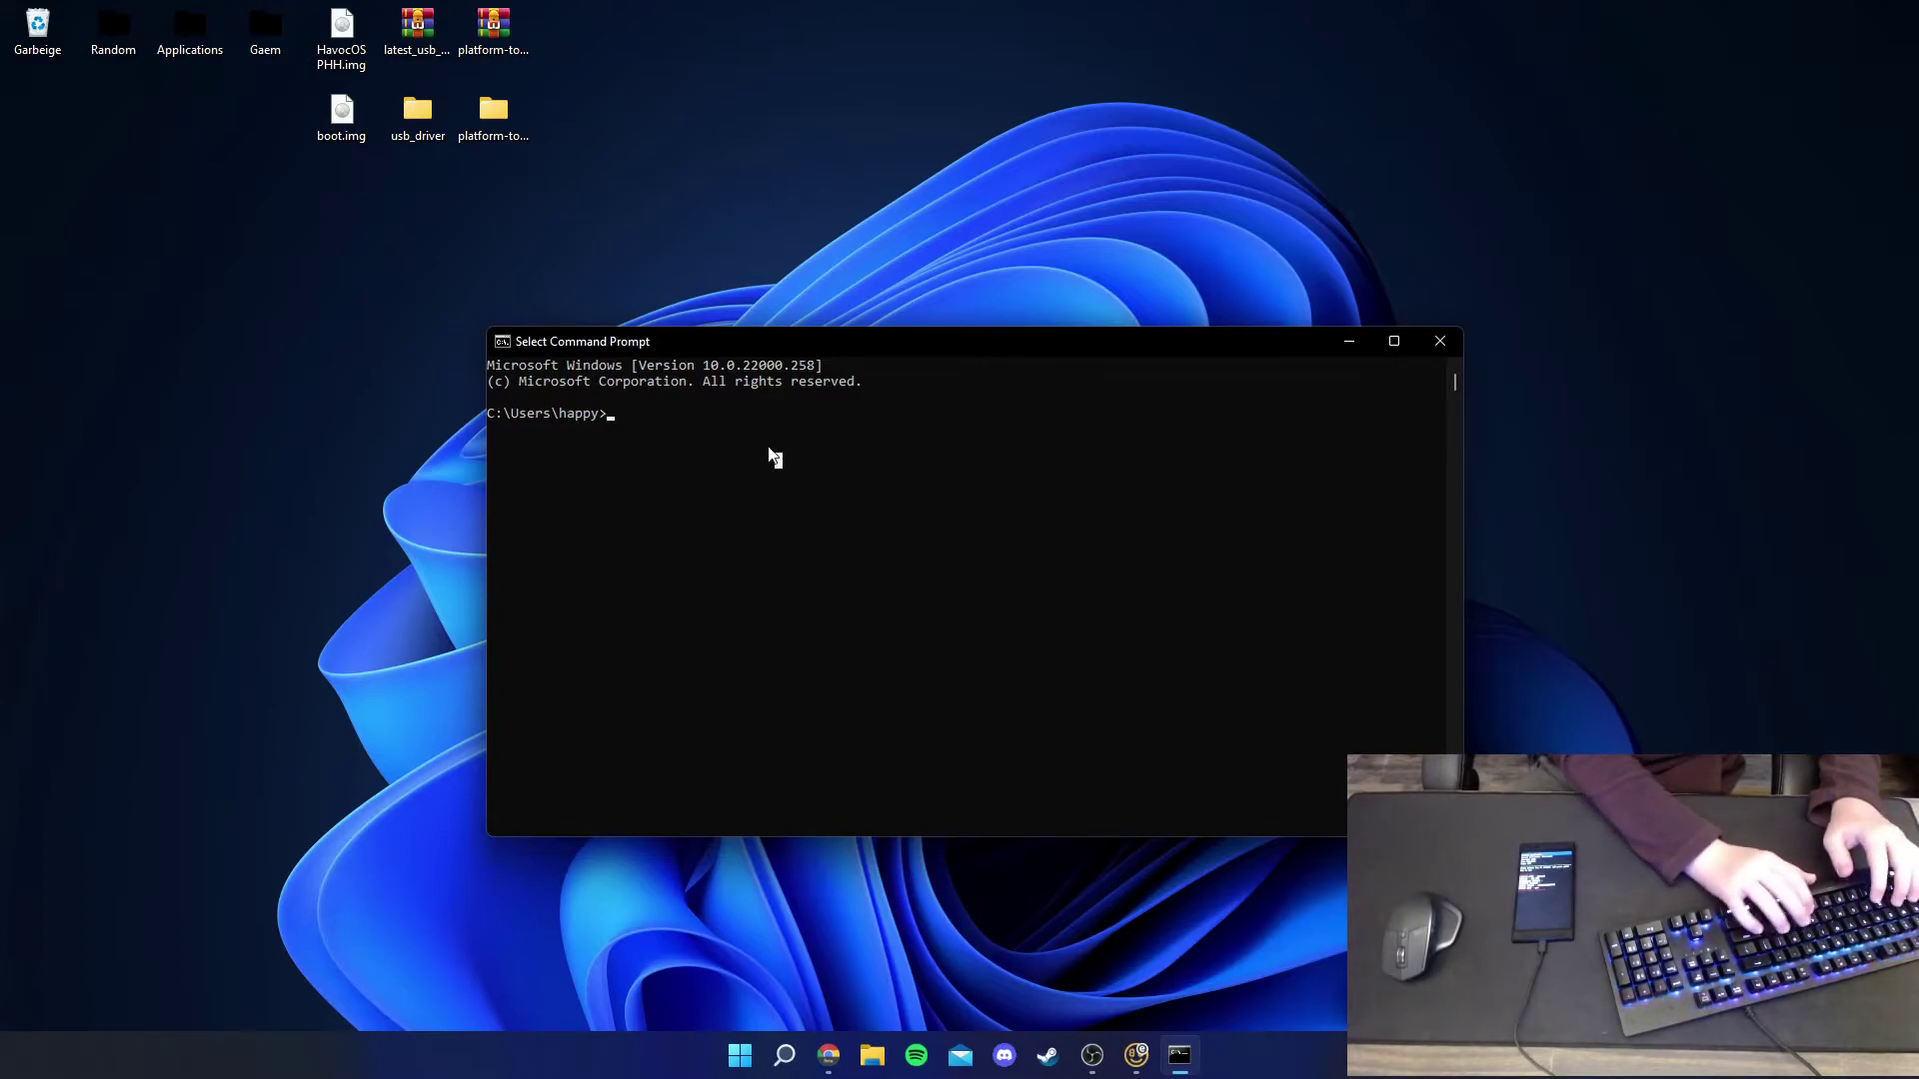
key("Escape")
type("fastboot flas")
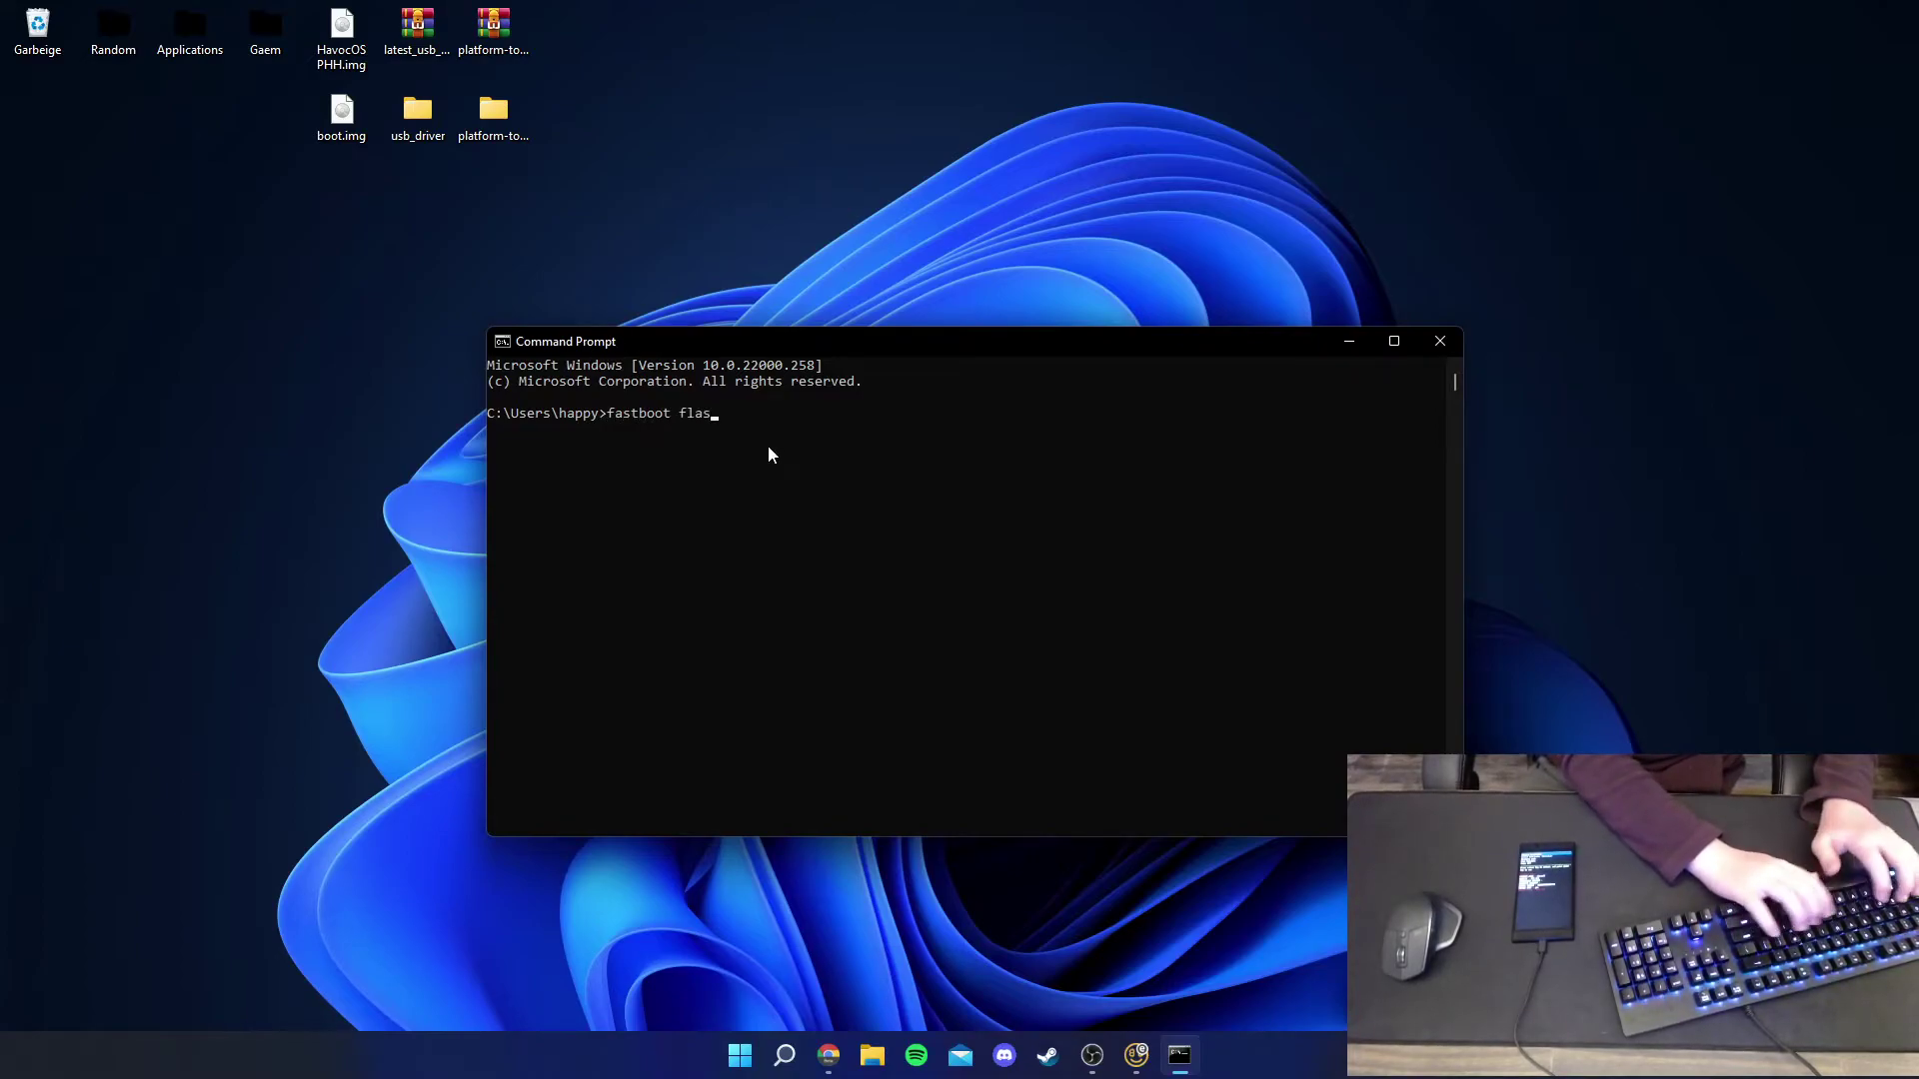
type("h boot")
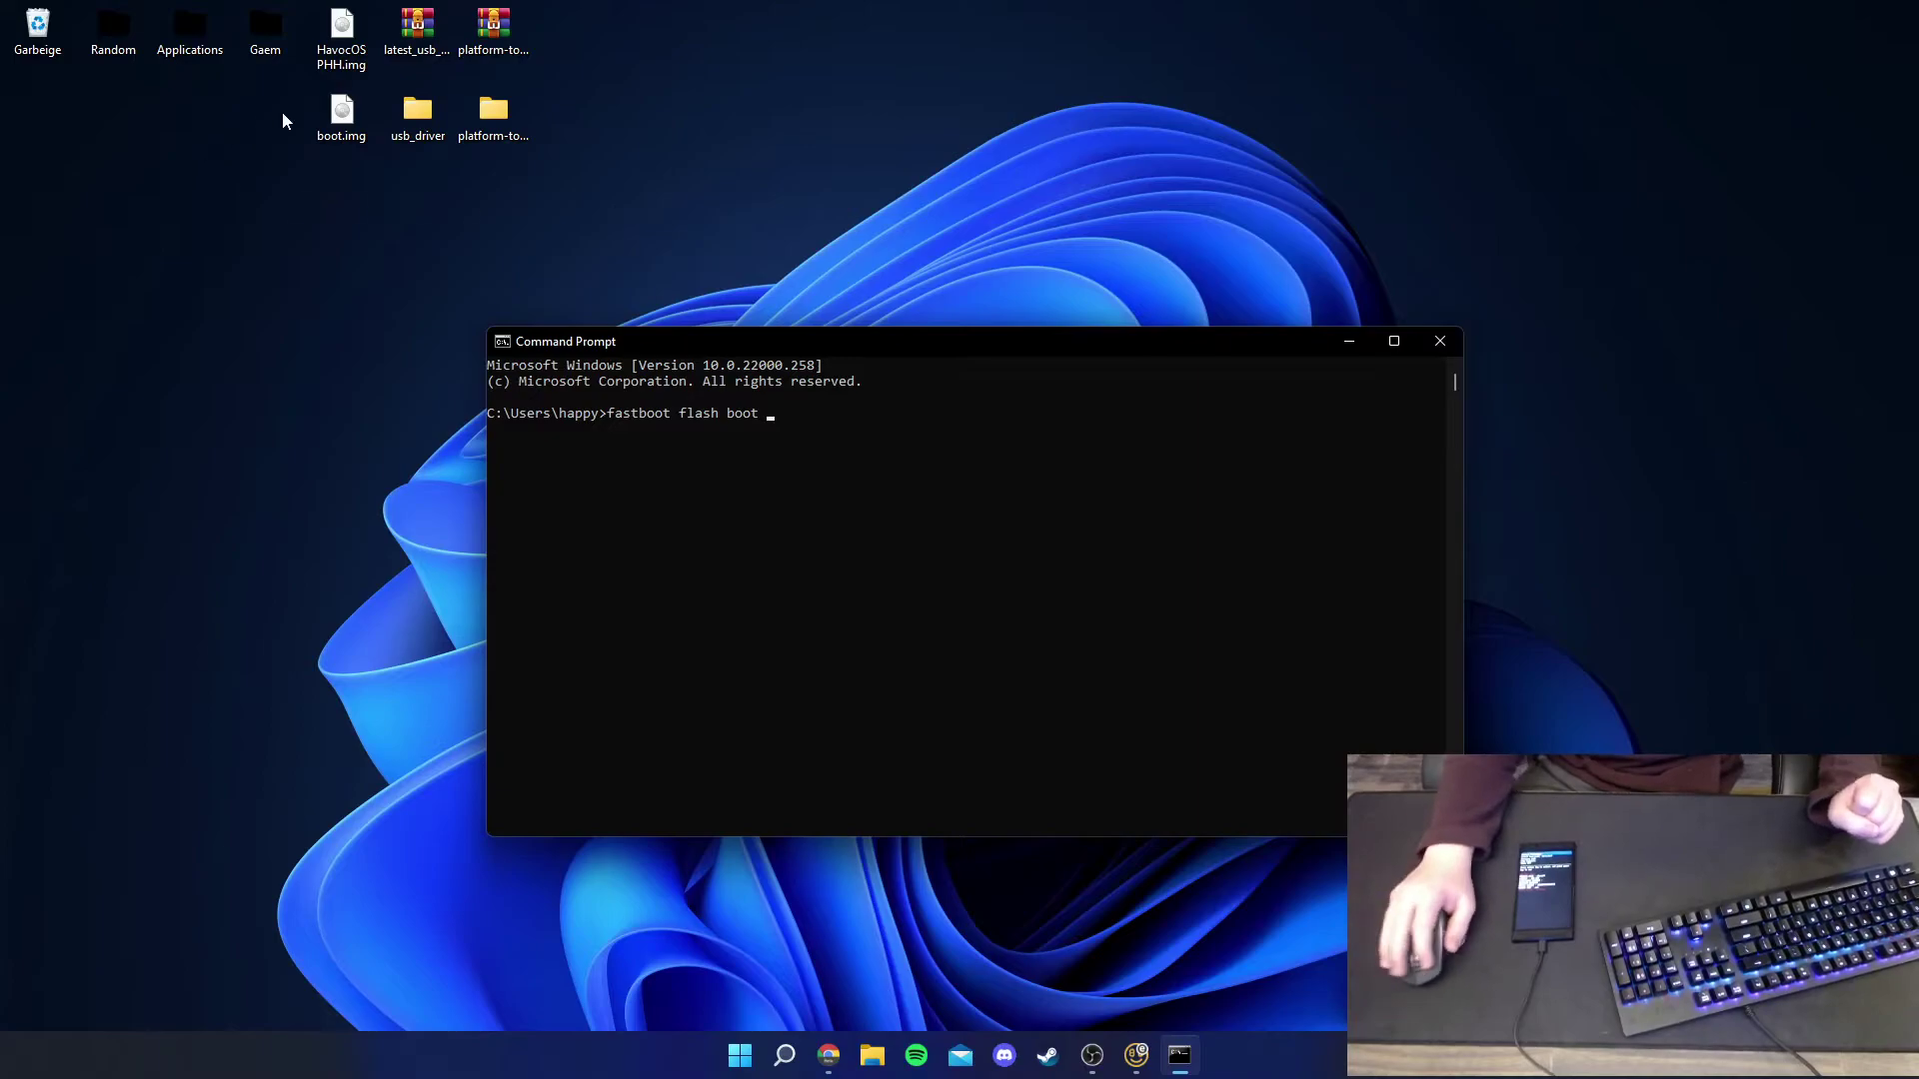
left_click_drag(335, 120, 1064, 427)
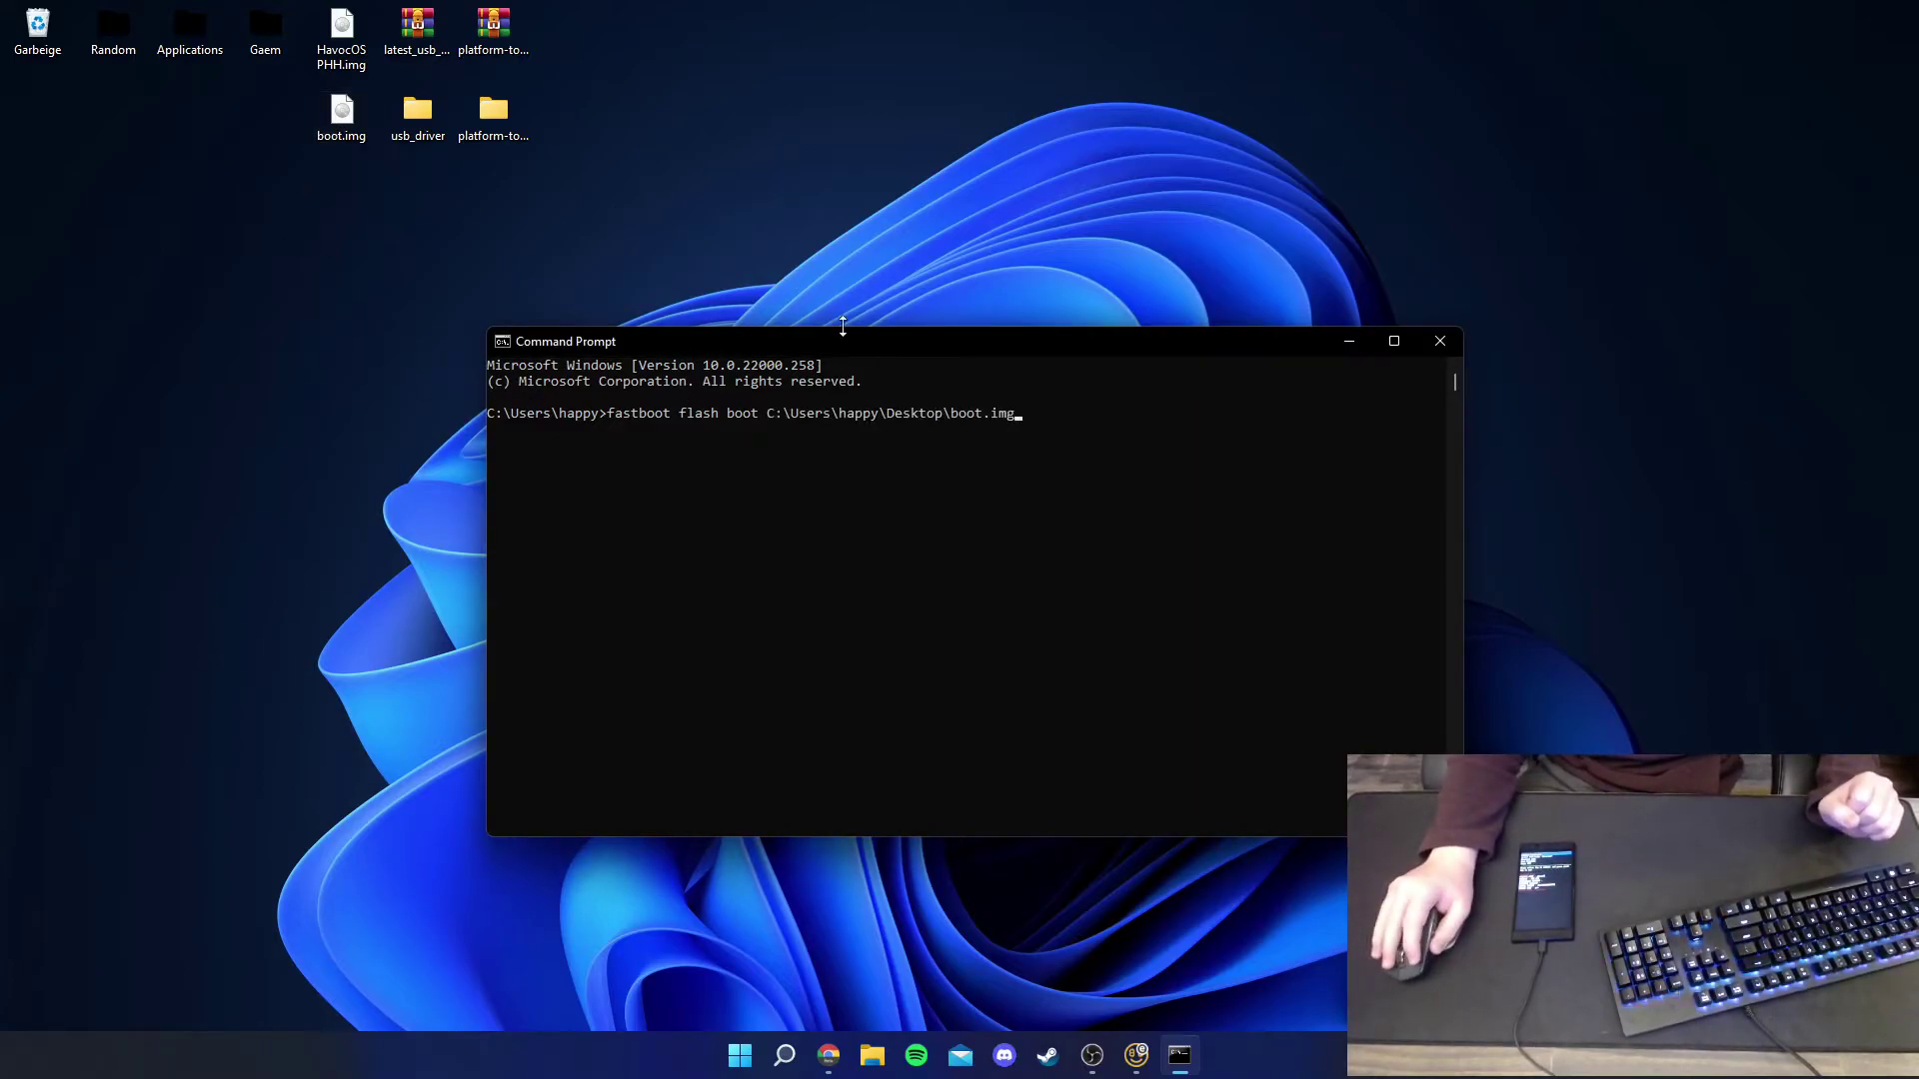
key("Return")
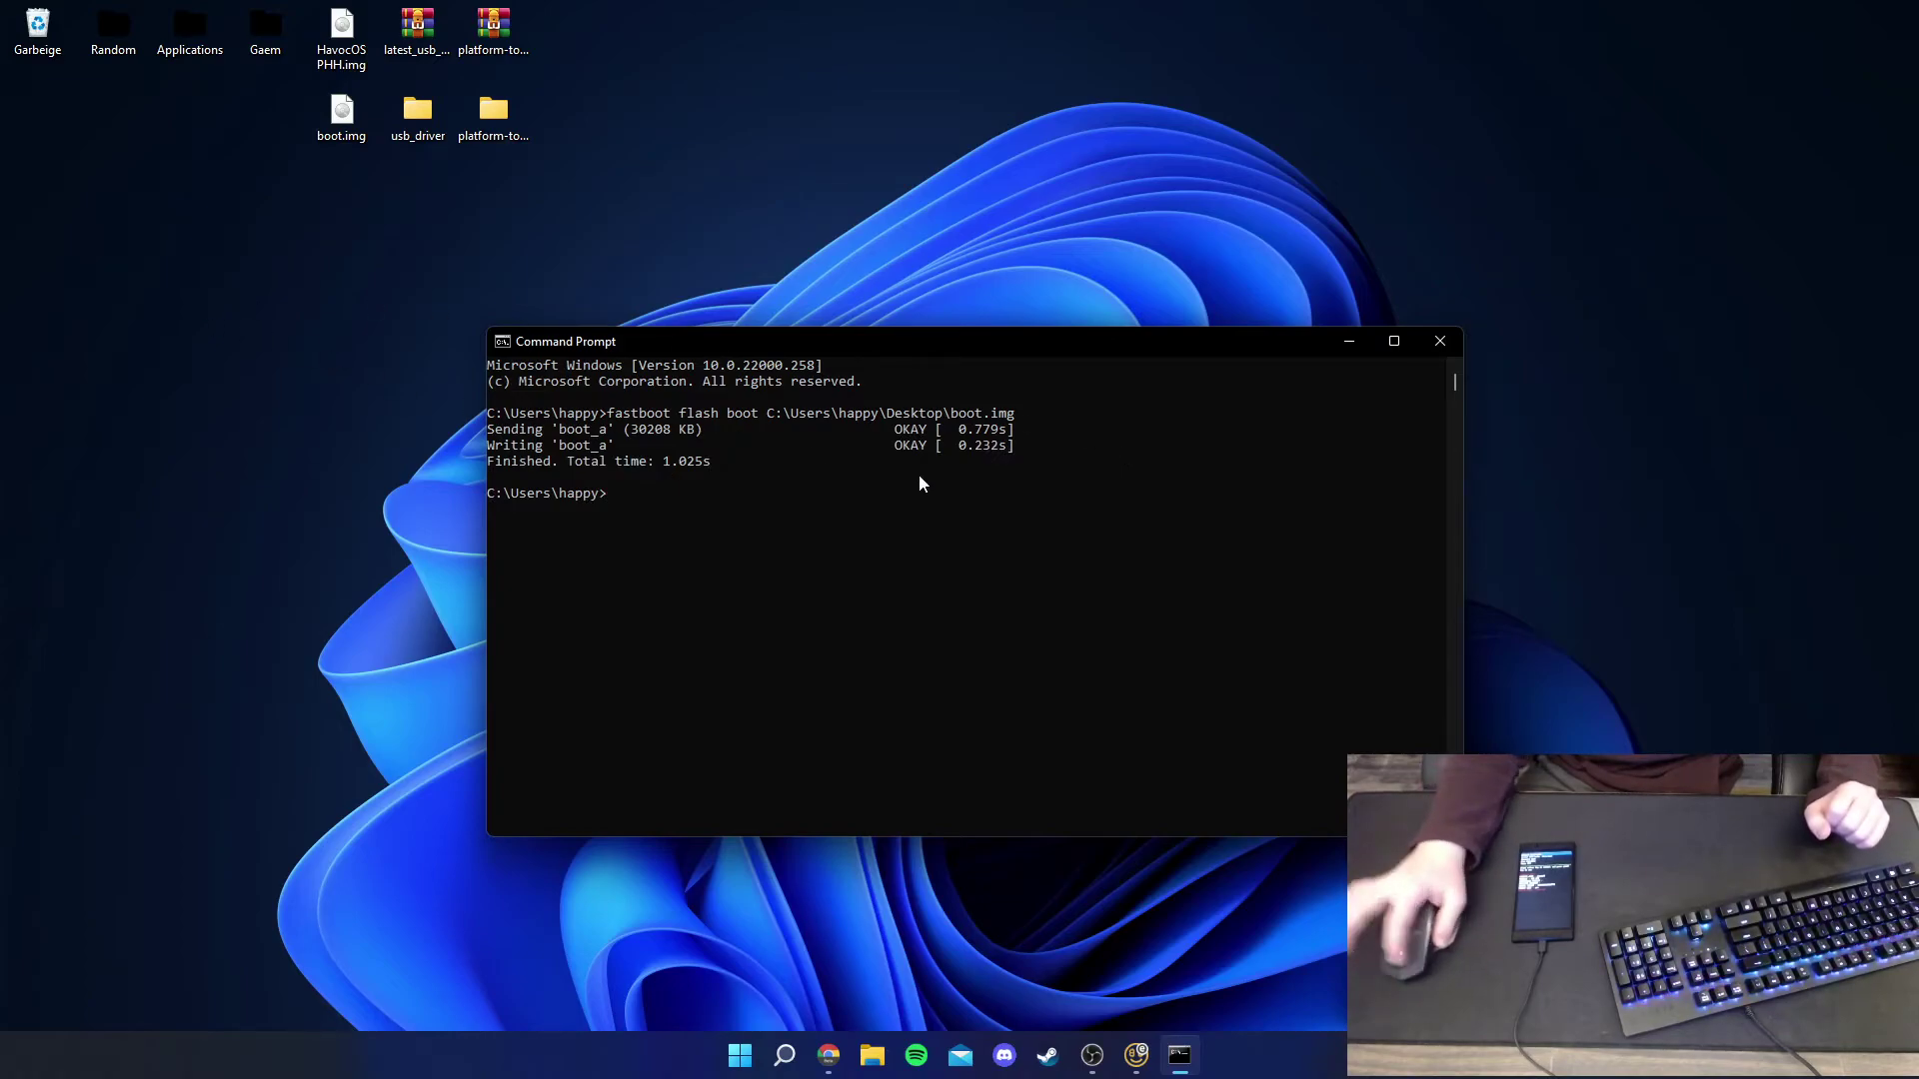
left_click_drag(606, 446, 839, 505)
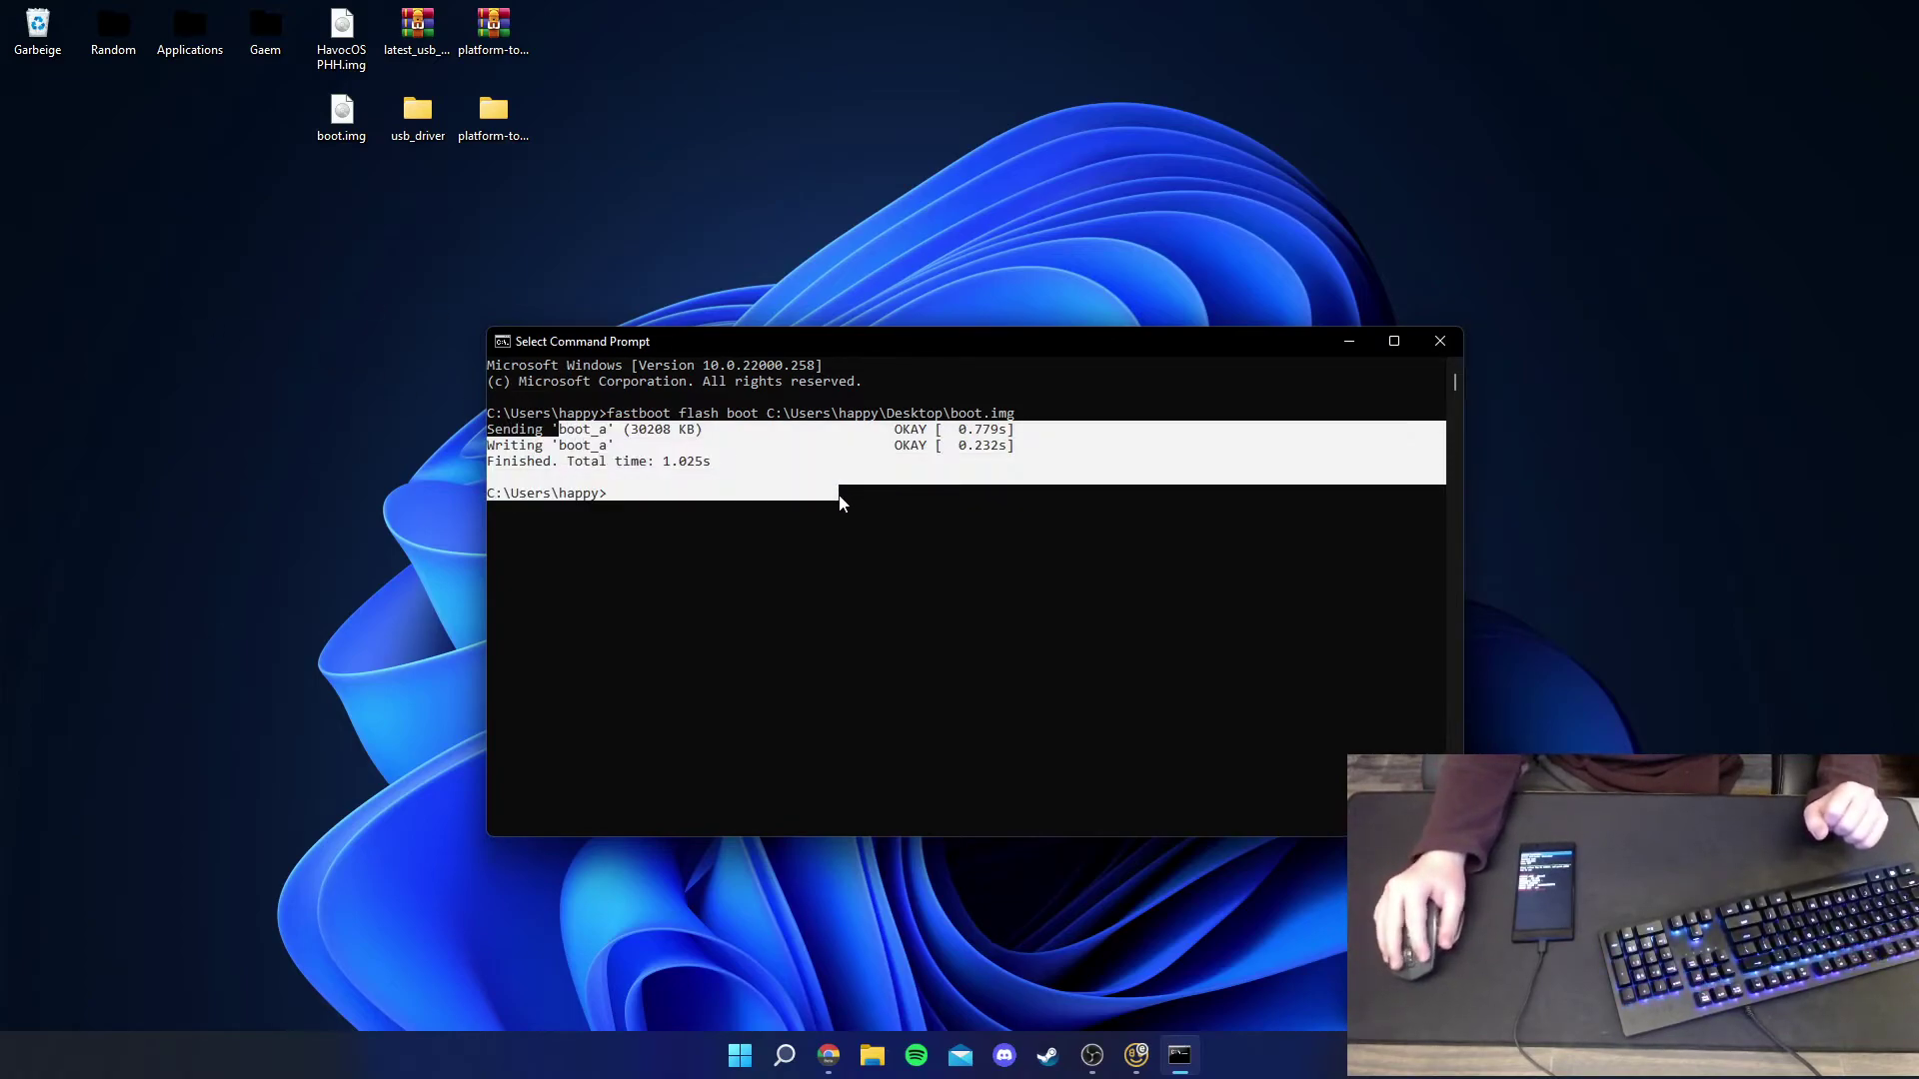
left_click(700, 514)
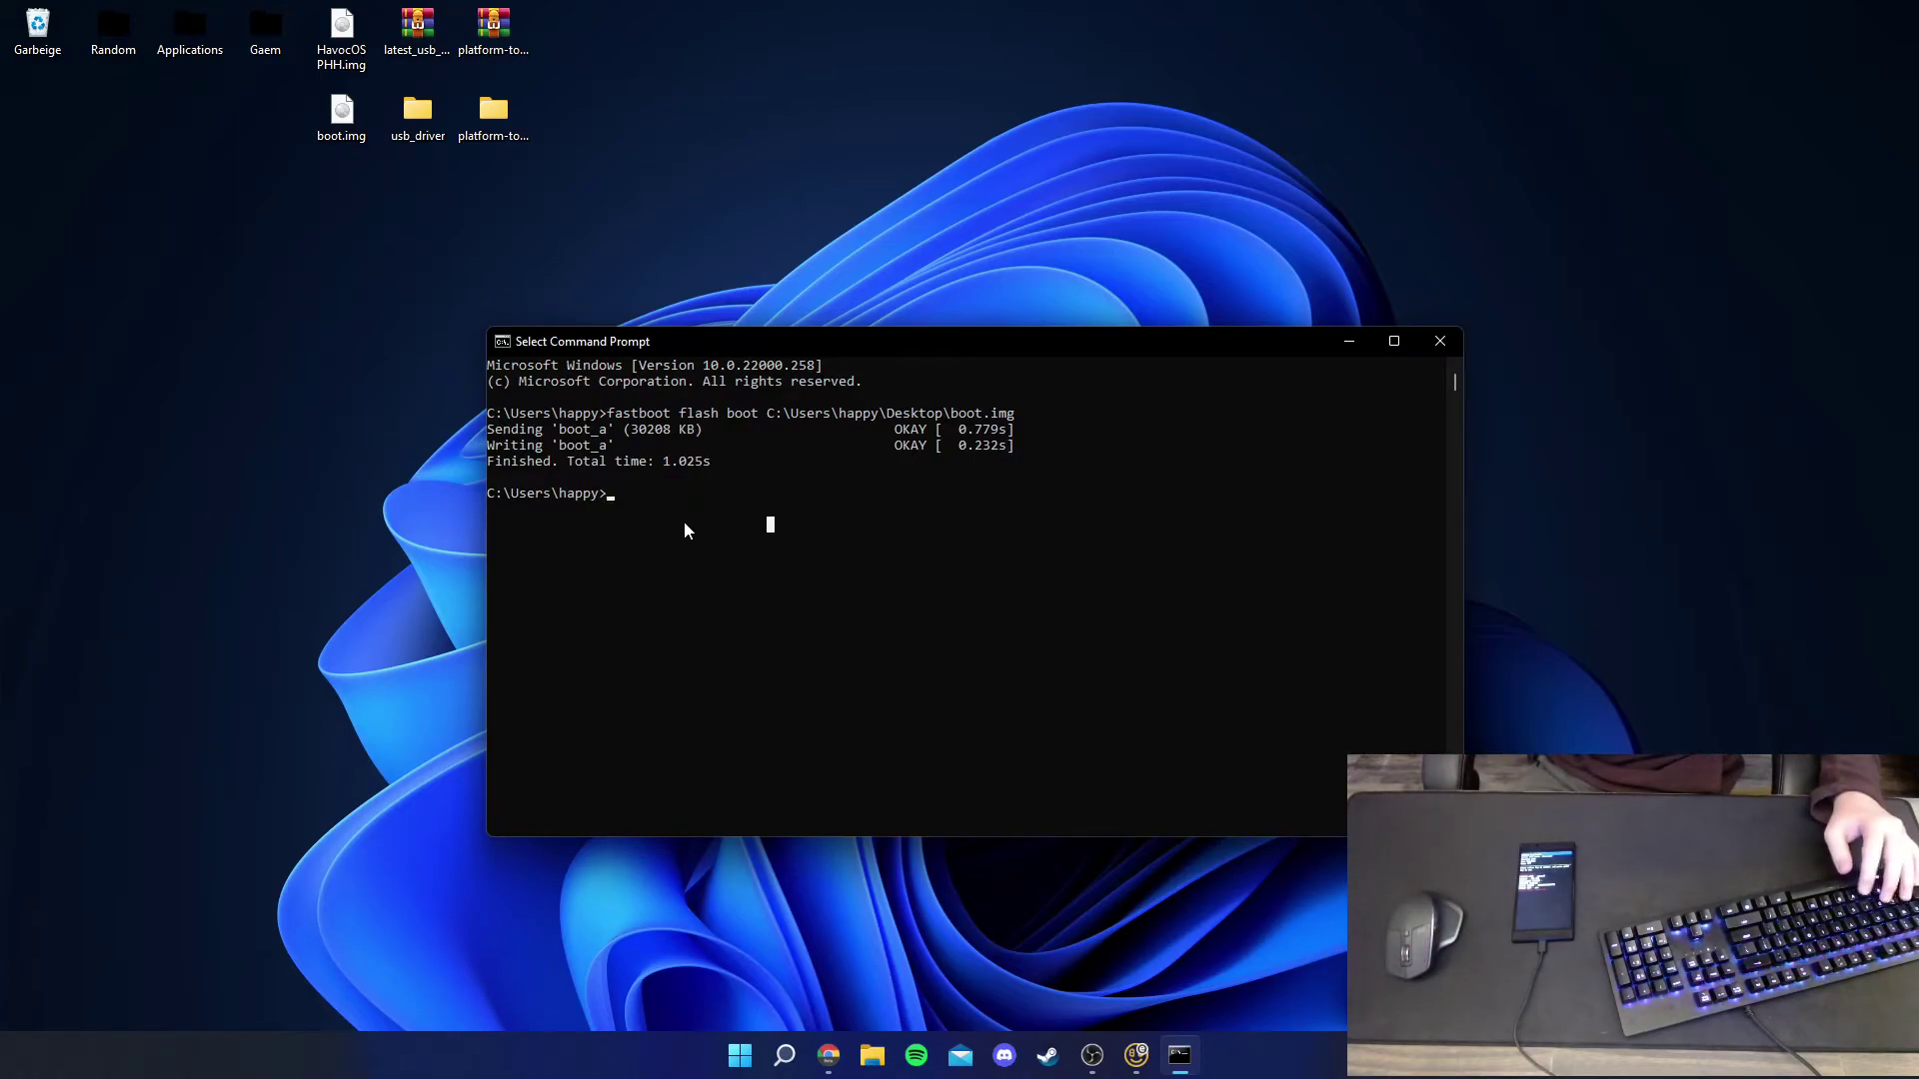
- Run 'fastboot flash system' with the HavocOS PHH.img file from the desktop
type("fastboo")
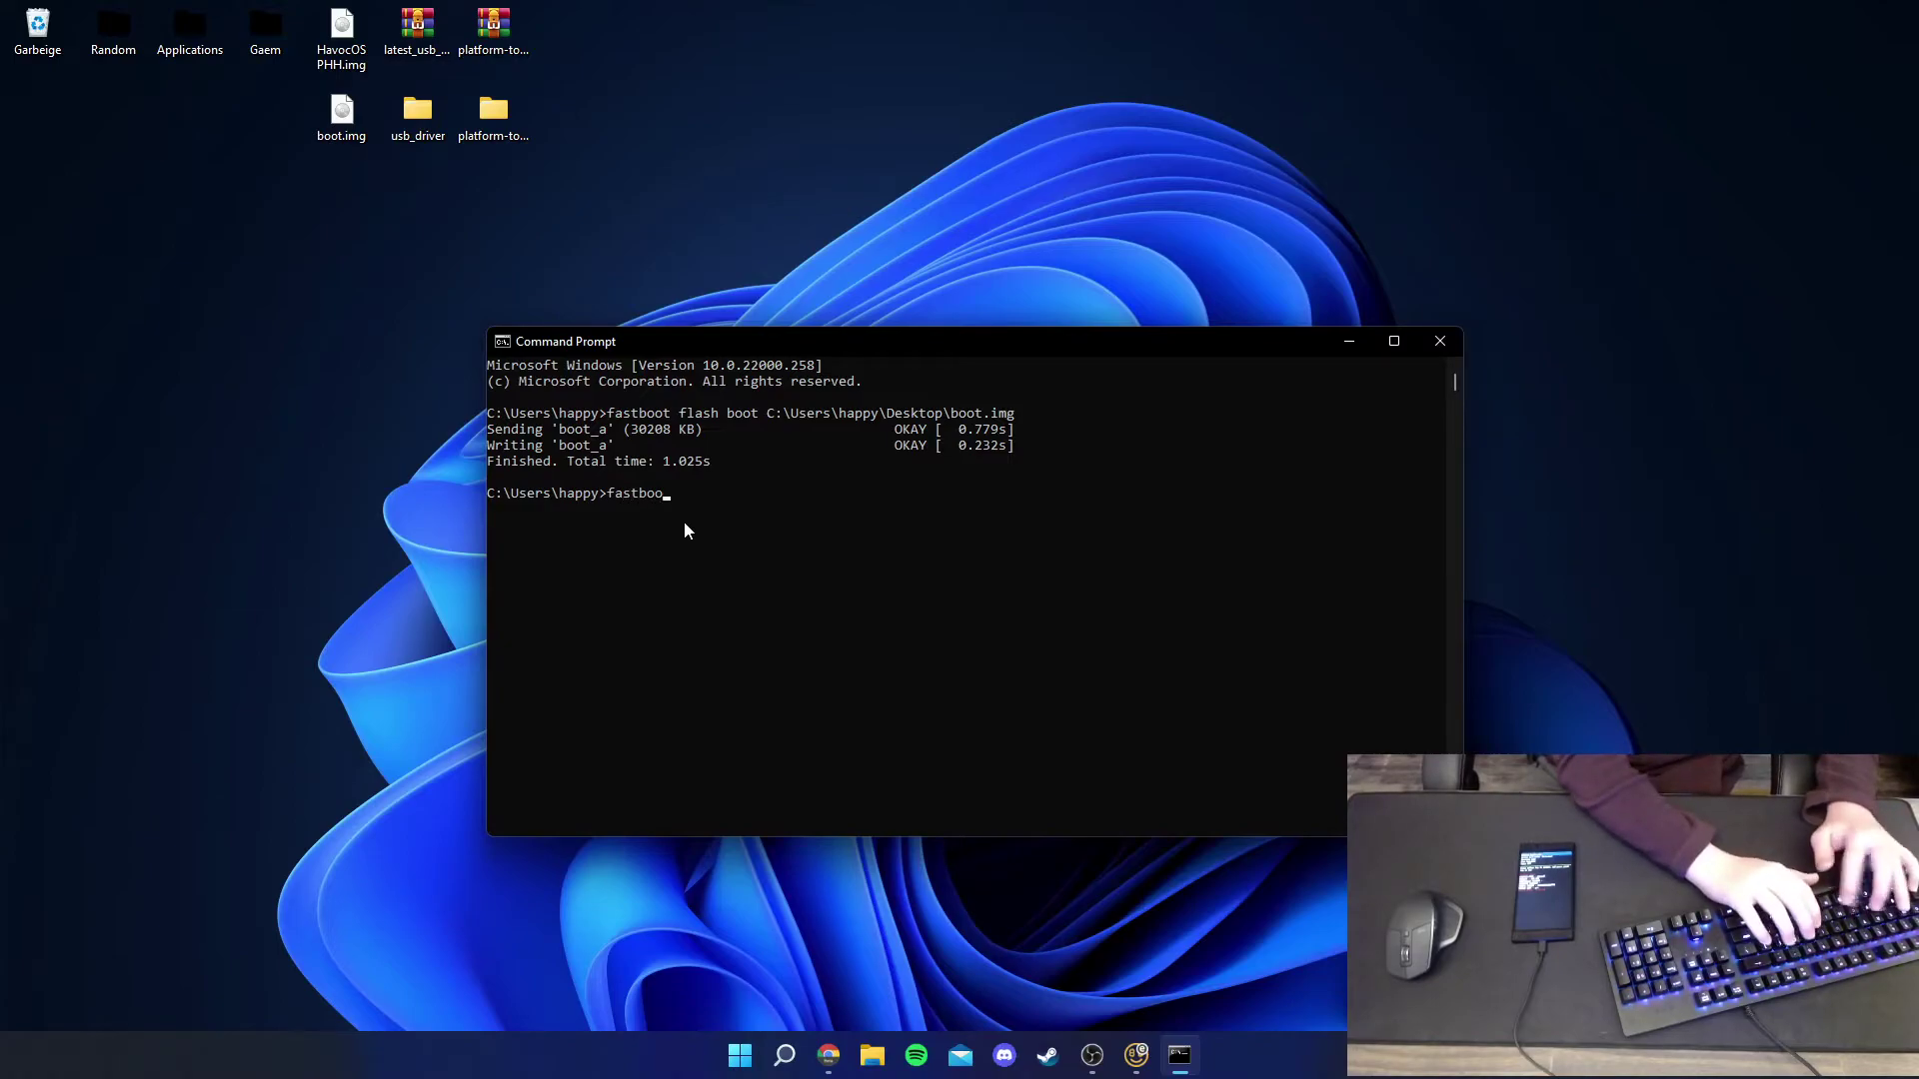
type("t flash s")
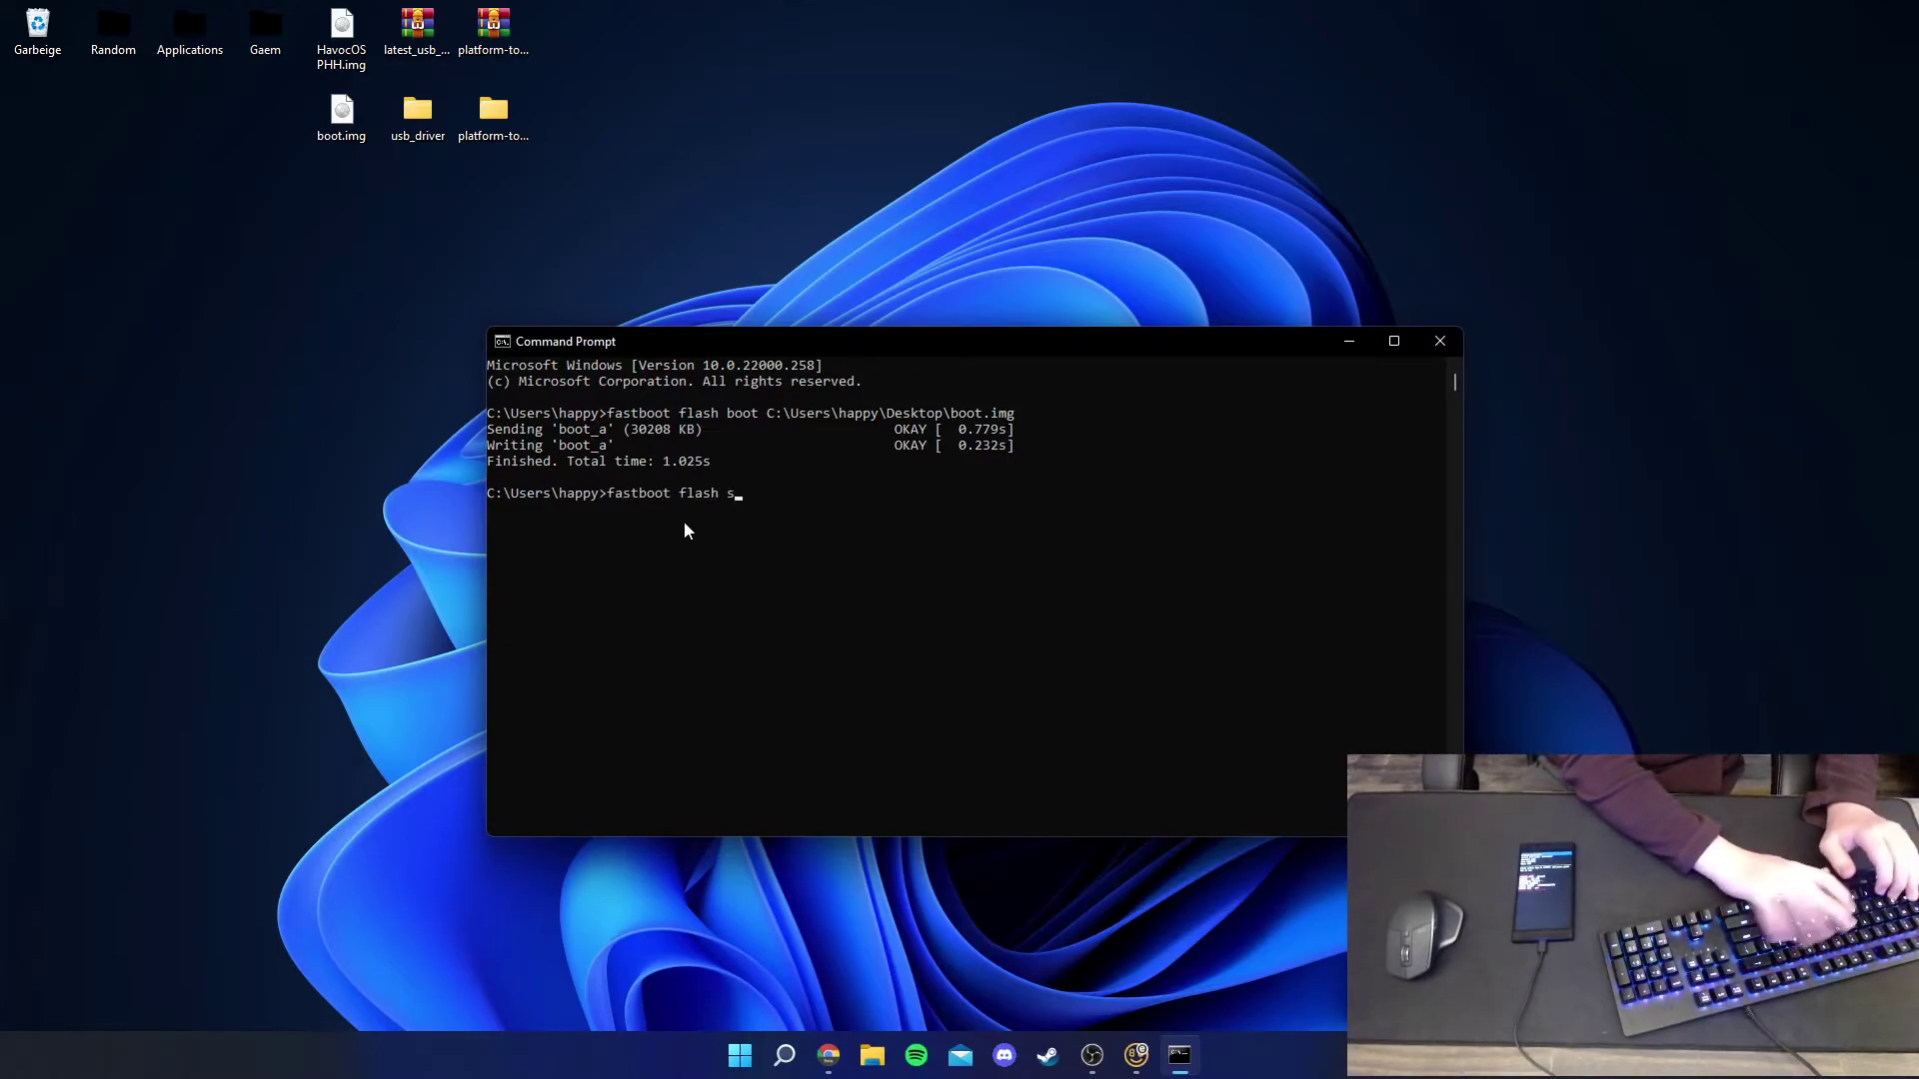
type("ystem")
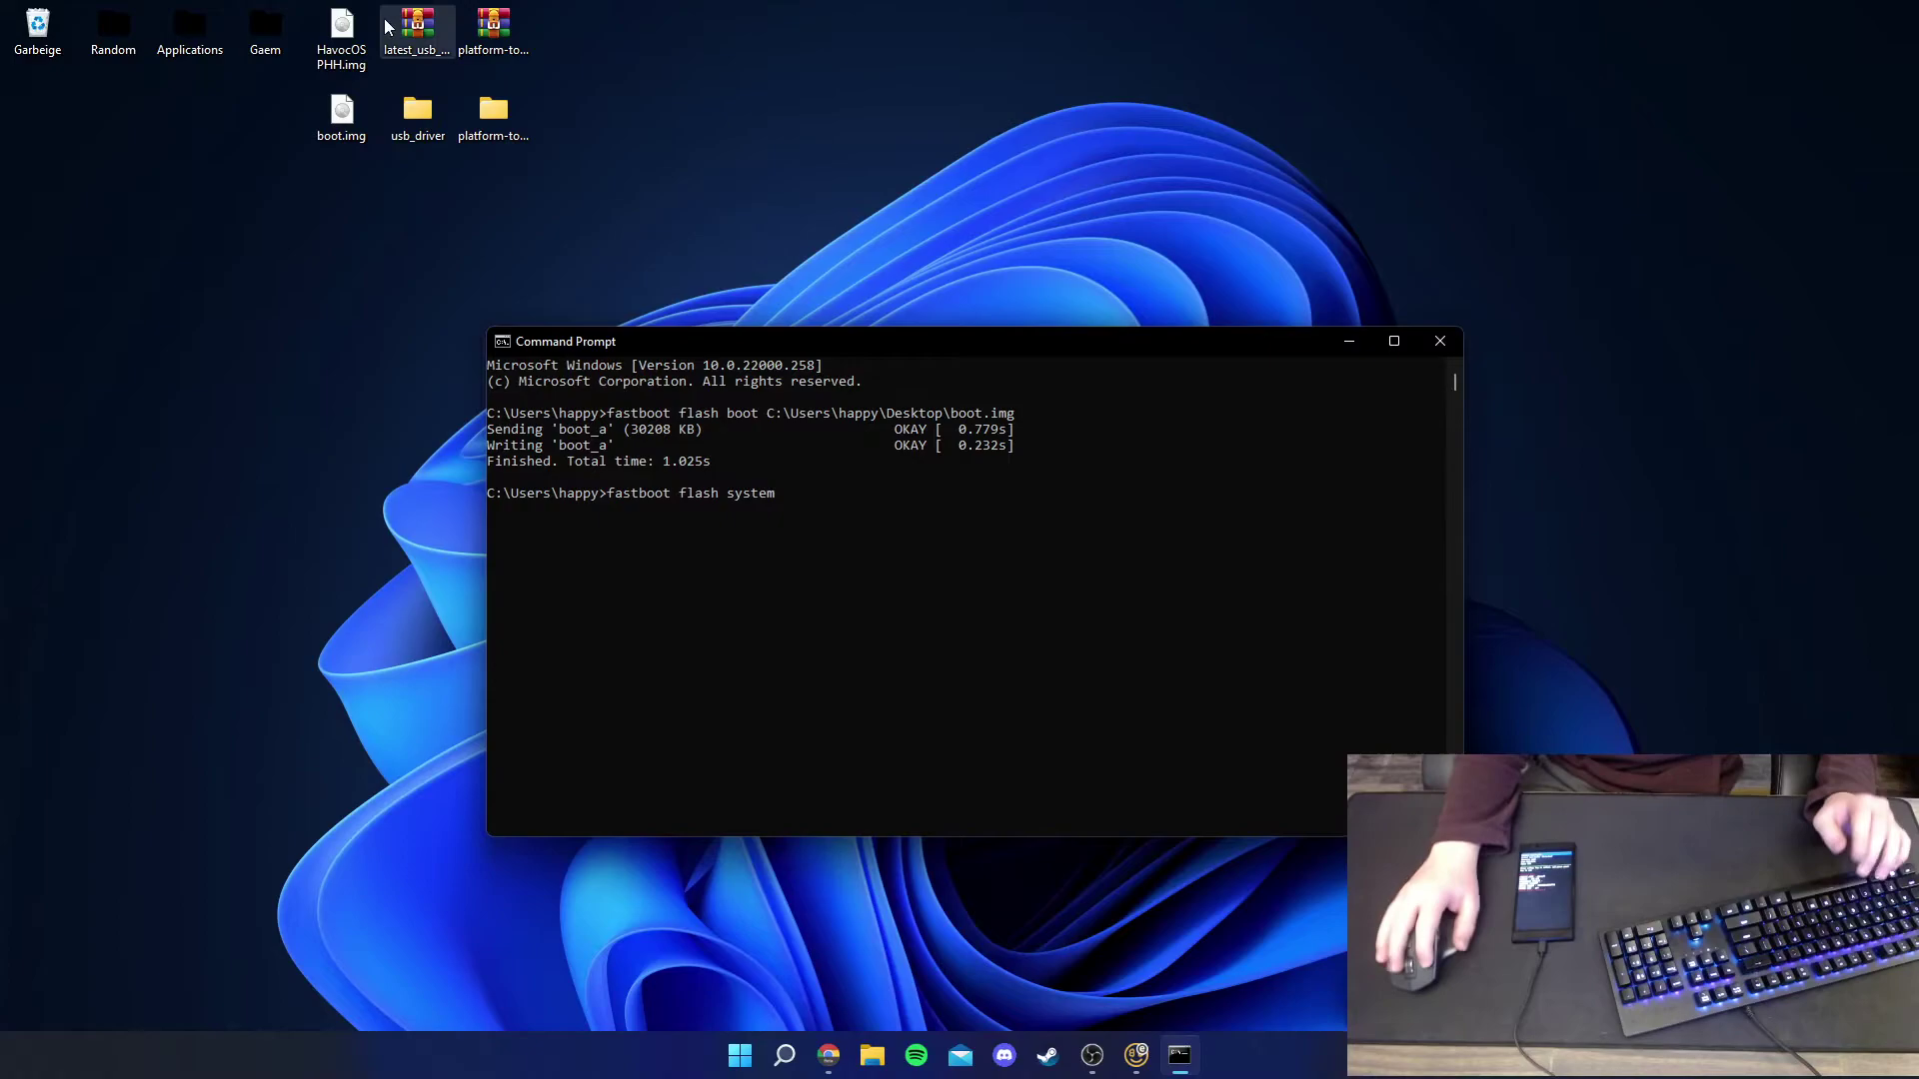
left_click_drag(316, 20, 858, 621)
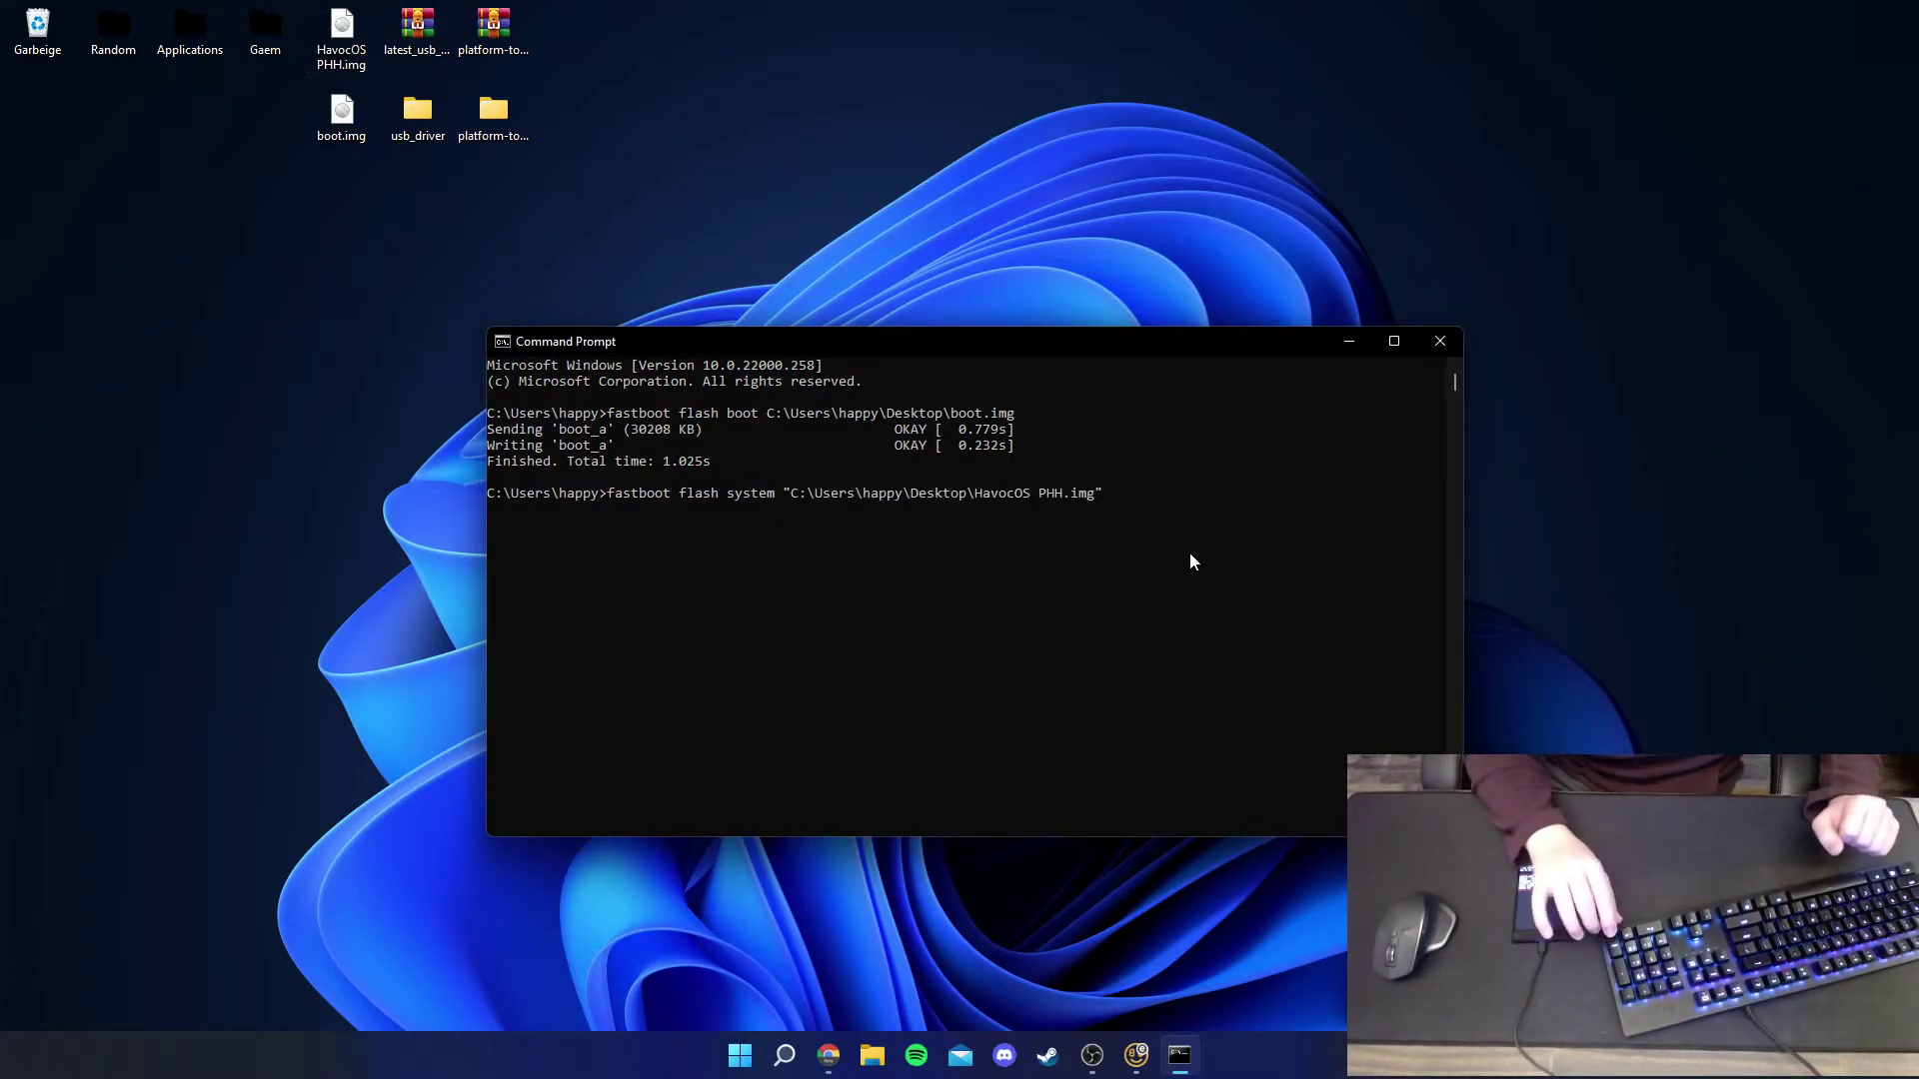
key("Return")
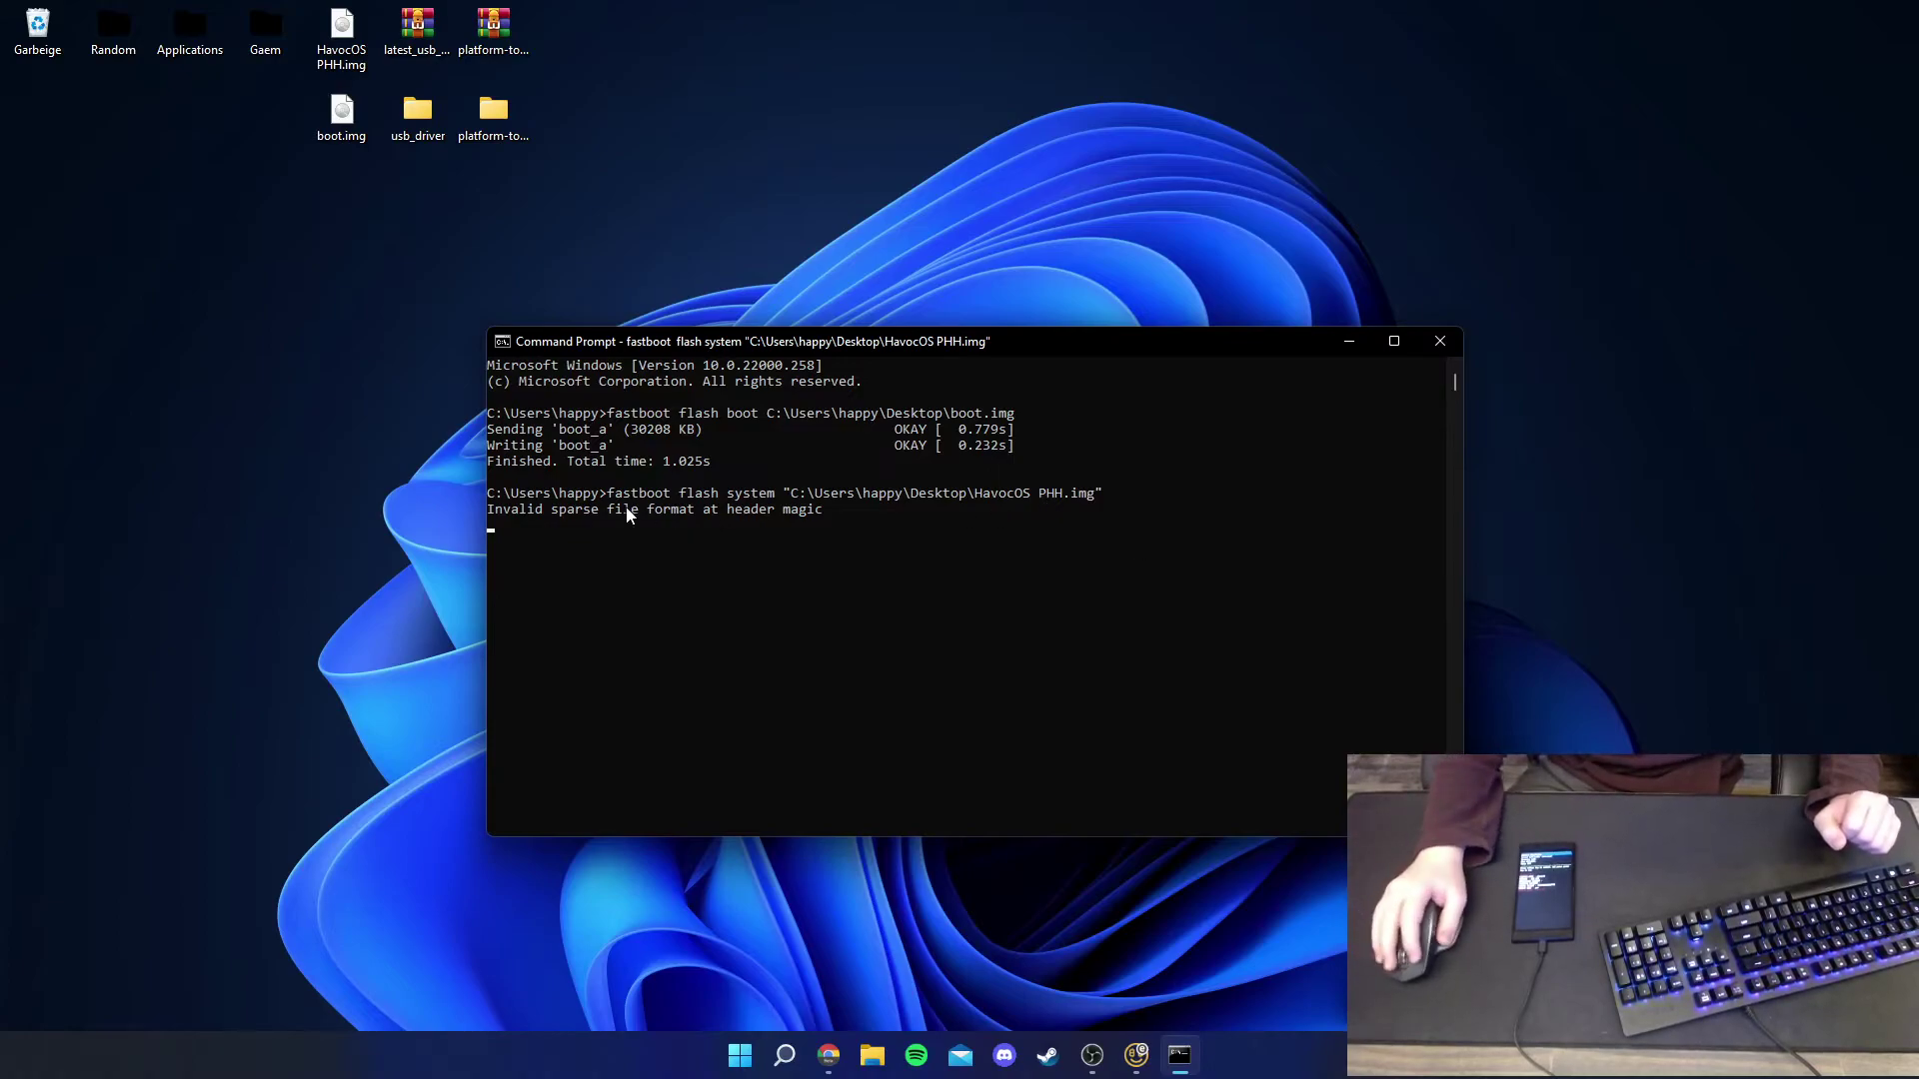